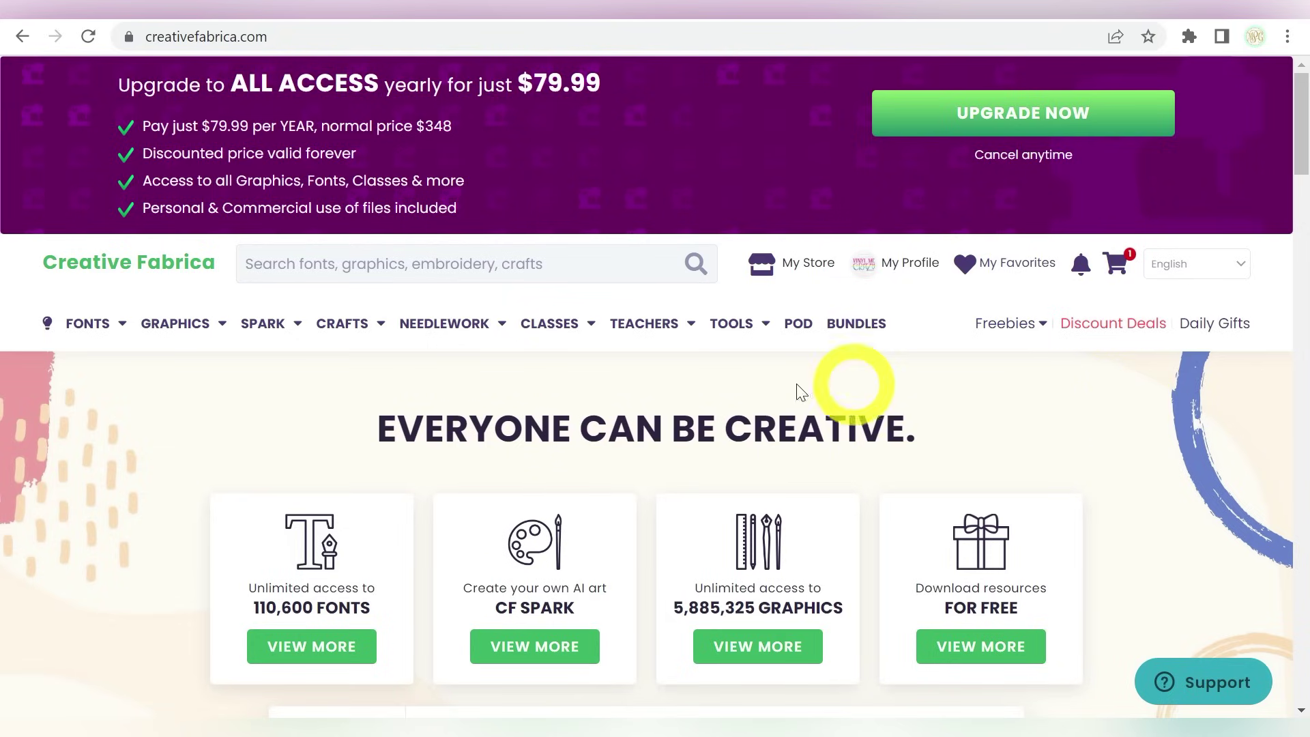
Step: Go to SPARK > Create Designs and browse earlier generations like the kawaii fruit clipart
{"action": "mouse_move", "coordinate": [263, 332]}
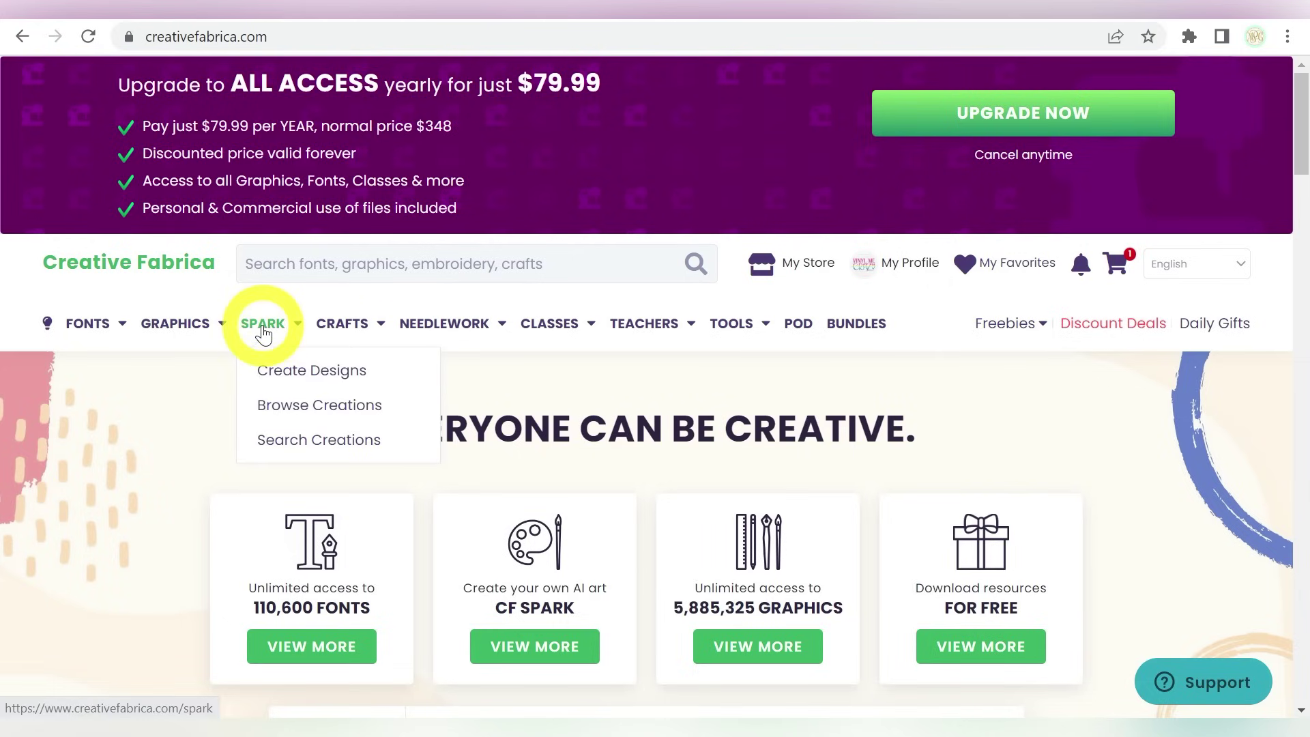
{"action": "left_click", "coordinate": [278, 372]}
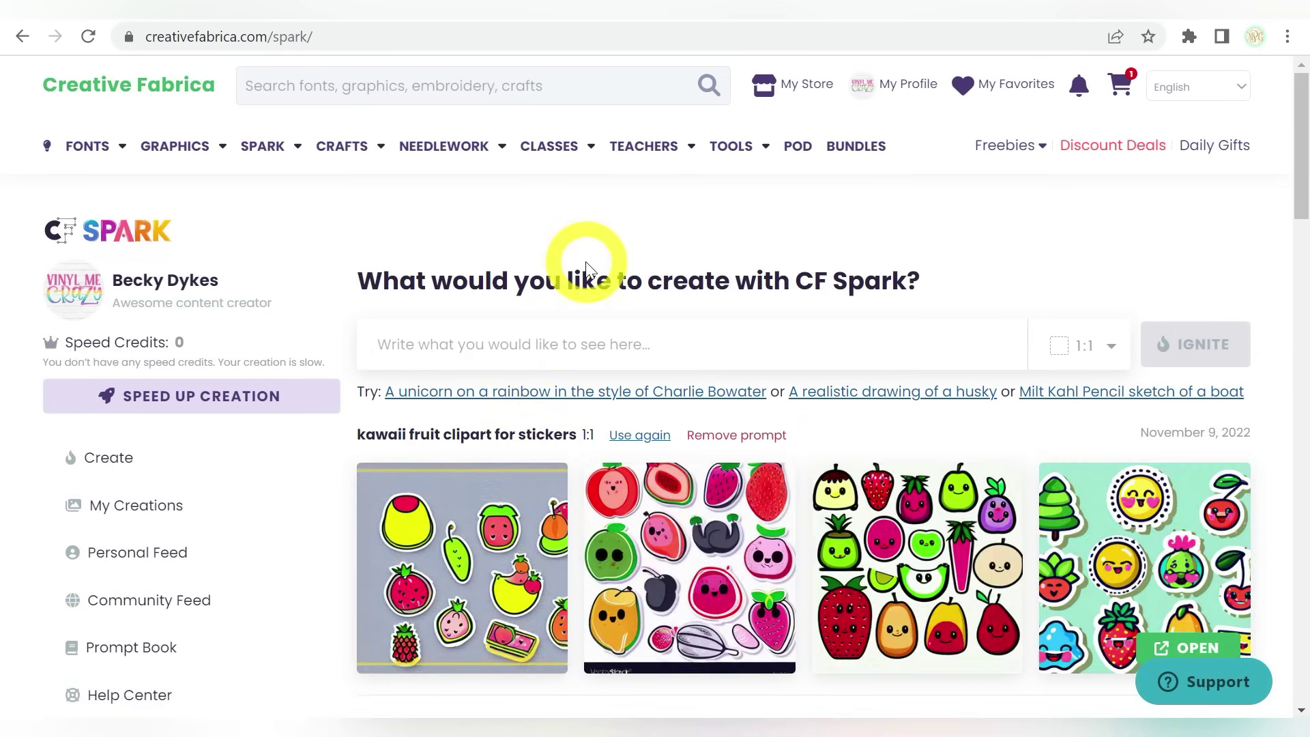
{"action": "scroll", "coordinate": [586, 262], "scroll_direction": "down", "scroll_amount": 4}
{"action": "scroll", "coordinate": [585, 262], "scroll_direction": "down", "scroll_amount": 10}
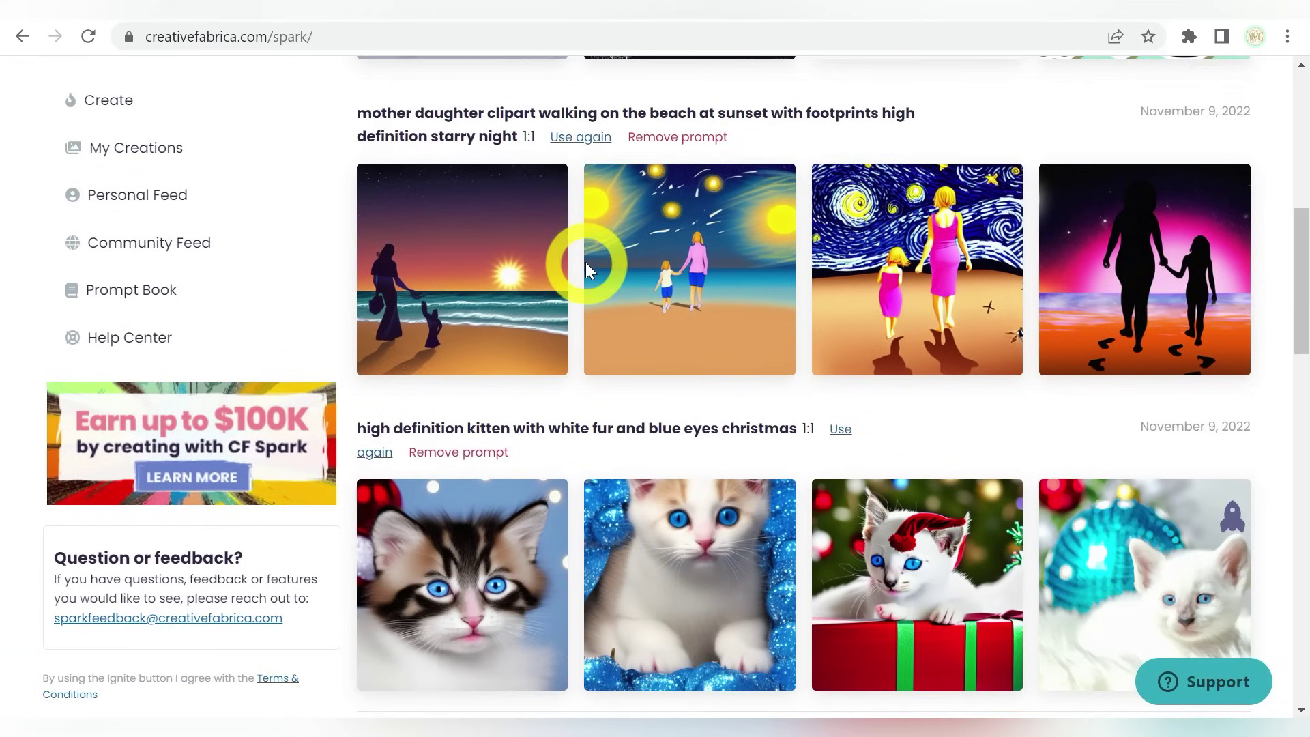
{"action": "scroll", "coordinate": [587, 268], "scroll_direction": "down", "scroll_amount": 12}
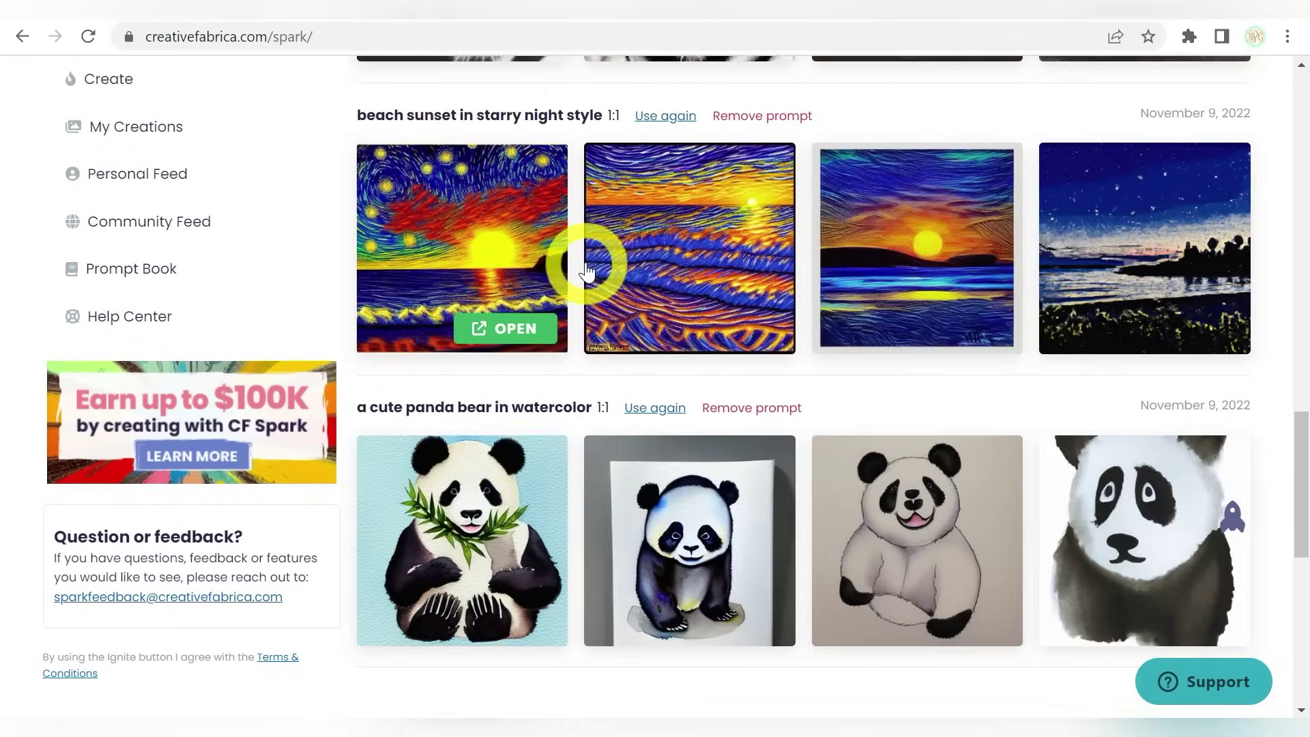
{"action": "scroll", "coordinate": [586, 269], "scroll_direction": "up", "scroll_amount": 20}
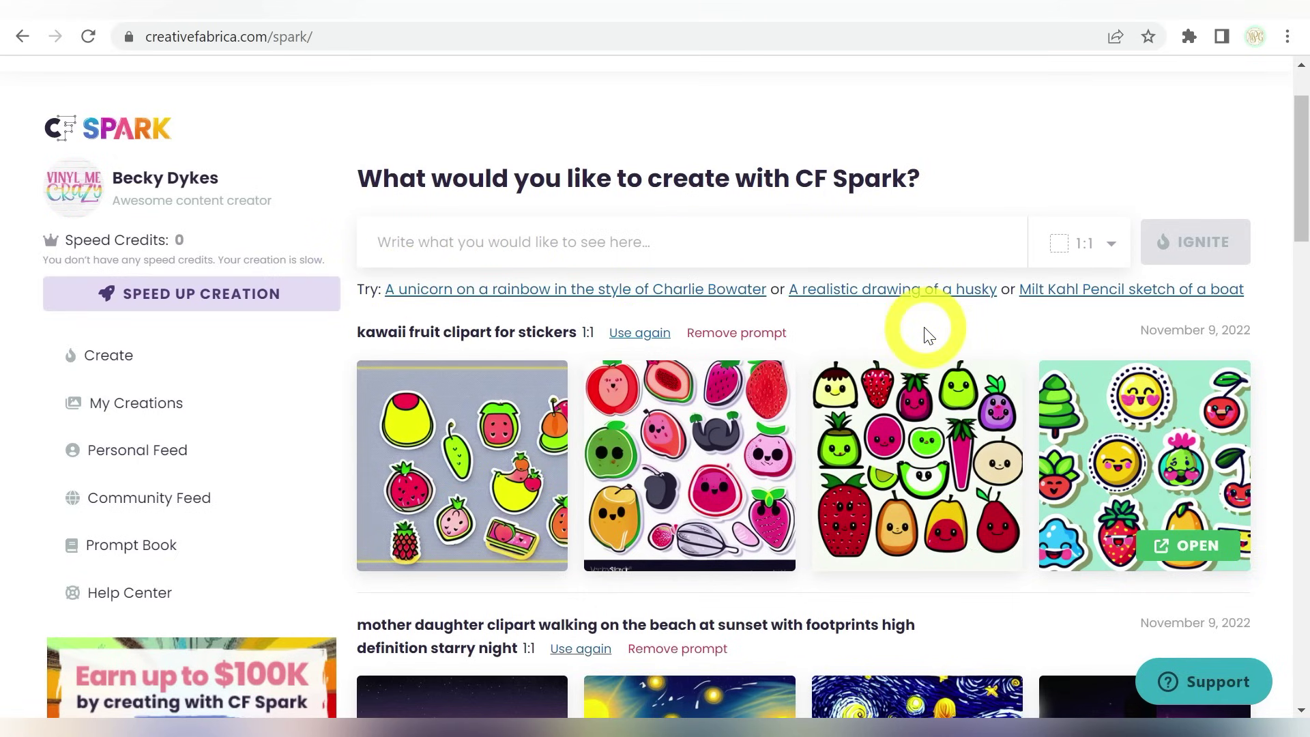
{"action": "mouse_move", "coordinate": [478, 416]}
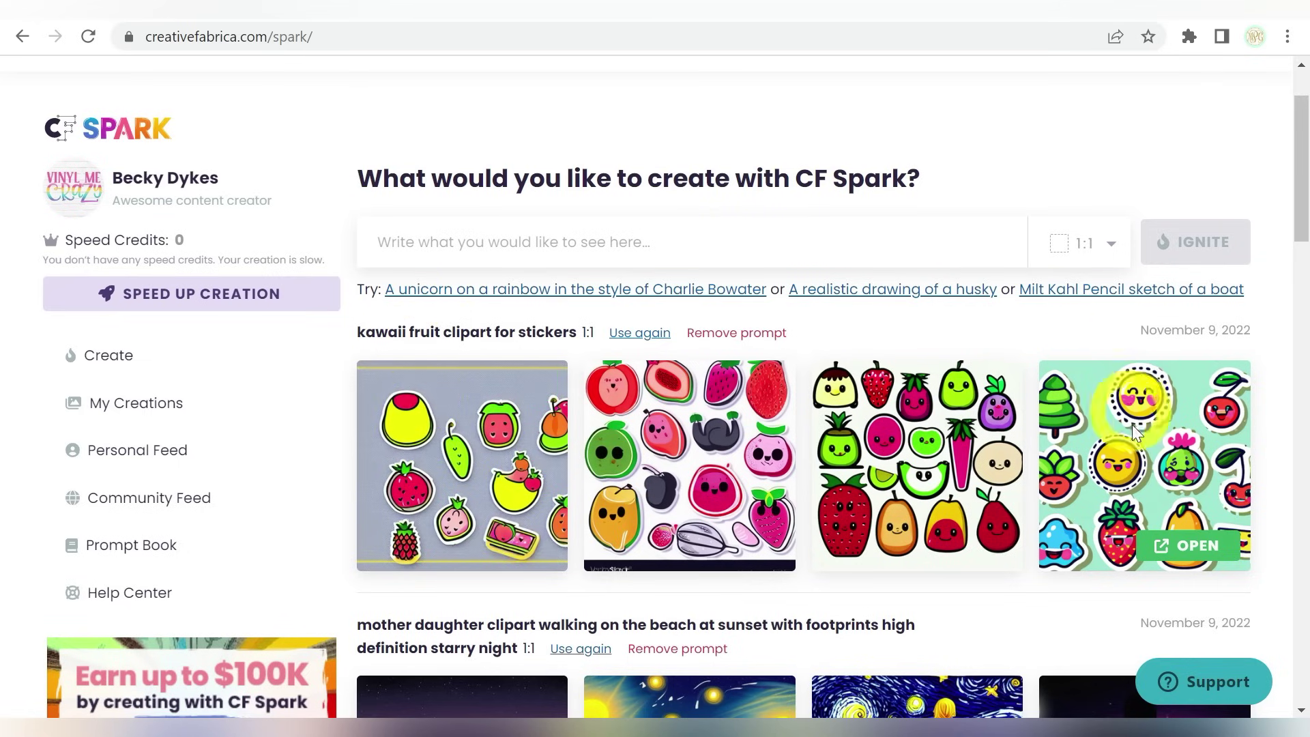
{"action": "mouse_move", "coordinate": [703, 454]}
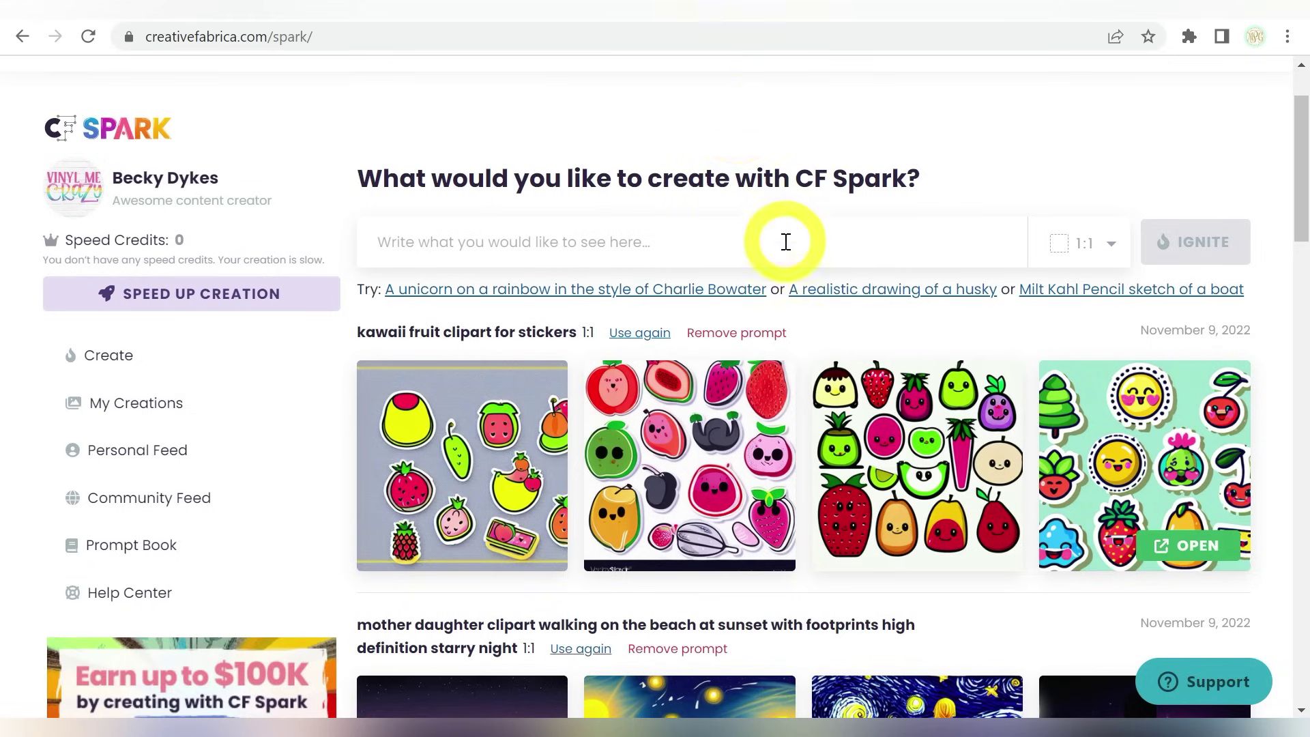
{"action": "scroll", "coordinate": [785, 242], "scroll_direction": "down", "scroll_amount": 3}
{"action": "scroll", "coordinate": [787, 242], "scroll_direction": "down", "scroll_amount": 9}
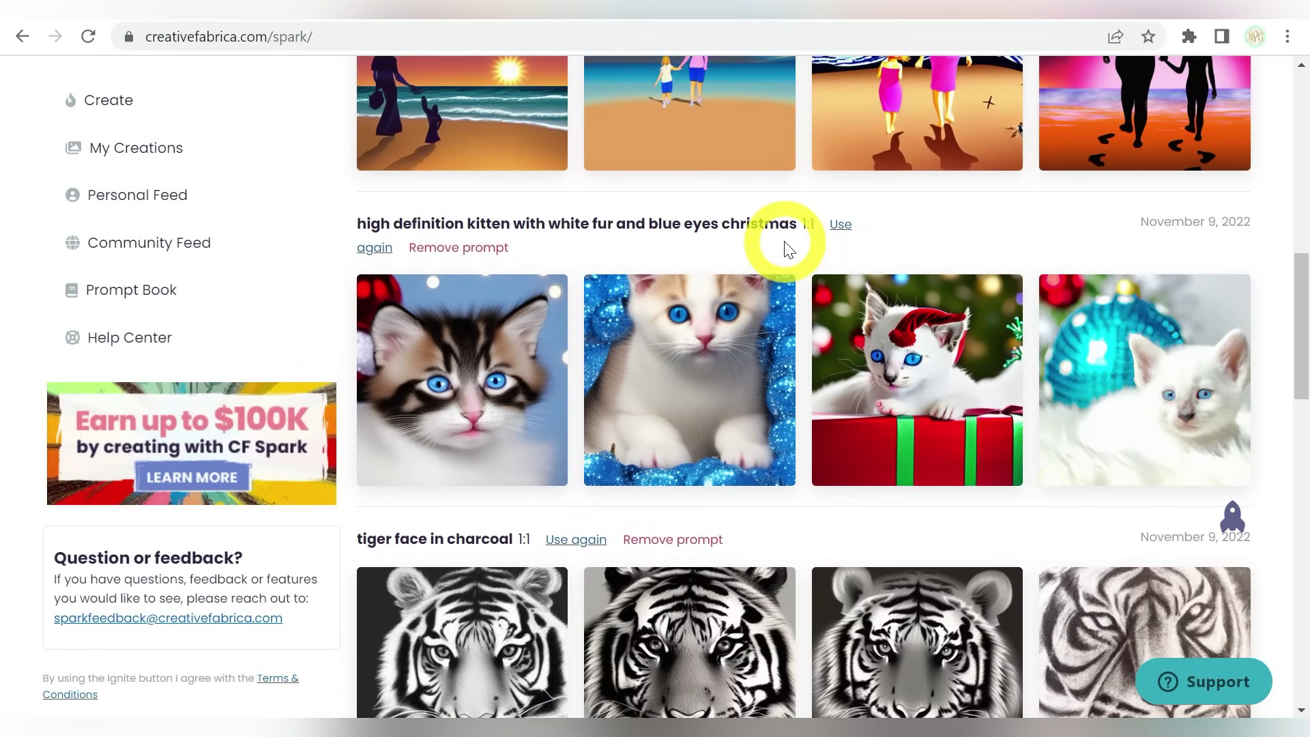
{"action": "scroll", "coordinate": [784, 242], "scroll_direction": "down", "scroll_amount": 3}
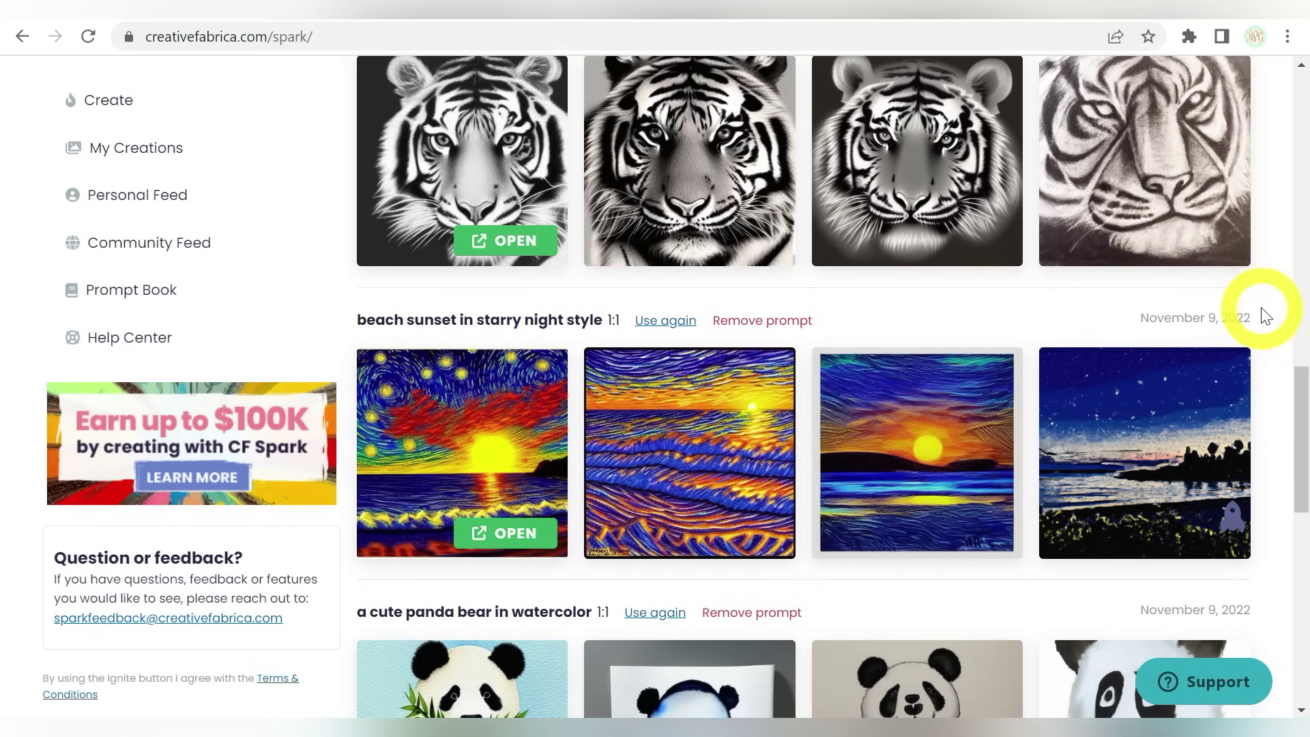
{"action": "scroll", "coordinate": [1094, 346], "scroll_direction": "up", "scroll_amount": 3}
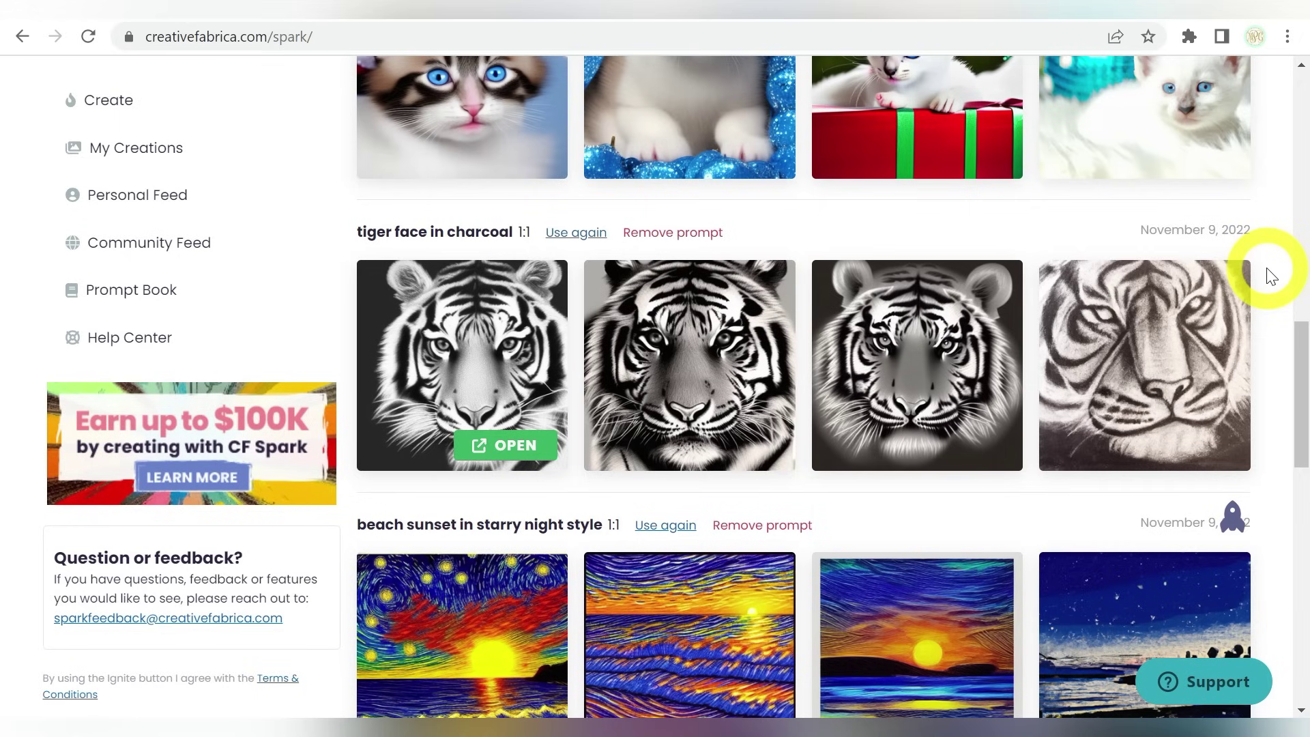
{"action": "scroll", "coordinate": [1269, 273], "scroll_direction": "down", "scroll_amount": 5}
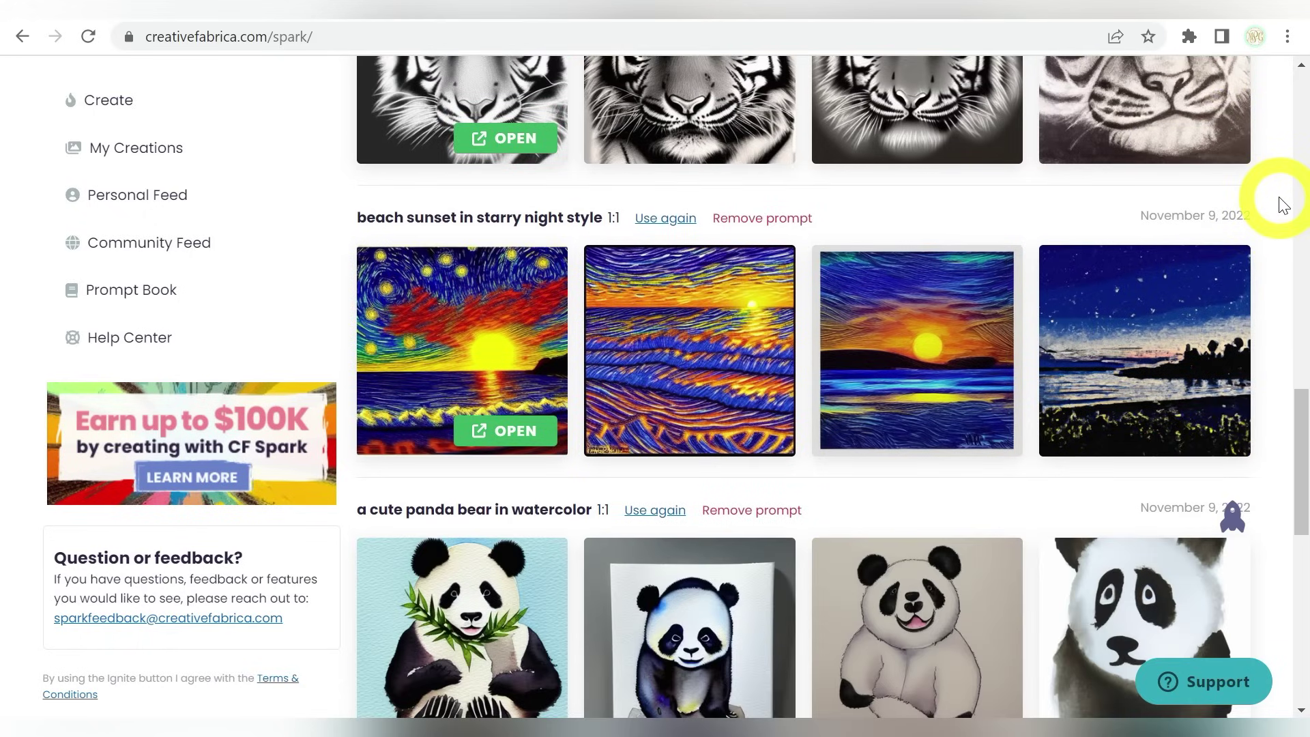
{"action": "scroll", "coordinate": [1283, 204], "scroll_direction": "down", "scroll_amount": 3}
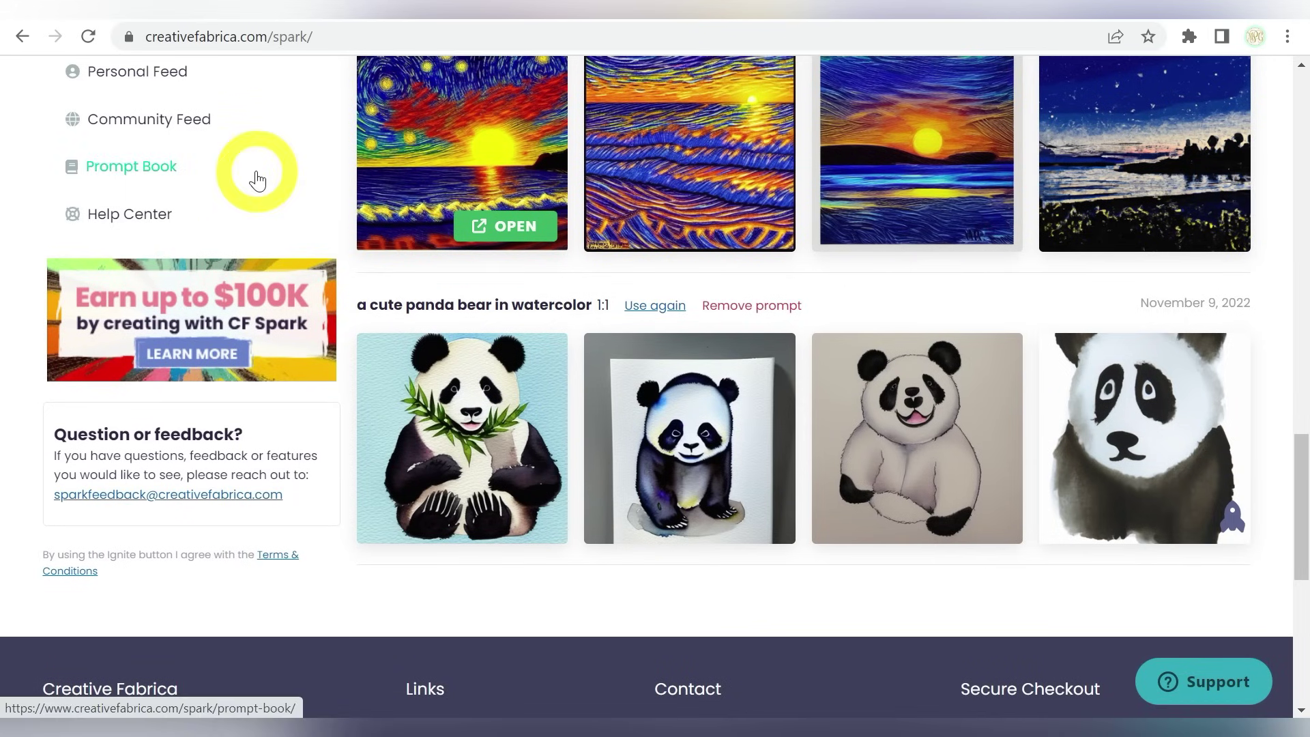
{"action": "scroll", "coordinate": [522, 318], "scroll_direction": "up", "scroll_amount": 5}
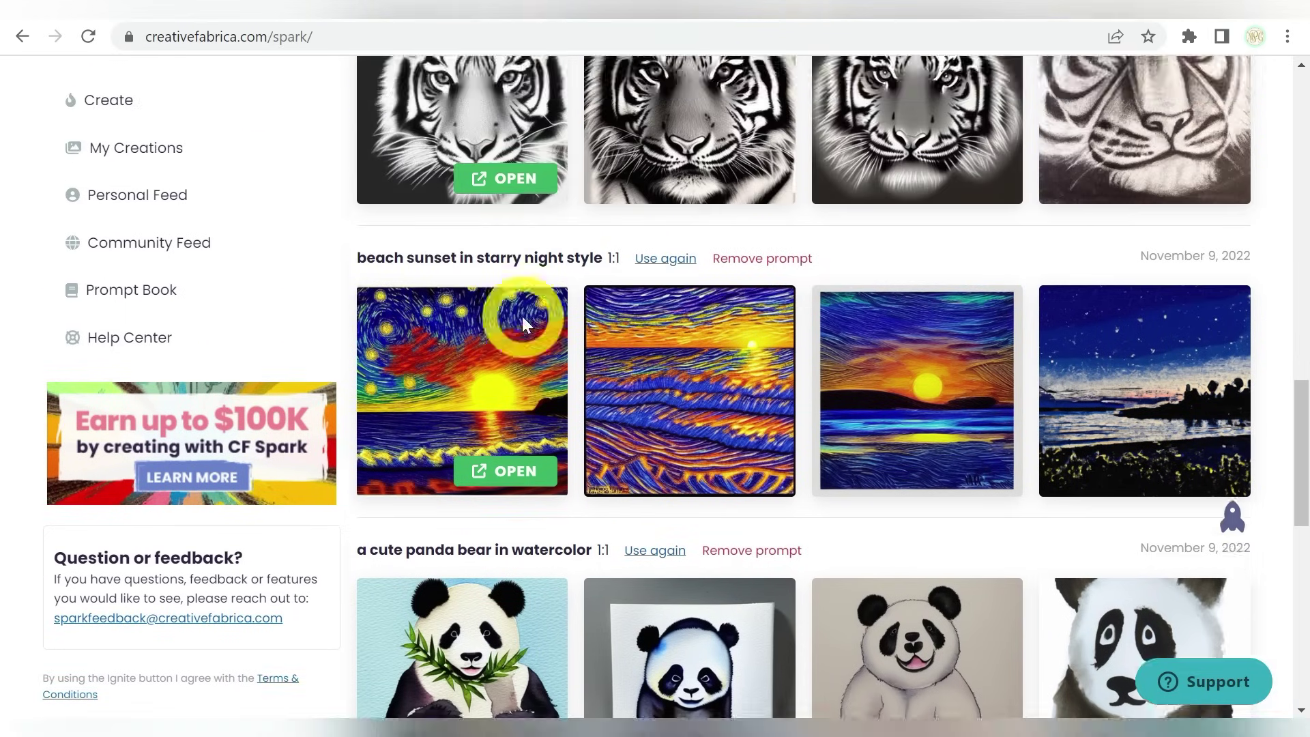
{"action": "scroll", "coordinate": [522, 317], "scroll_direction": "up", "scroll_amount": 2}
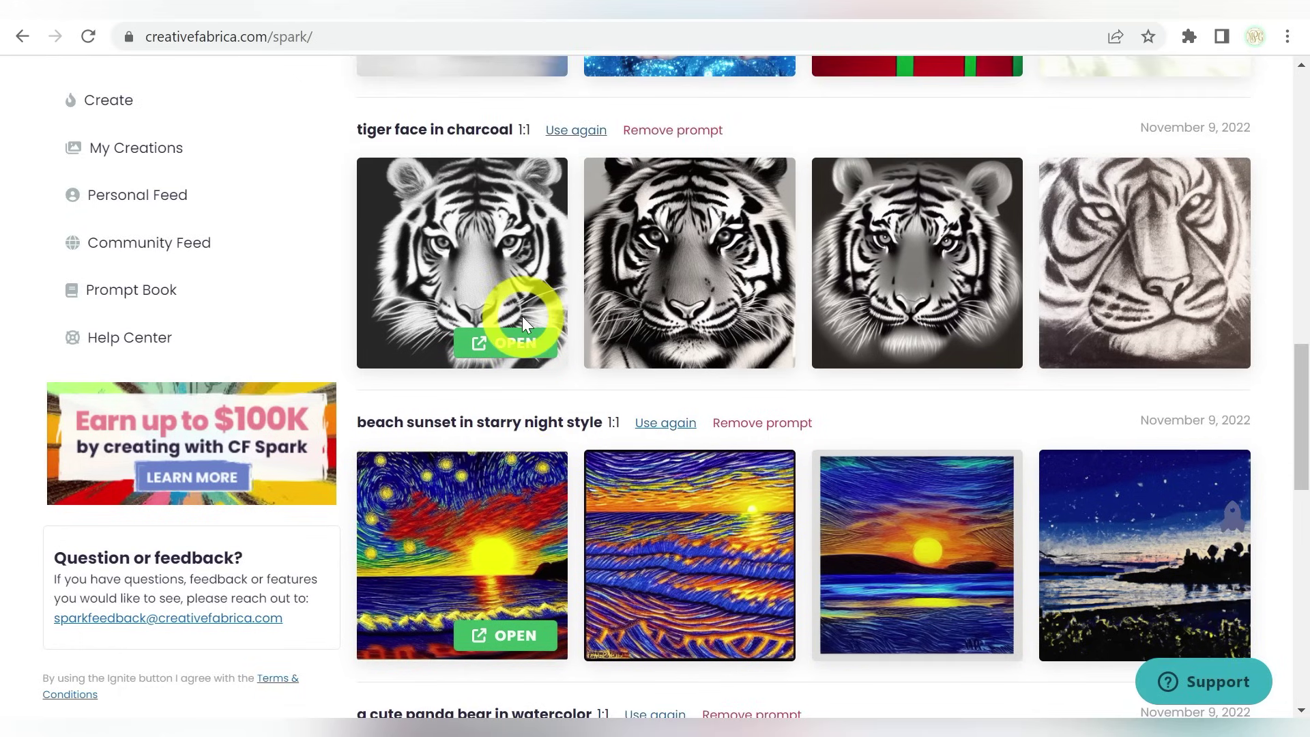
Step: Read the Help Center's 'Can I earn with CF Spark?' section, highlighting the $100K contest sentence
{"action": "left_click", "coordinate": [150, 341]}
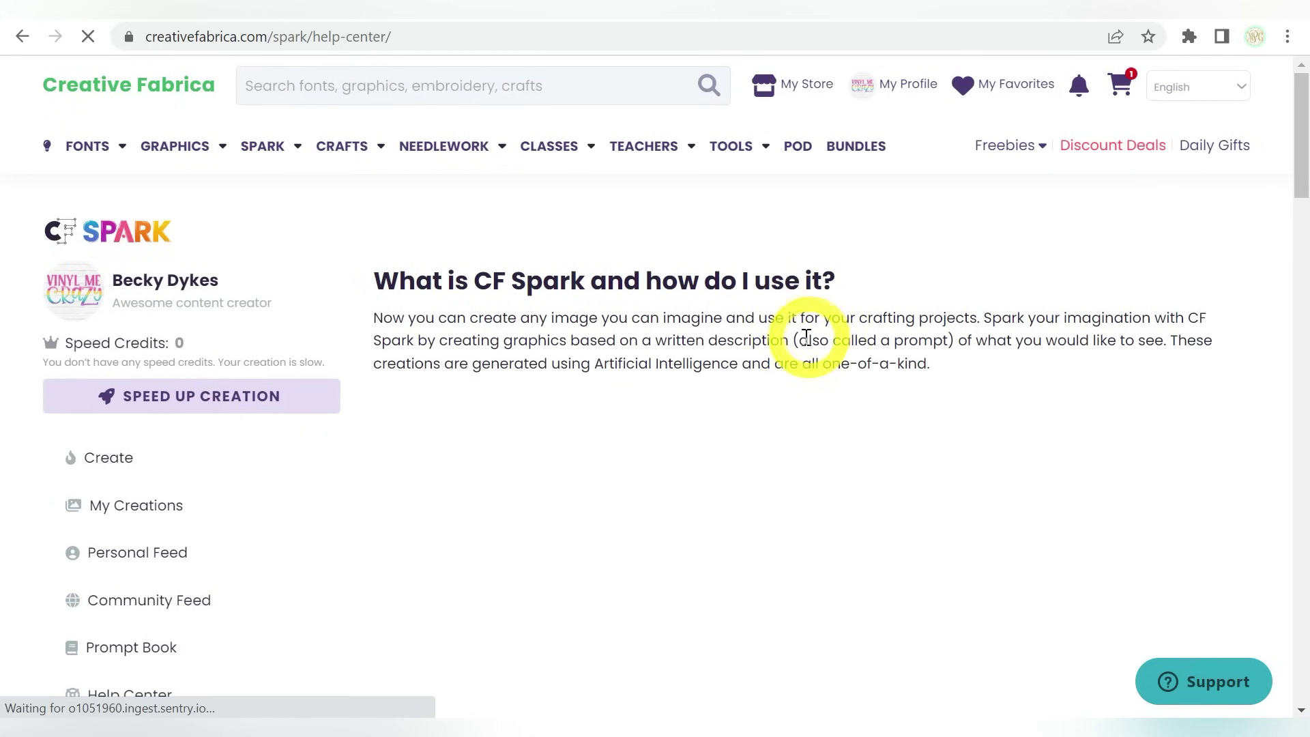
{"action": "scroll", "coordinate": [801, 336], "scroll_direction": "down", "scroll_amount": 14}
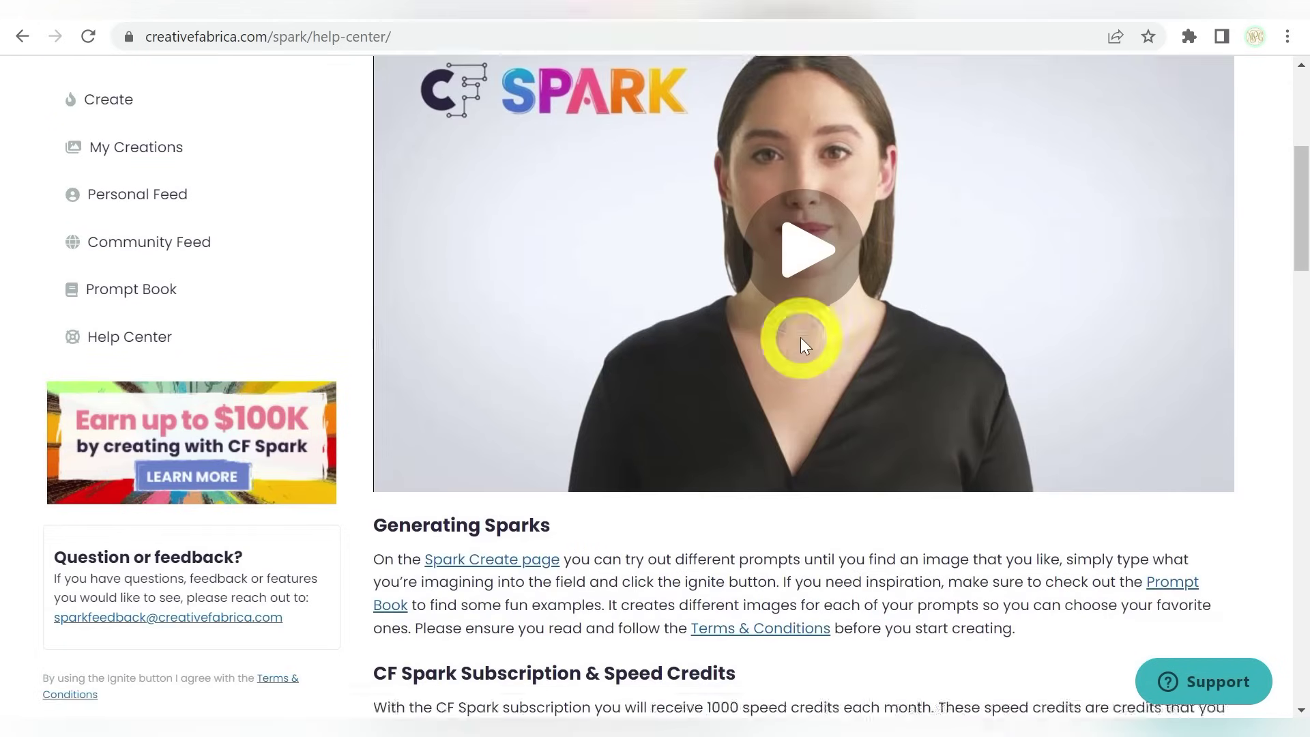
{"action": "scroll", "coordinate": [802, 336], "scroll_direction": "down", "scroll_amount": 3}
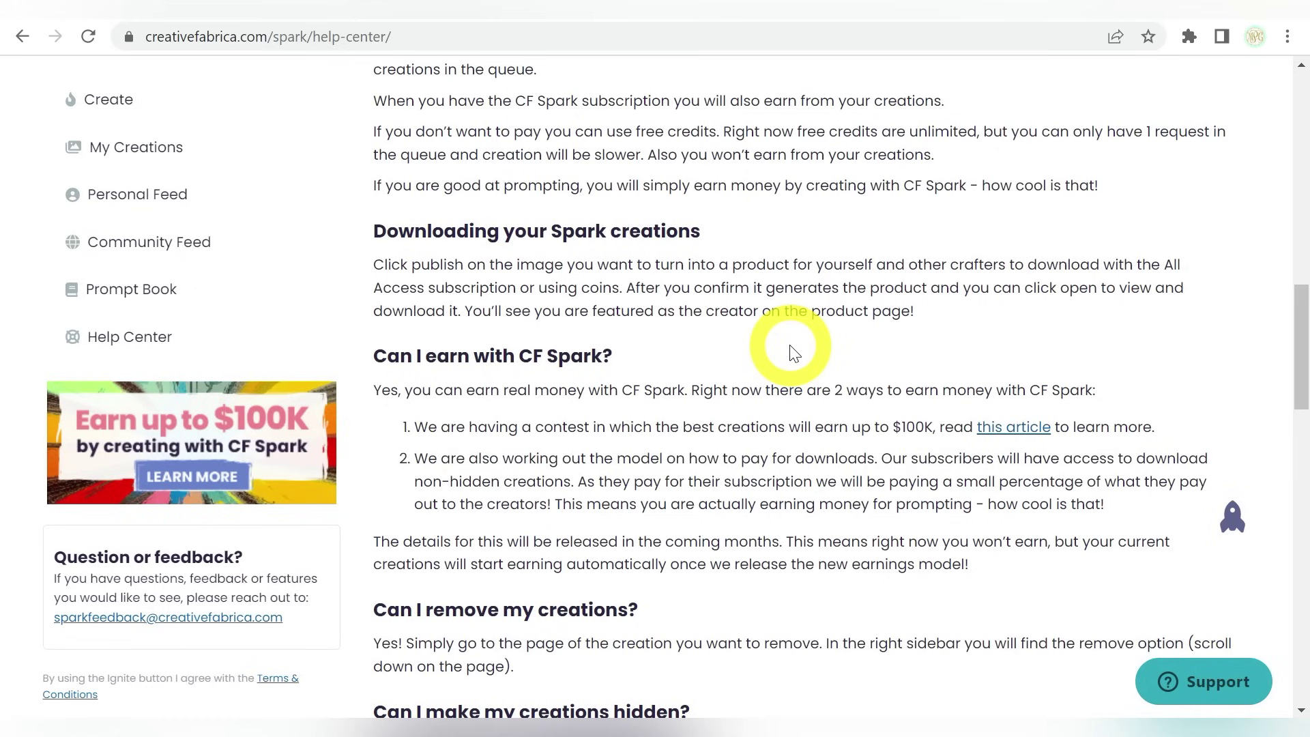
{"action": "left_click_drag", "start_coordinate": [801, 428], "coordinate": [1158, 438]}
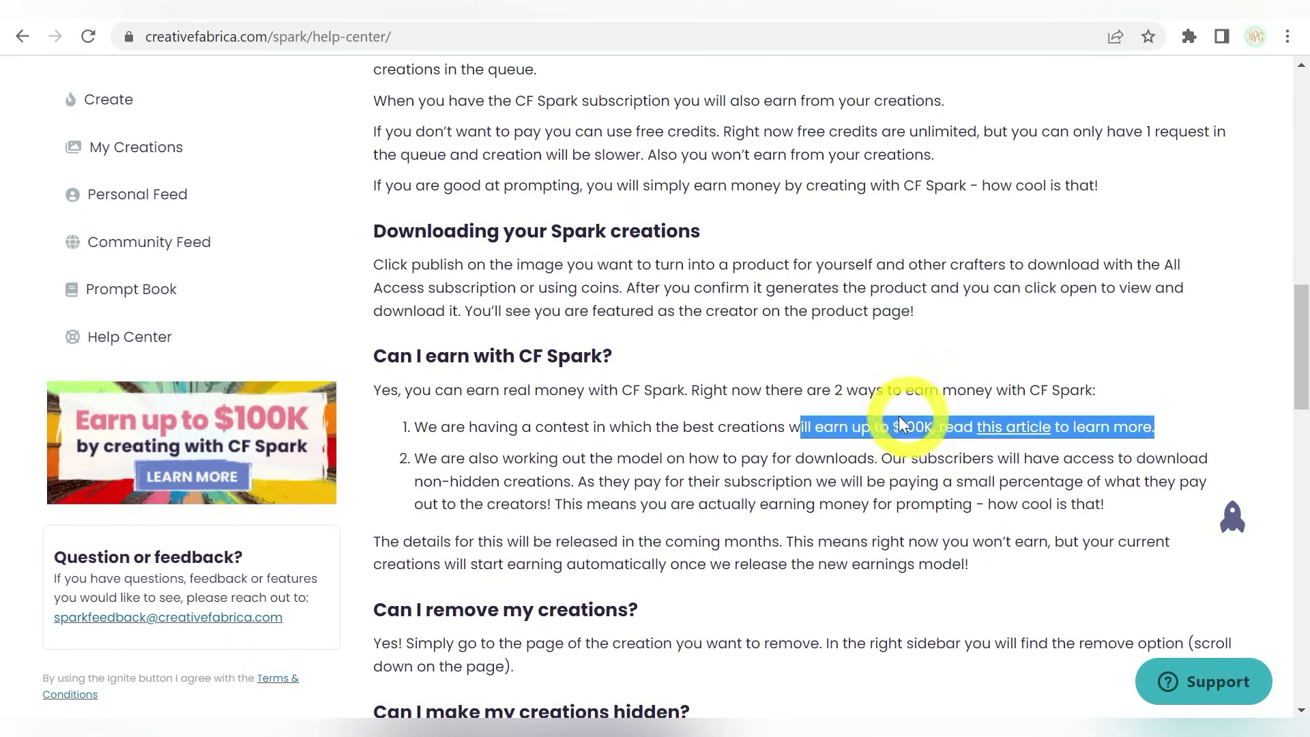
{"action": "left_click", "coordinate": [634, 429]}
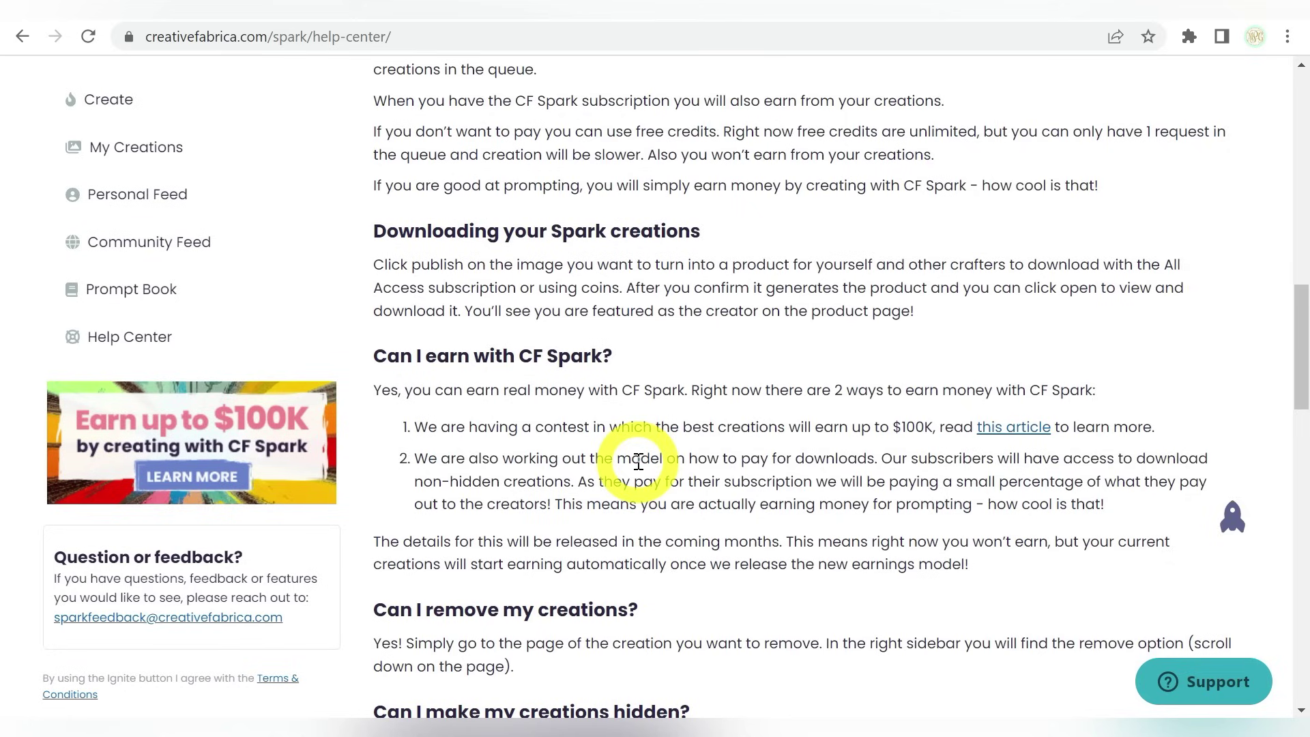
{"action": "scroll", "coordinate": [638, 462], "scroll_direction": "up", "scroll_amount": 8}
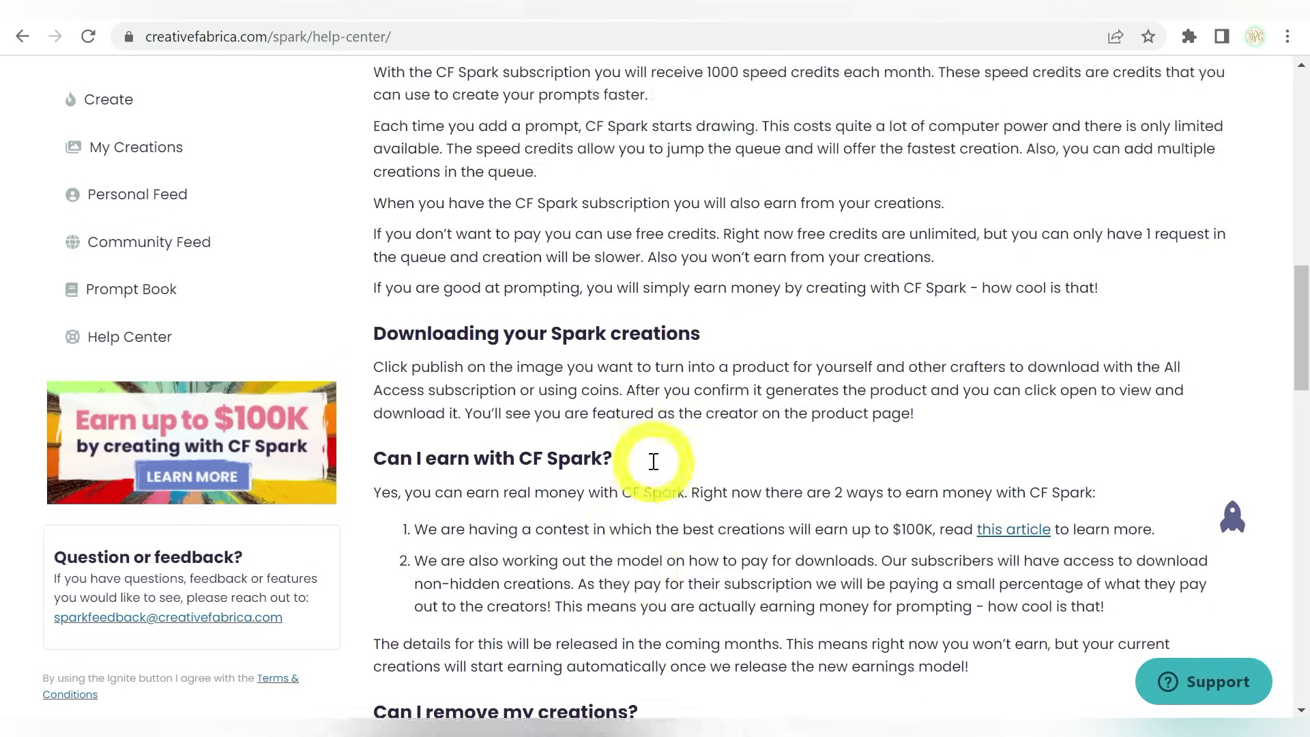
{"action": "scroll", "coordinate": [650, 453], "scroll_direction": "down", "scroll_amount": 2}
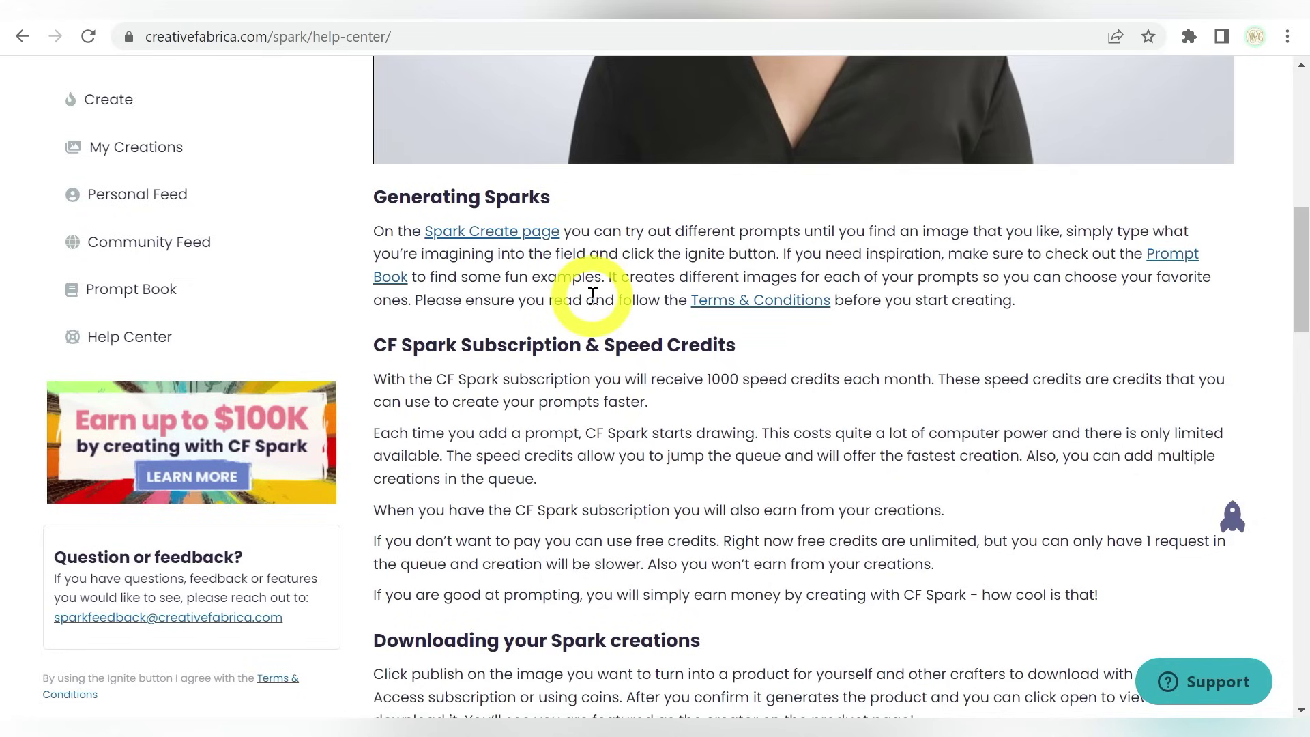
{"action": "scroll", "coordinate": [592, 295], "scroll_direction": "down", "scroll_amount": 1}
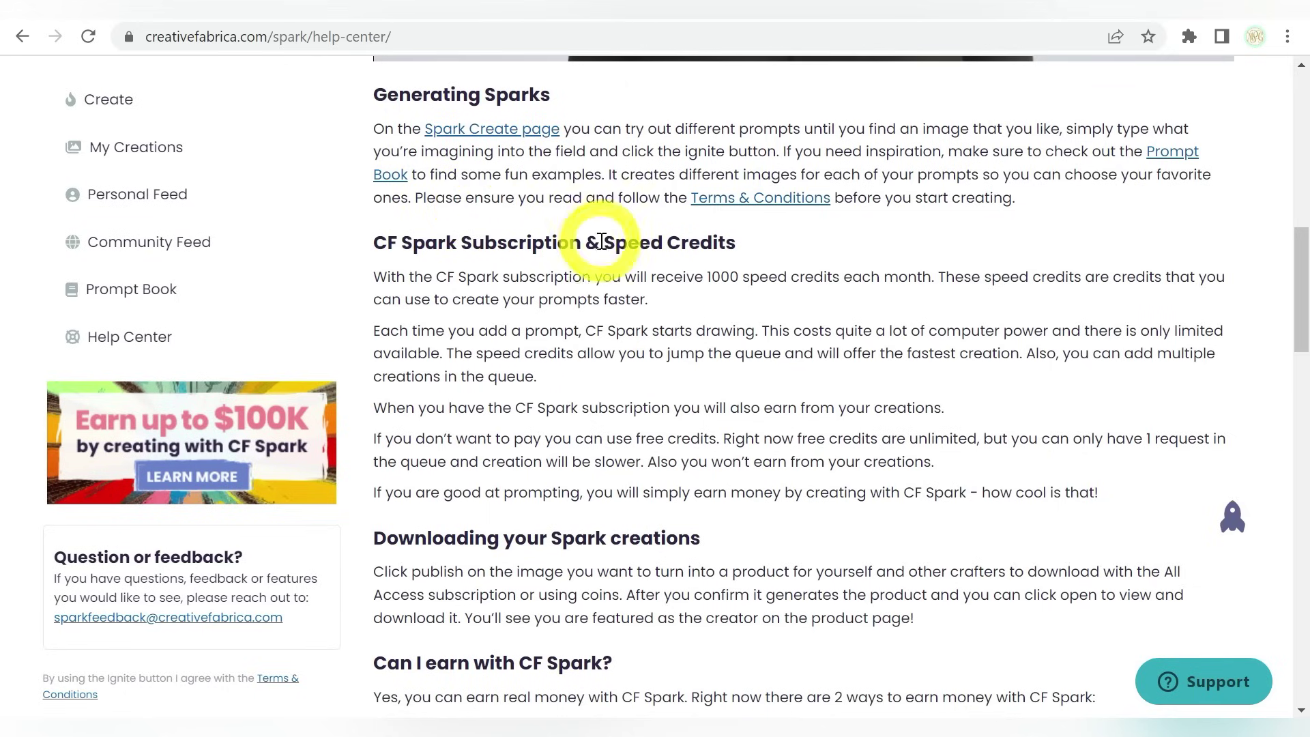
{"action": "left_click_drag", "start_coordinate": [604, 244], "coordinate": [728, 245]}
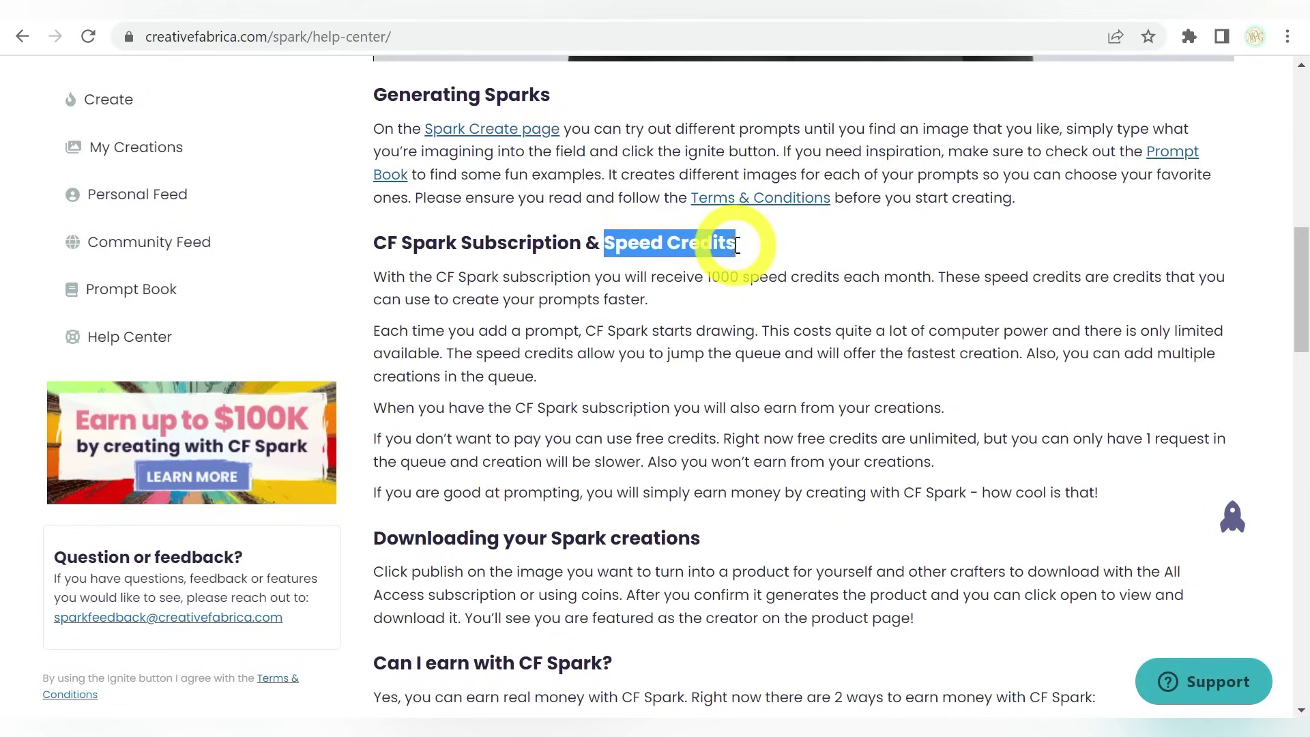
{"action": "left_click", "coordinate": [769, 255]}
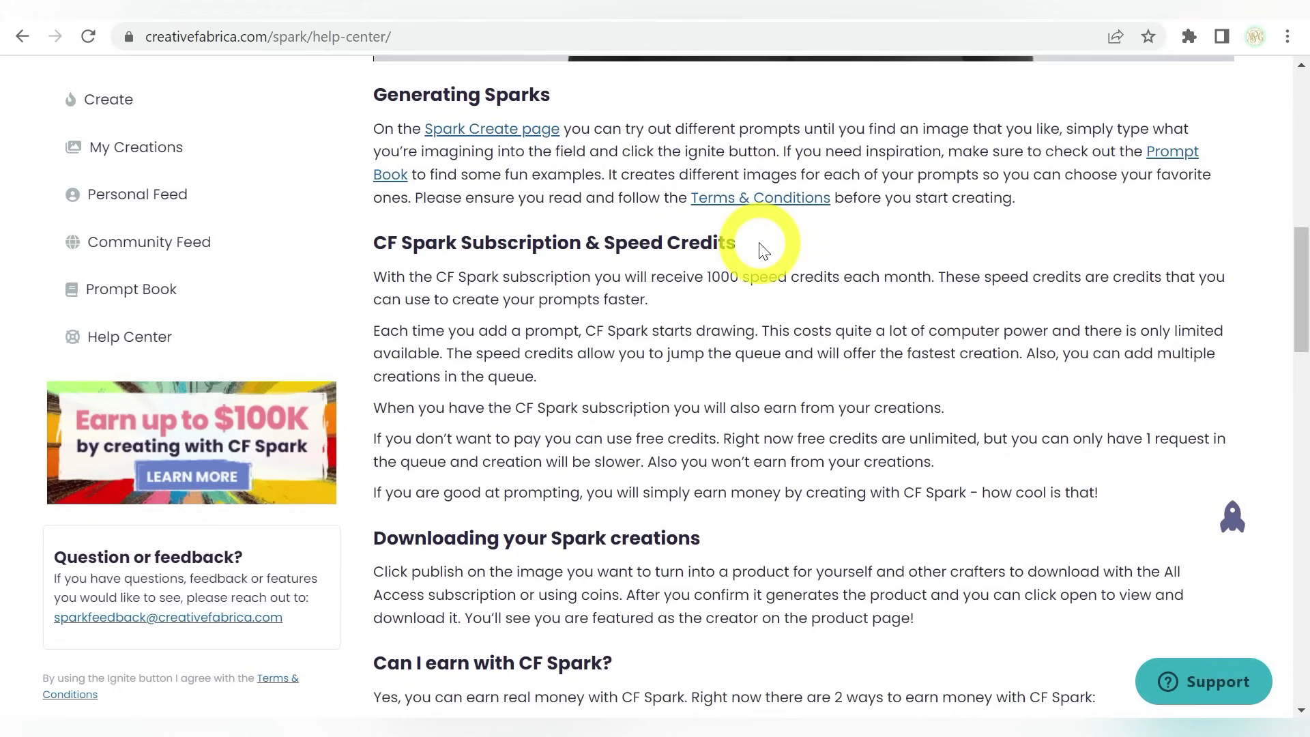
{"action": "scroll", "coordinate": [762, 249], "scroll_direction": "down", "scroll_amount": 5}
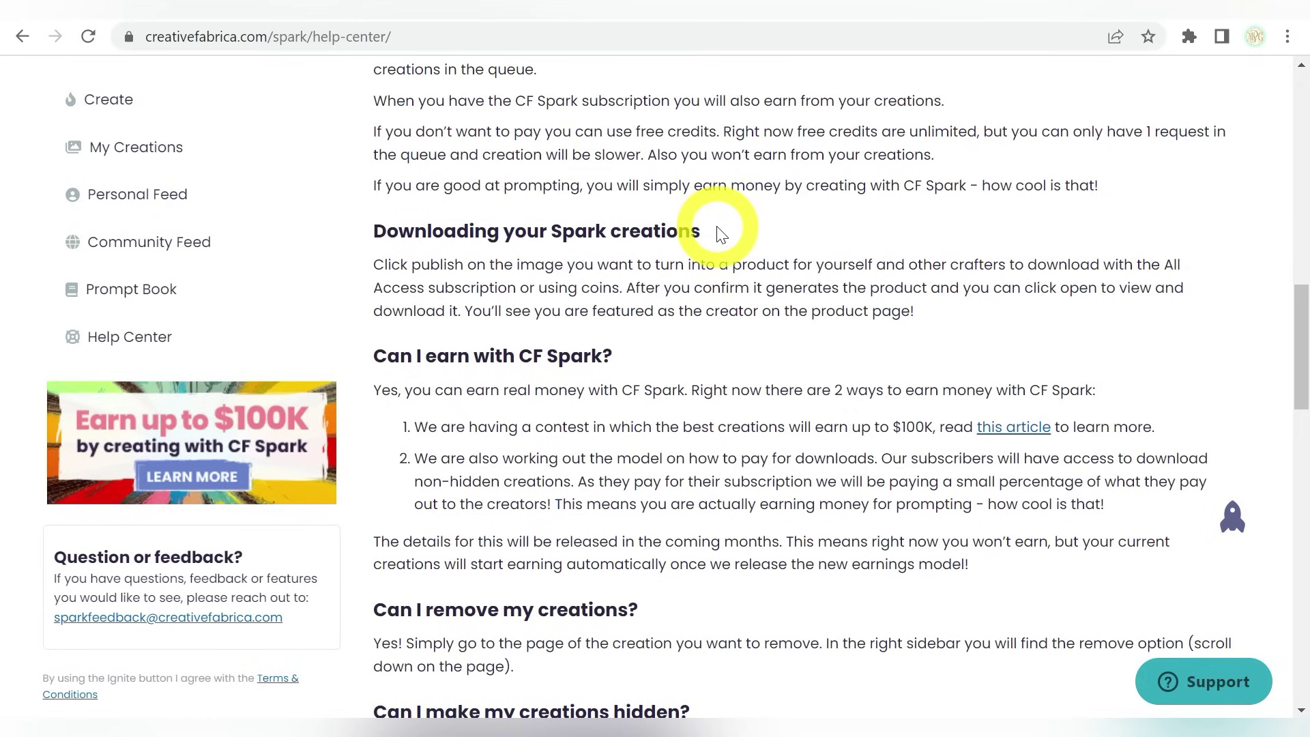
{"action": "scroll", "coordinate": [722, 234], "scroll_direction": "down", "scroll_amount": 2}
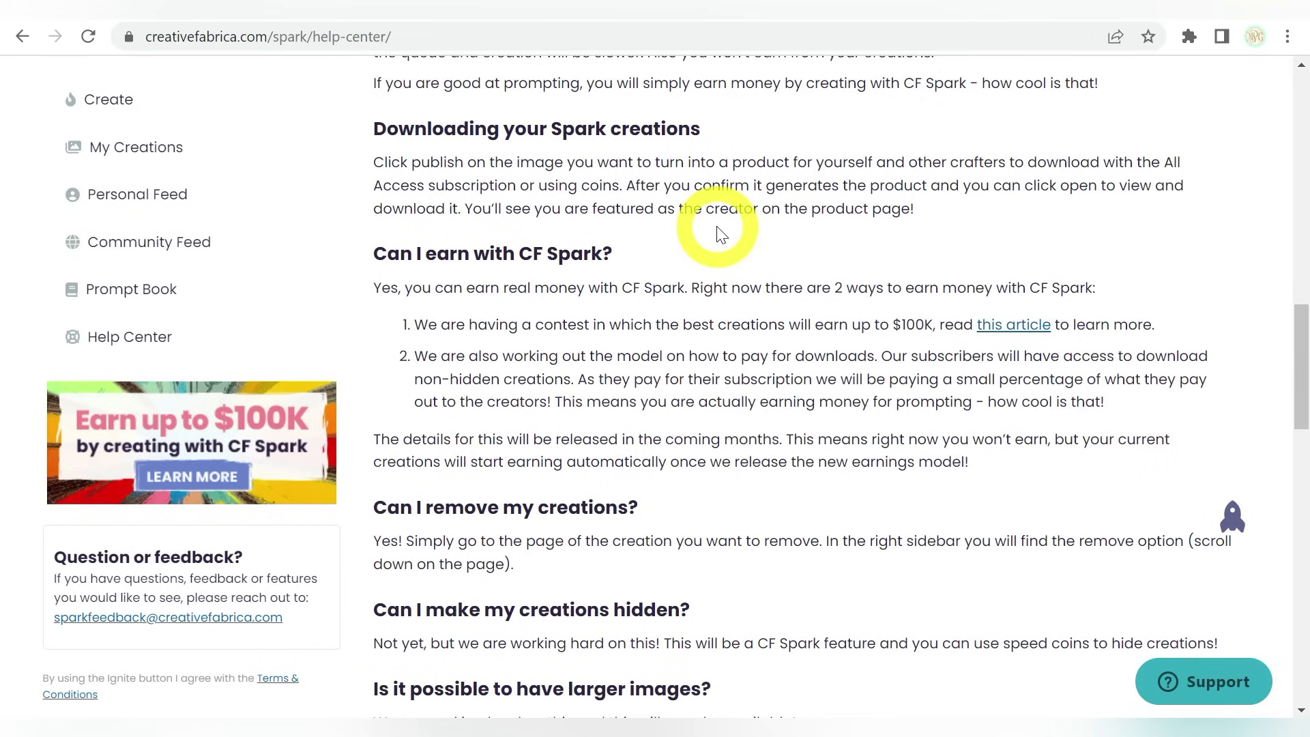
{"action": "scroll", "coordinate": [720, 230], "scroll_direction": "down", "scroll_amount": 2}
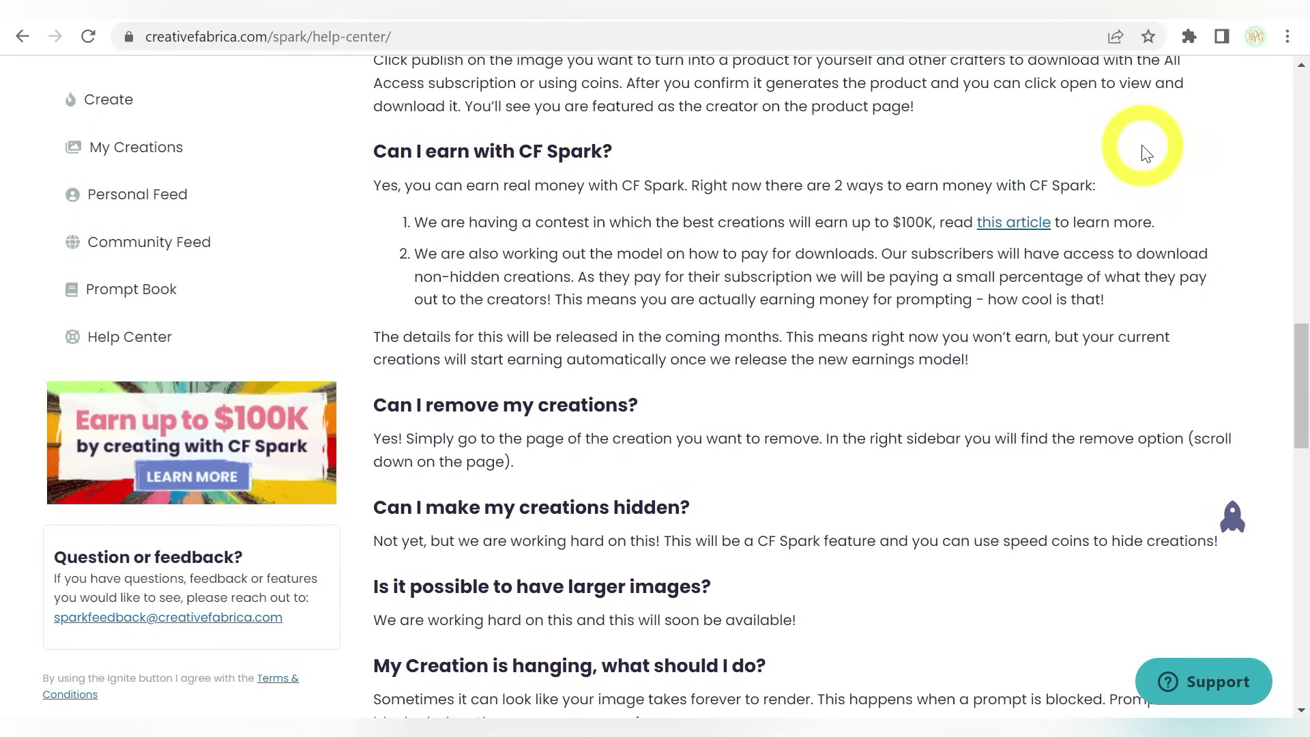
{"action": "scroll", "coordinate": [1061, 162], "scroll_direction": "down", "scroll_amount": 5}
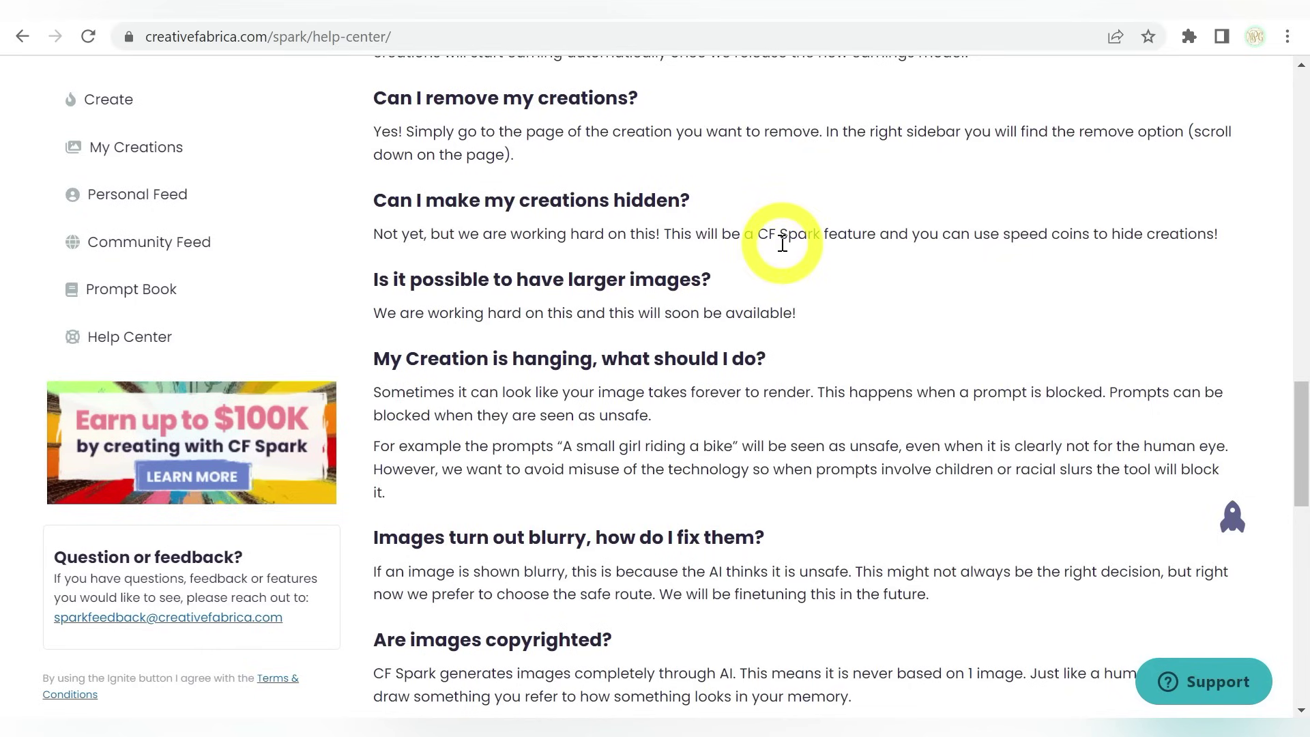
{"action": "scroll", "coordinate": [782, 244], "scroll_direction": "down", "scroll_amount": 2}
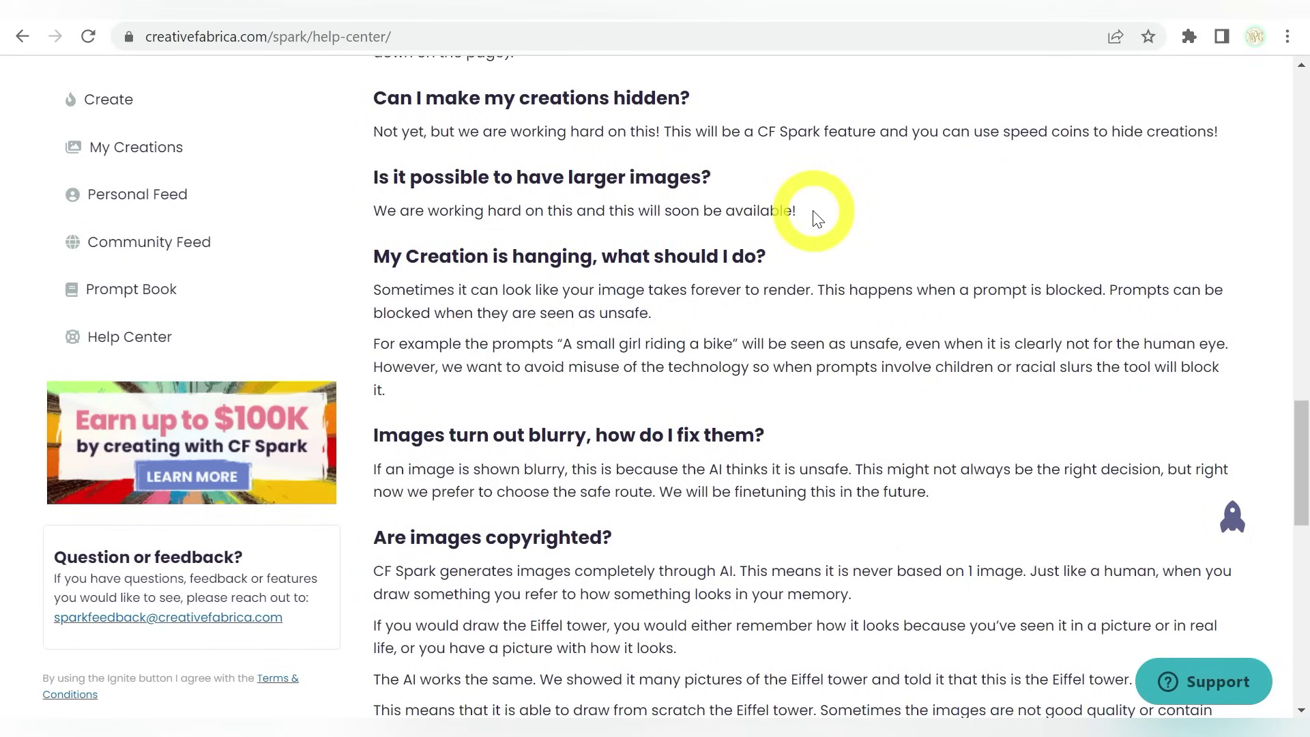
{"action": "scroll", "coordinate": [399, 259], "scroll_direction": "down", "scroll_amount": 4}
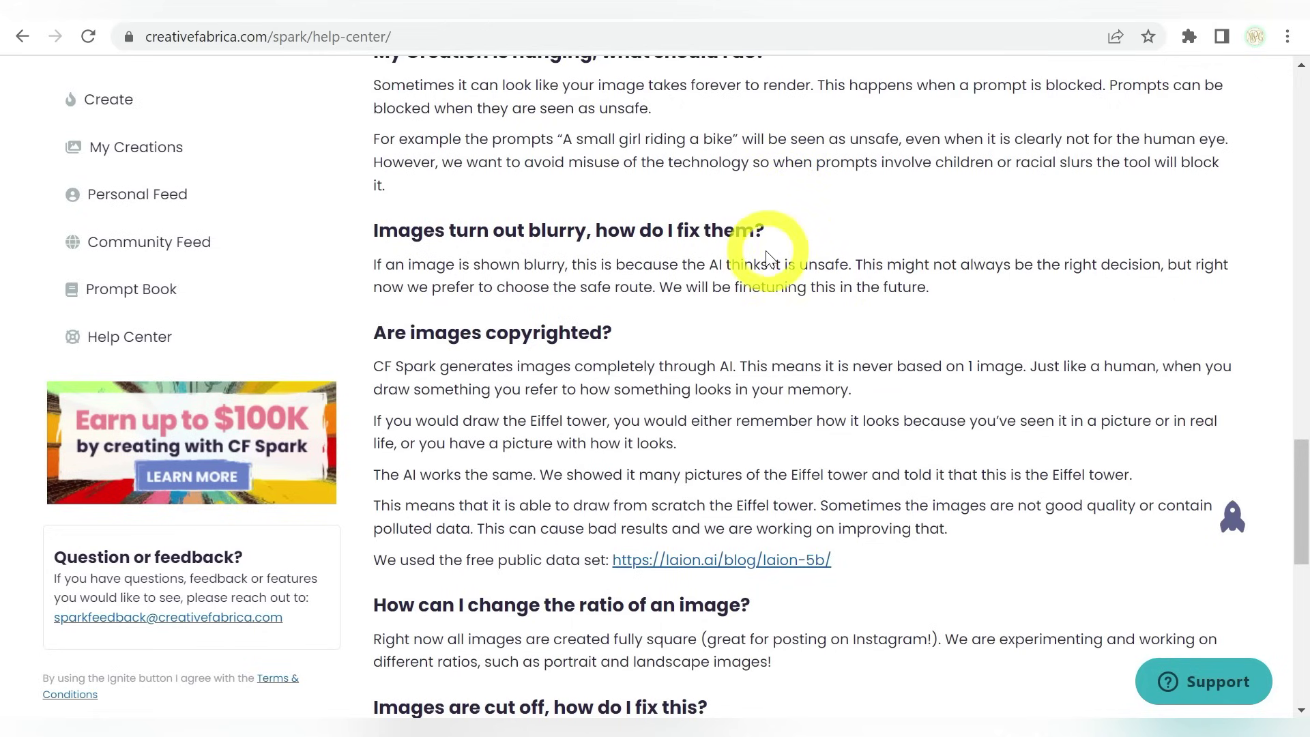
{"action": "scroll", "coordinate": [767, 258], "scroll_direction": "down", "scroll_amount": 1}
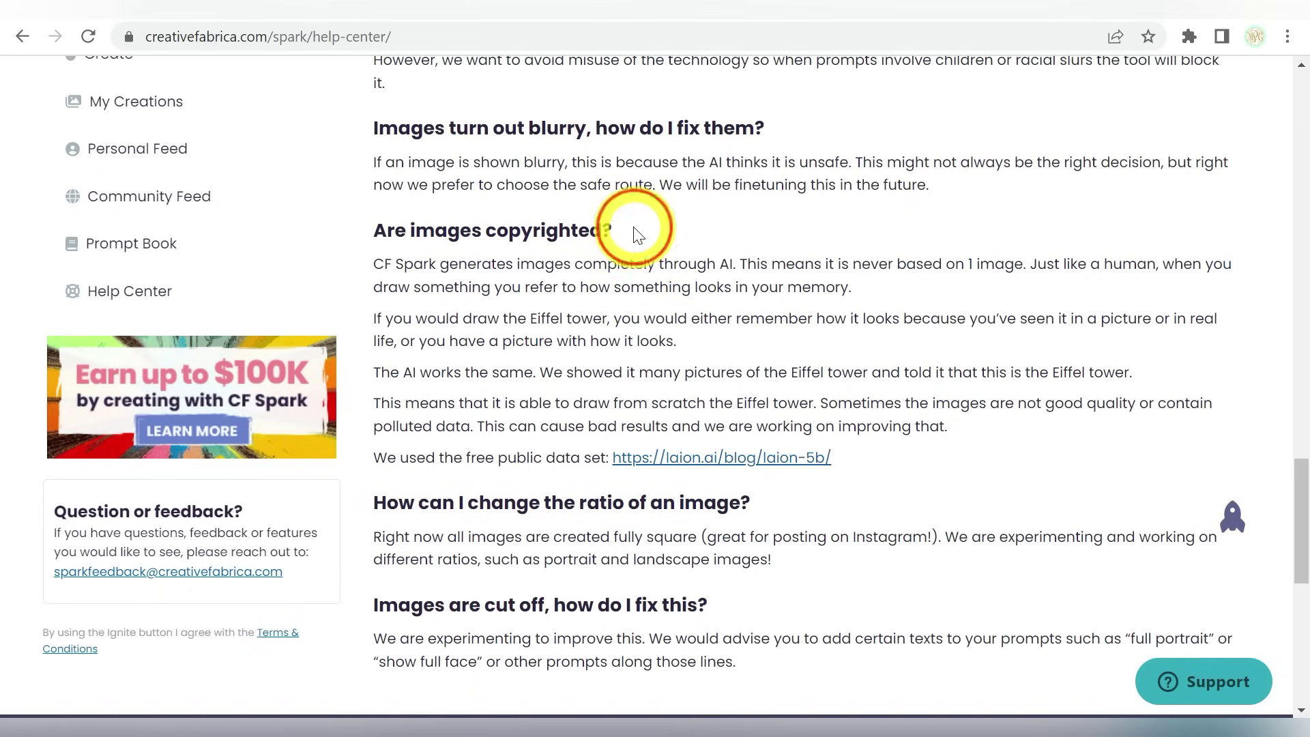
{"action": "left_click_drag", "start_coordinate": [636, 230], "coordinate": [374, 234]}
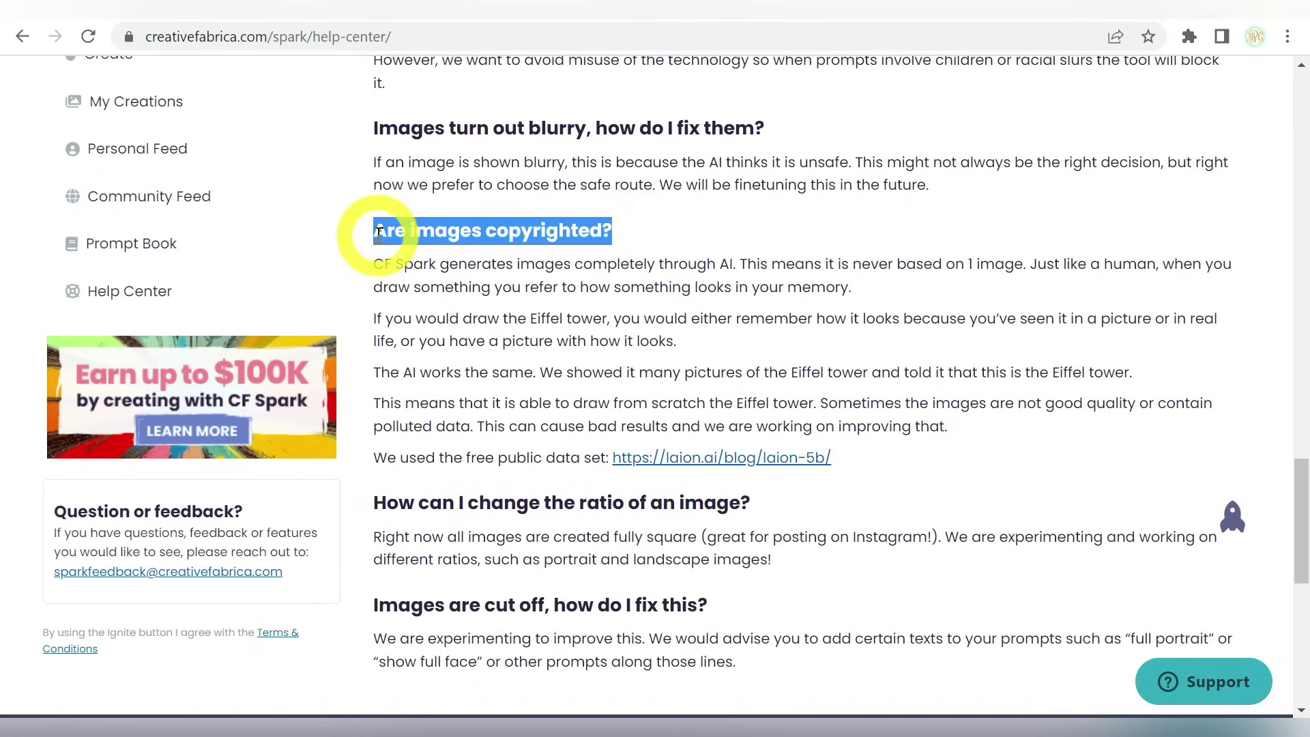
{"action": "left_click", "coordinate": [744, 207]}
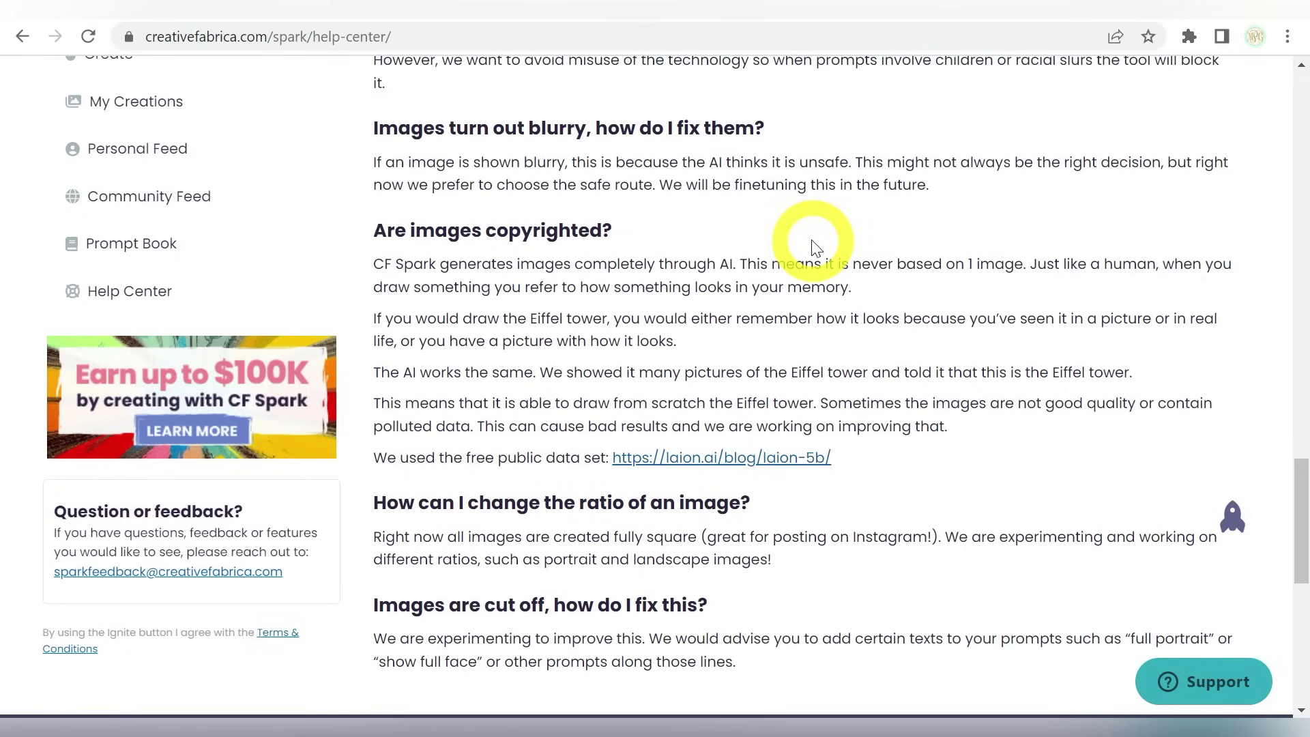
{"action": "scroll", "coordinate": [811, 247], "scroll_direction": "down", "scroll_amount": 5}
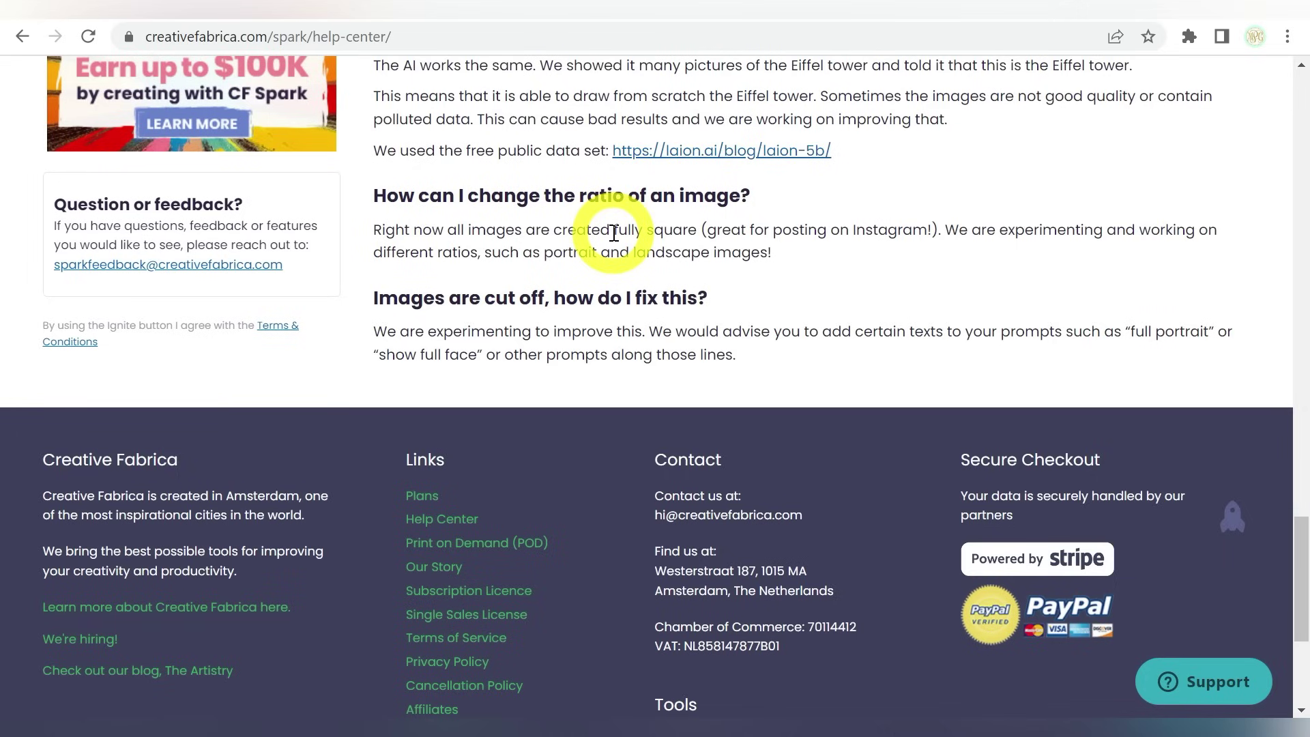
{"action": "scroll", "coordinate": [614, 232], "scroll_direction": "up", "scroll_amount": 20}
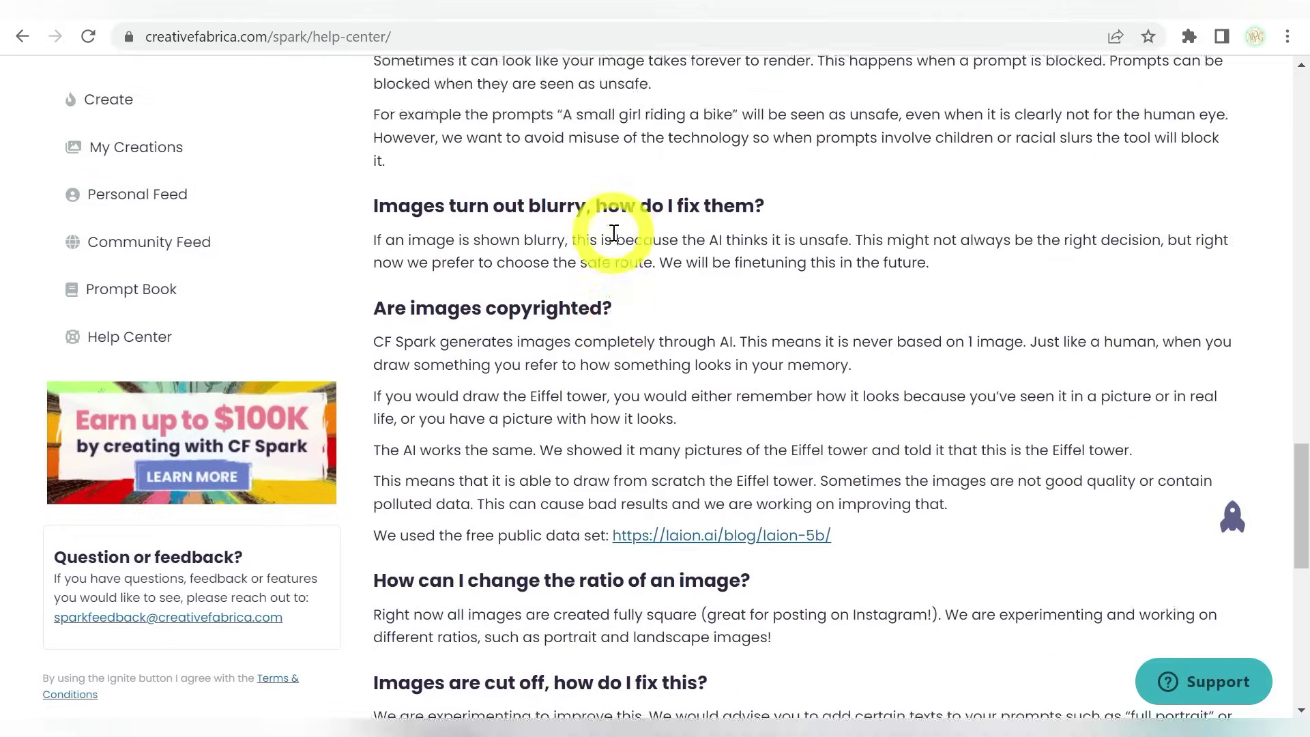
{"action": "scroll", "coordinate": [613, 233], "scroll_direction": "up", "scroll_amount": 9}
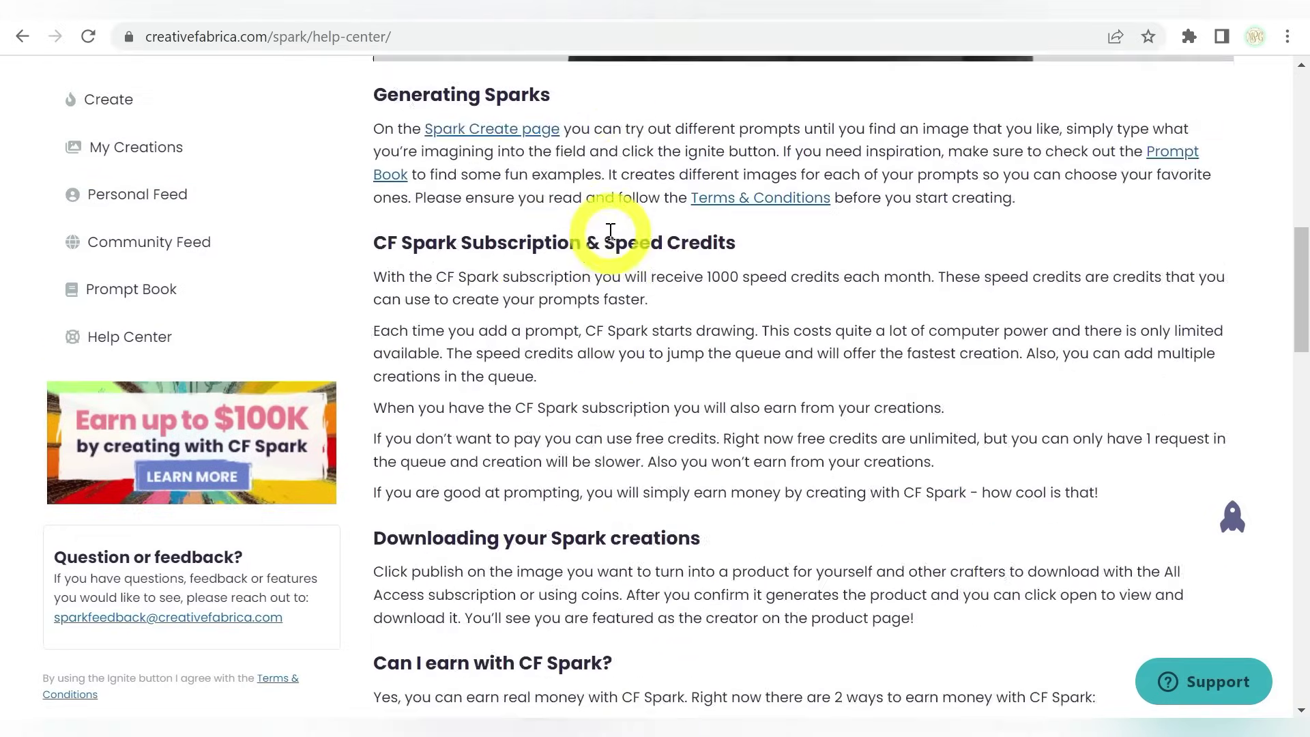
{"action": "scroll", "coordinate": [596, 375], "scroll_direction": "up", "scroll_amount": 8}
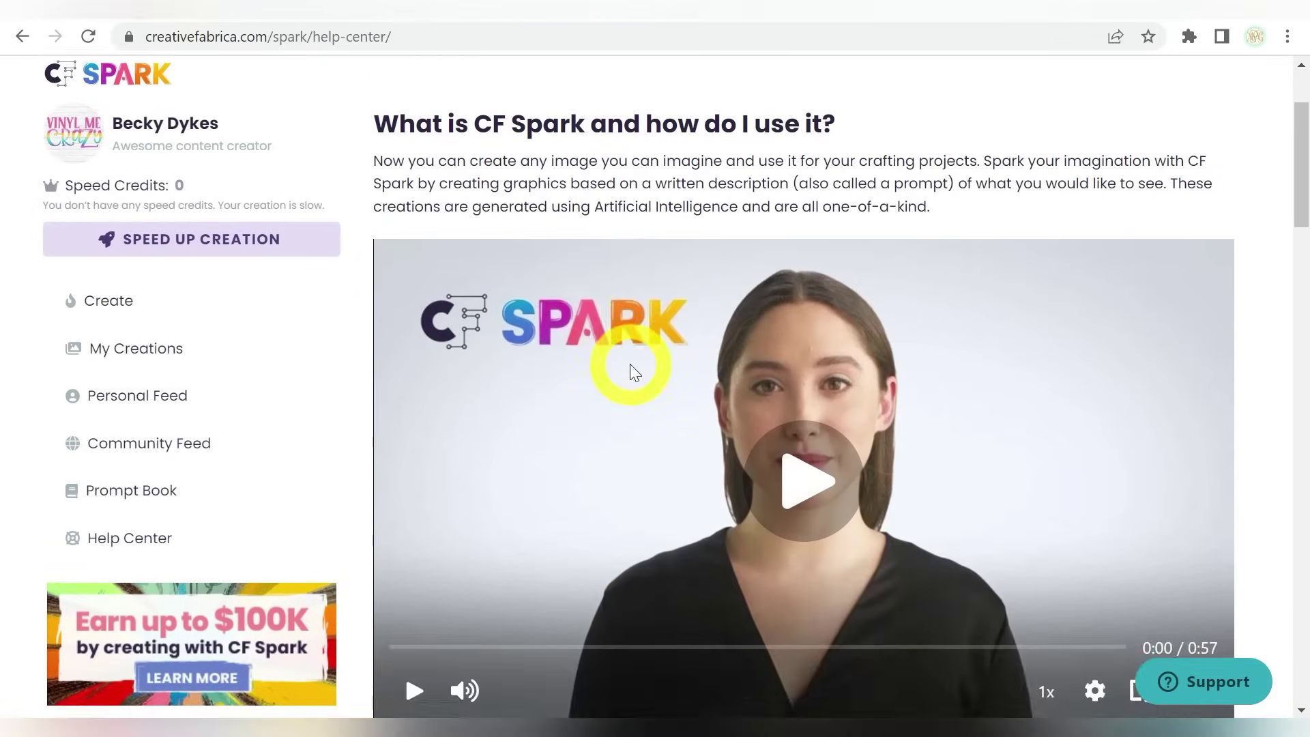
{"action": "scroll", "coordinate": [629, 363], "scroll_direction": "down", "scroll_amount": 8}
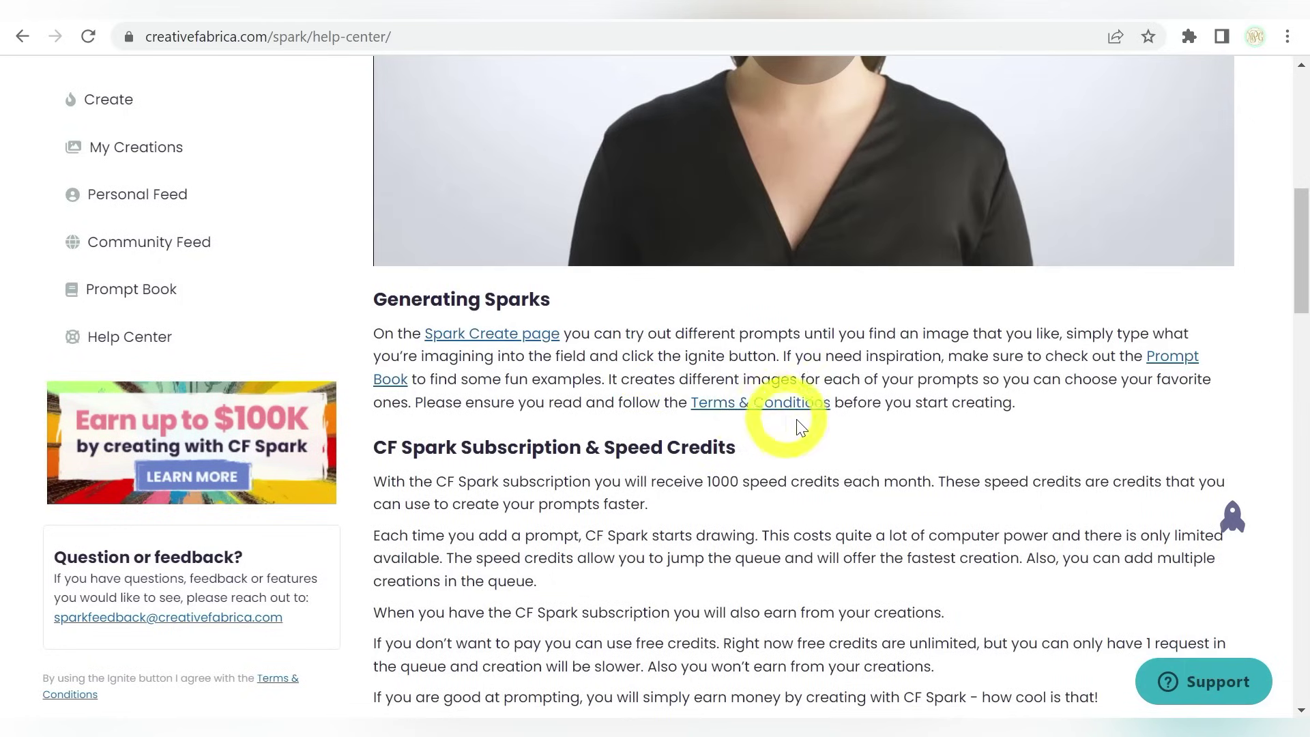
Step: Open the Terms & Conditions link under Generating Sparks and scroll through the terms
{"action": "left_click", "coordinate": [752, 407]}
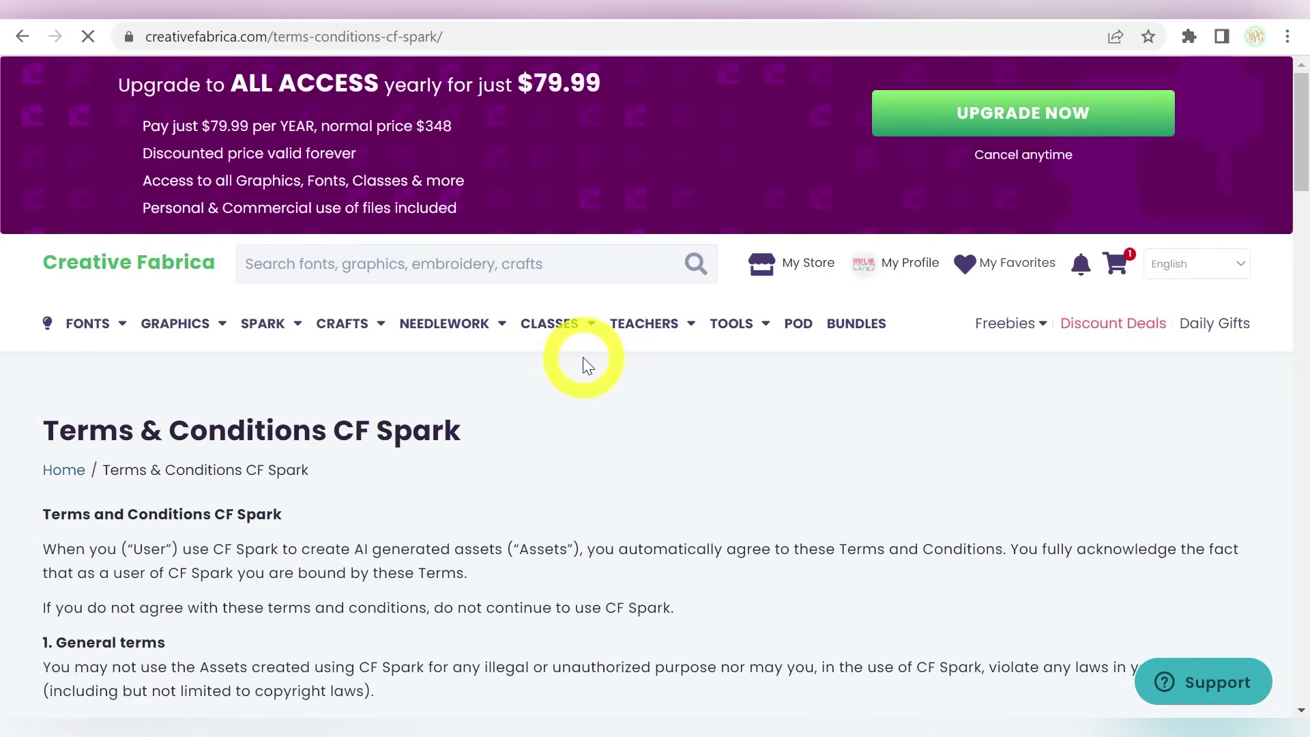
{"action": "scroll", "coordinate": [581, 360], "scroll_direction": "down", "scroll_amount": 5}
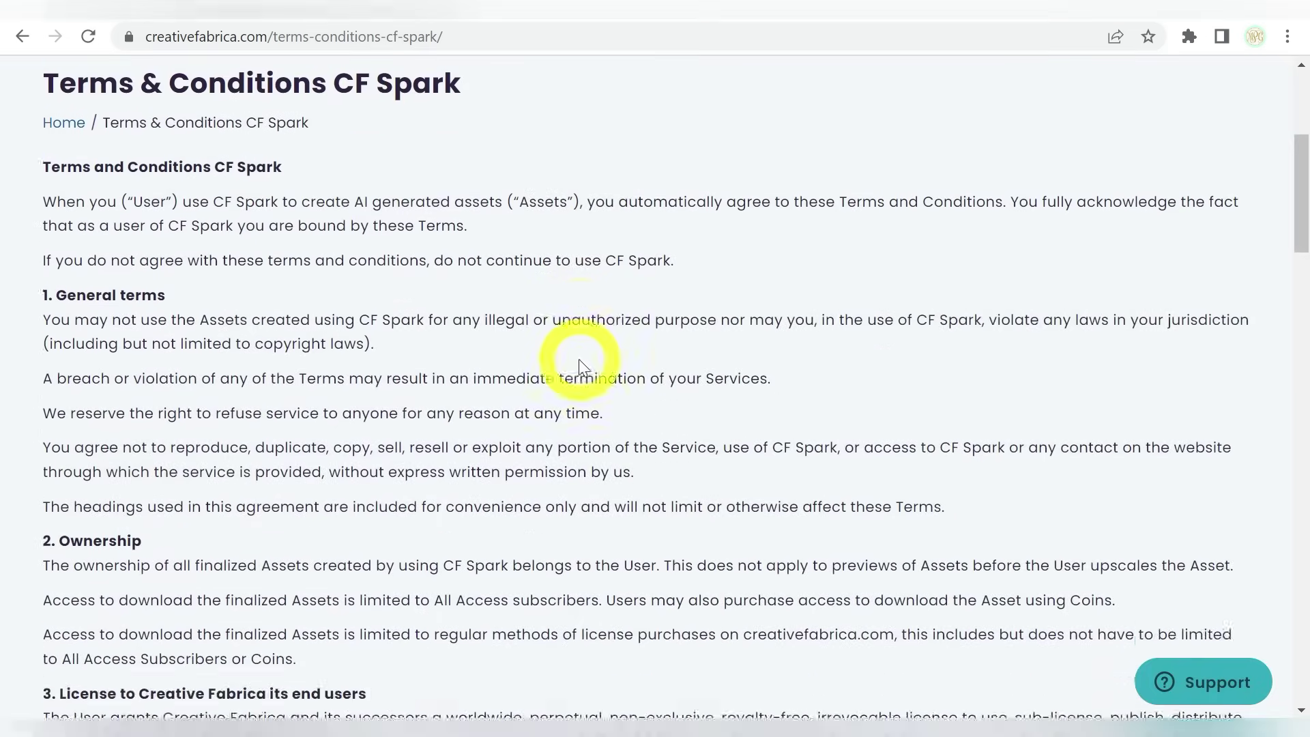
{"action": "scroll", "coordinate": [580, 365], "scroll_direction": "down", "scroll_amount": 2}
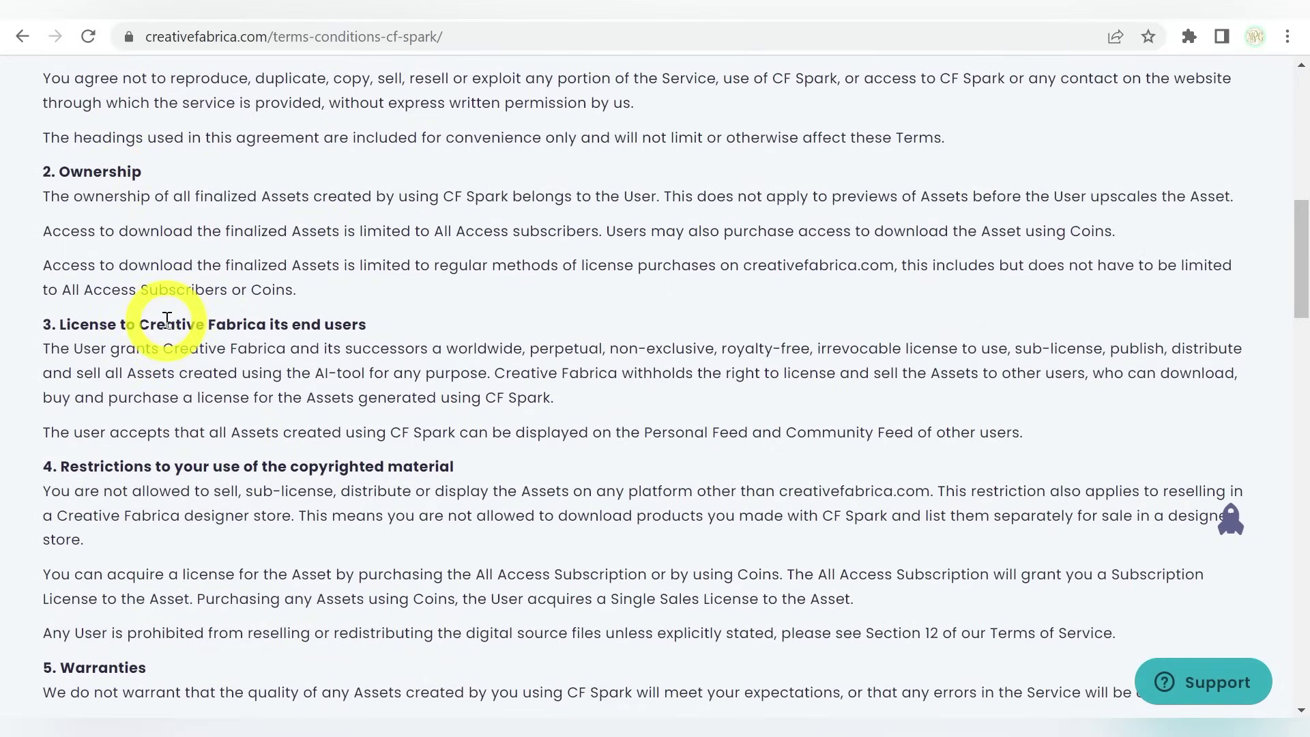
{"action": "scroll", "coordinate": [167, 319], "scroll_direction": "down", "scroll_amount": 2}
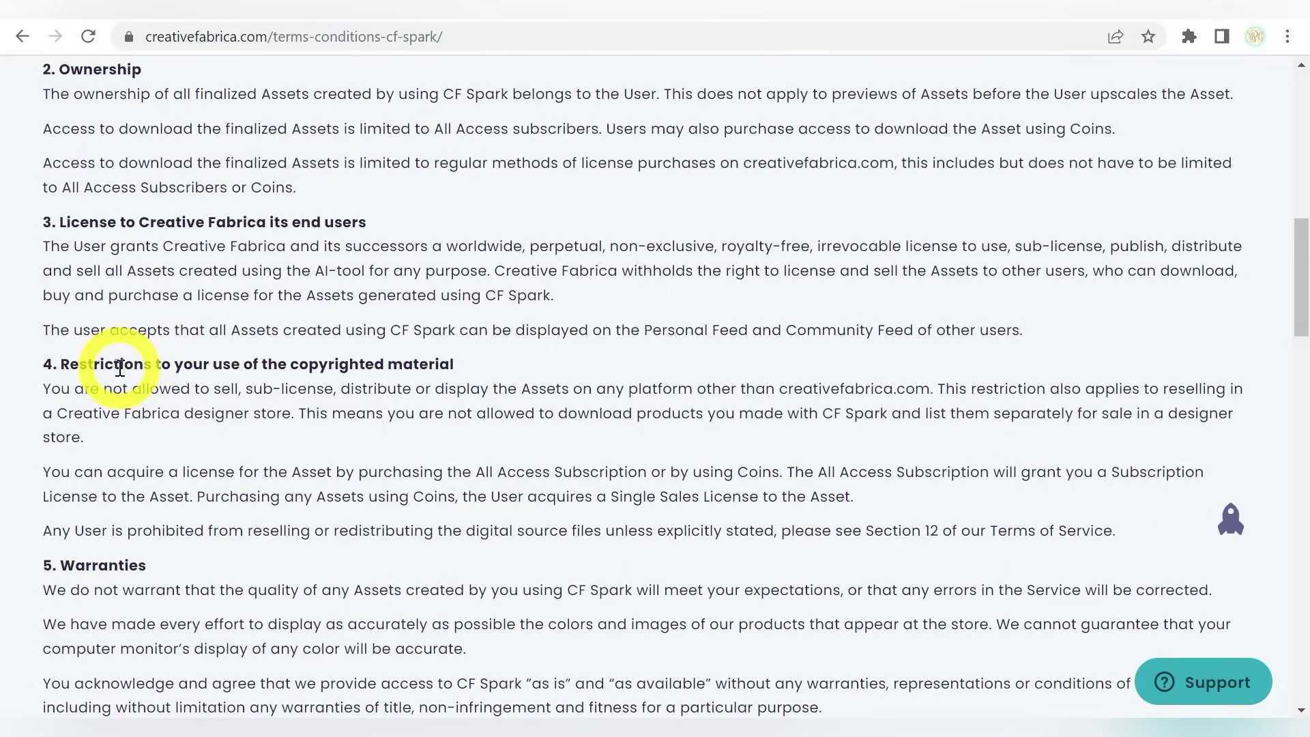
{"action": "scroll", "coordinate": [120, 370], "scroll_direction": "down", "scroll_amount": 13}
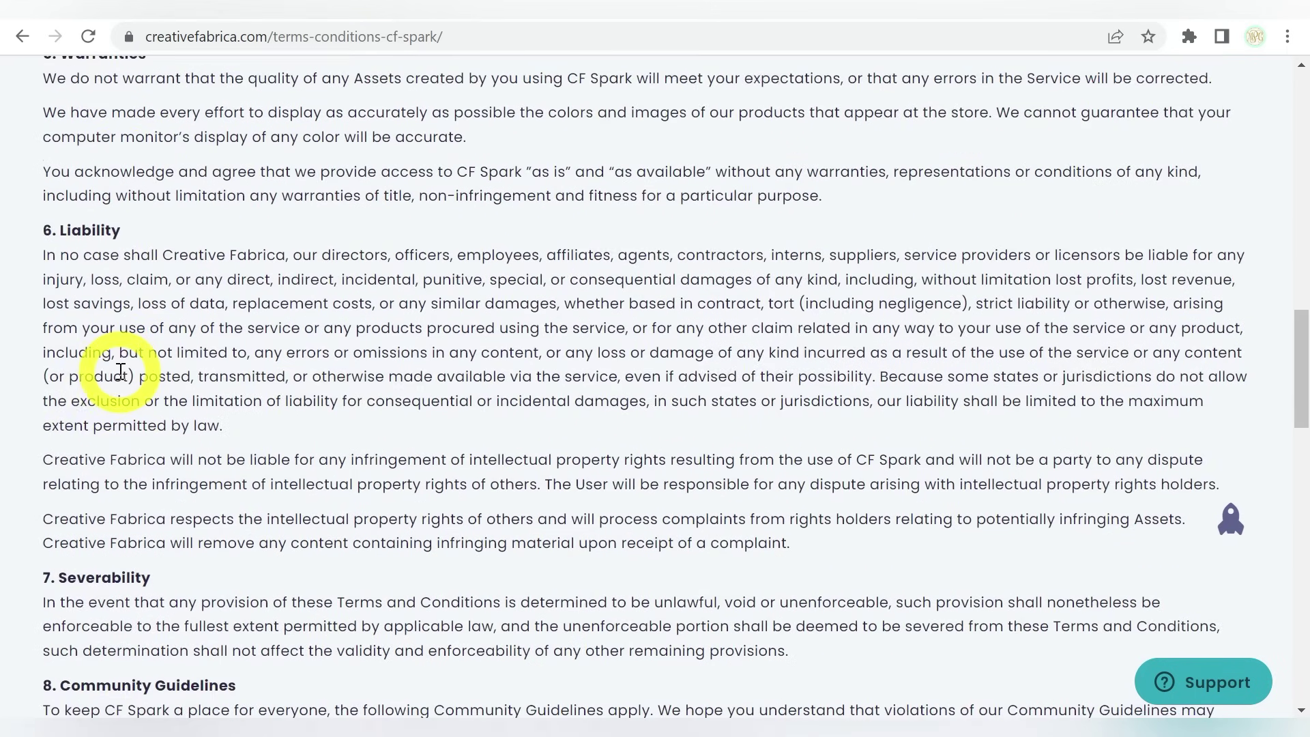
{"action": "scroll", "coordinate": [219, 375], "scroll_direction": "down", "scroll_amount": 10}
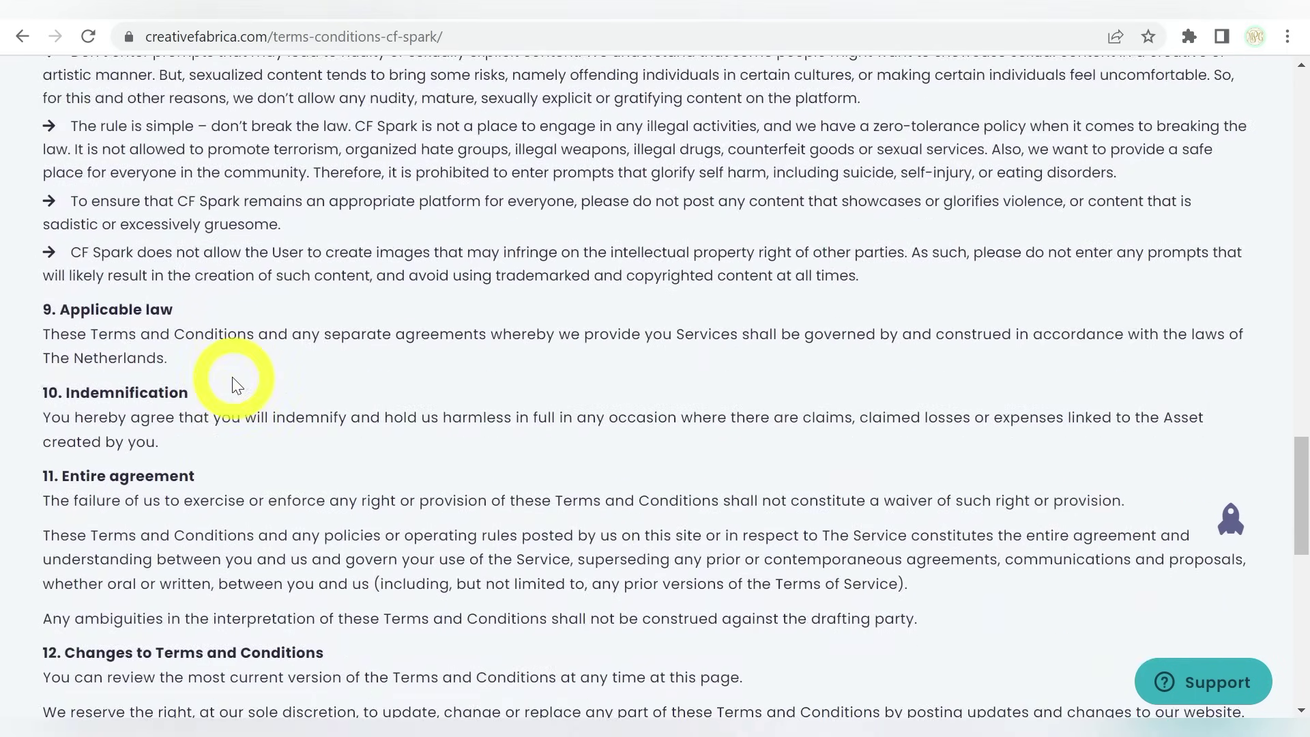
{"action": "scroll", "coordinate": [232, 382], "scroll_direction": "up", "scroll_amount": 20}
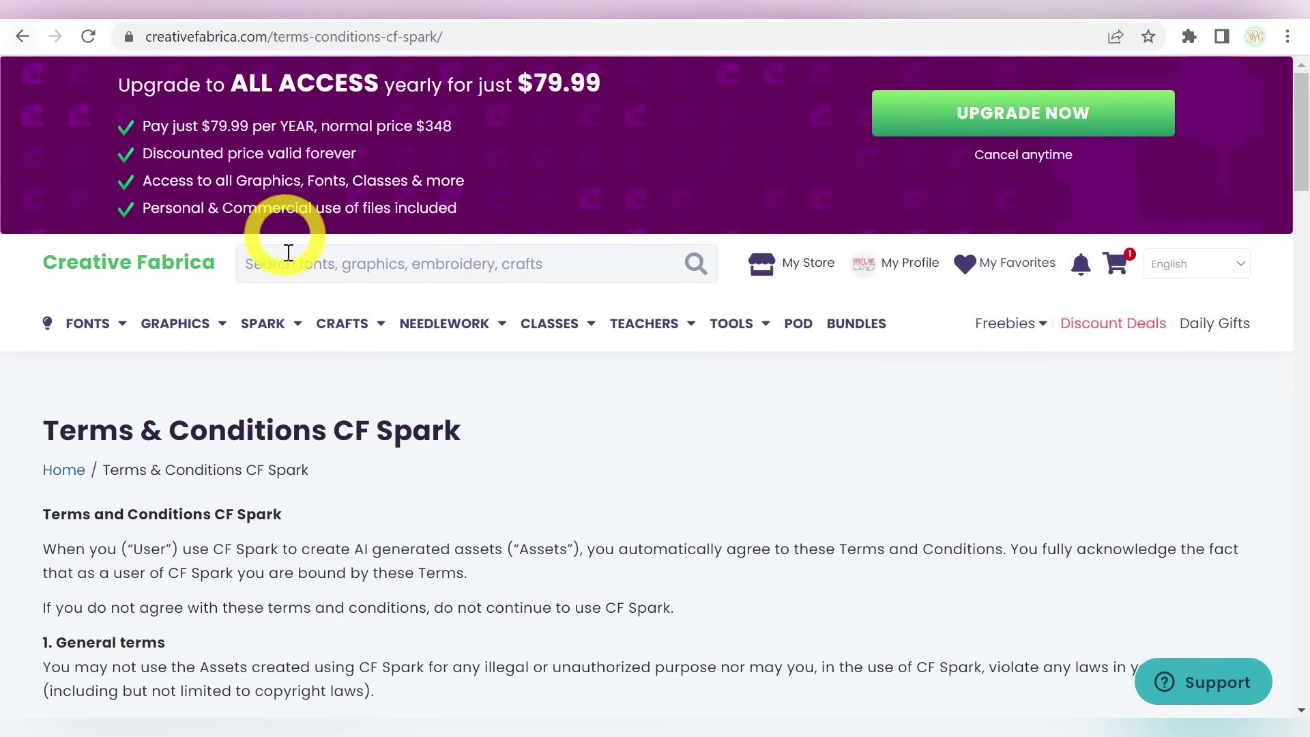
{"action": "mouse_move", "coordinate": [276, 326]}
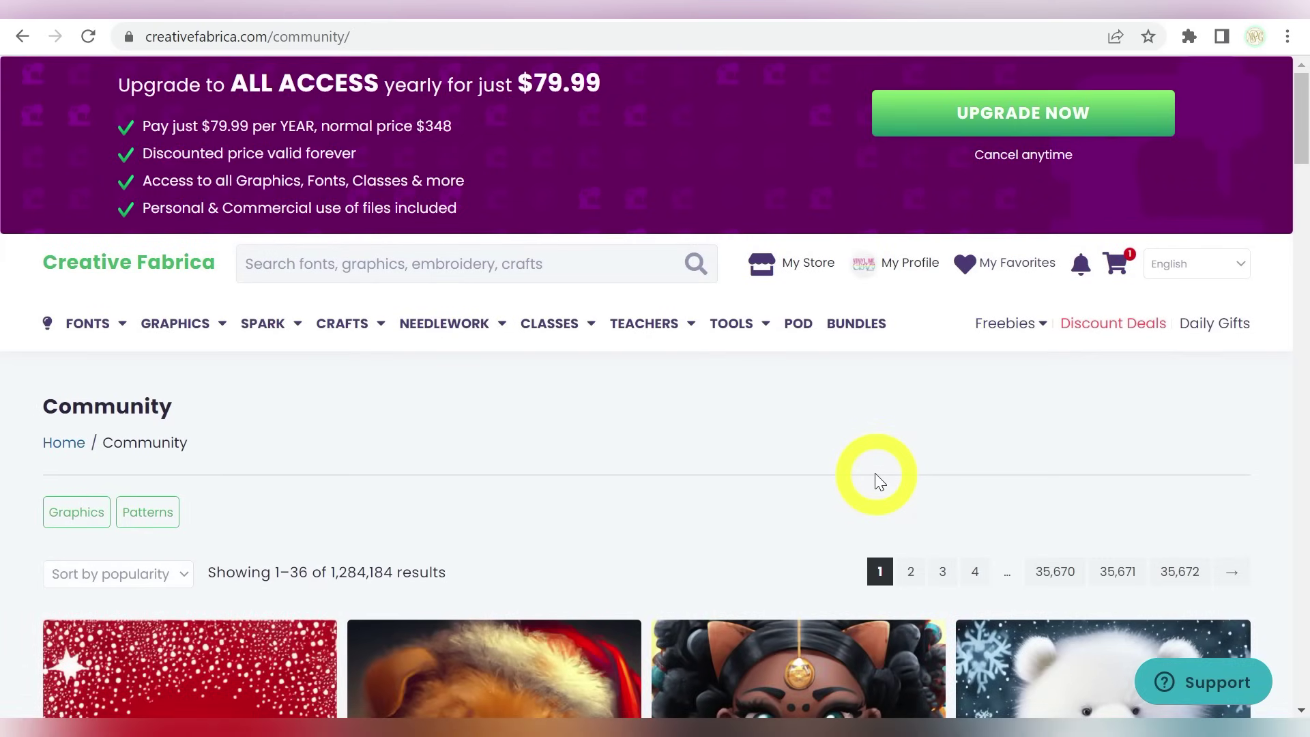
Step: Scroll through the Community gallery's Christmas-themed creations and return to the top
{"action": "scroll", "coordinate": [876, 474], "scroll_direction": "down", "scroll_amount": 5}
{"action": "scroll", "coordinate": [876, 483], "scroll_direction": "down", "scroll_amount": 1}
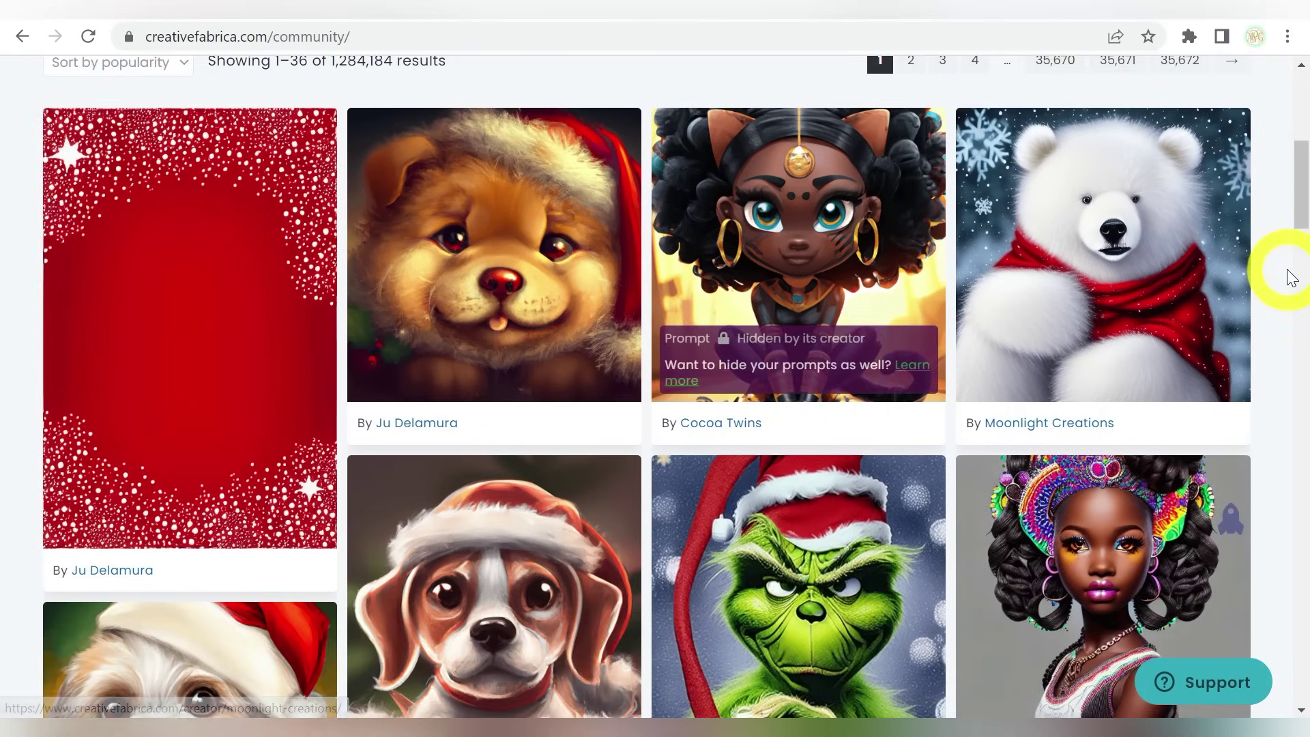
{"action": "scroll", "coordinate": [1289, 273], "scroll_direction": "down", "scroll_amount": 1}
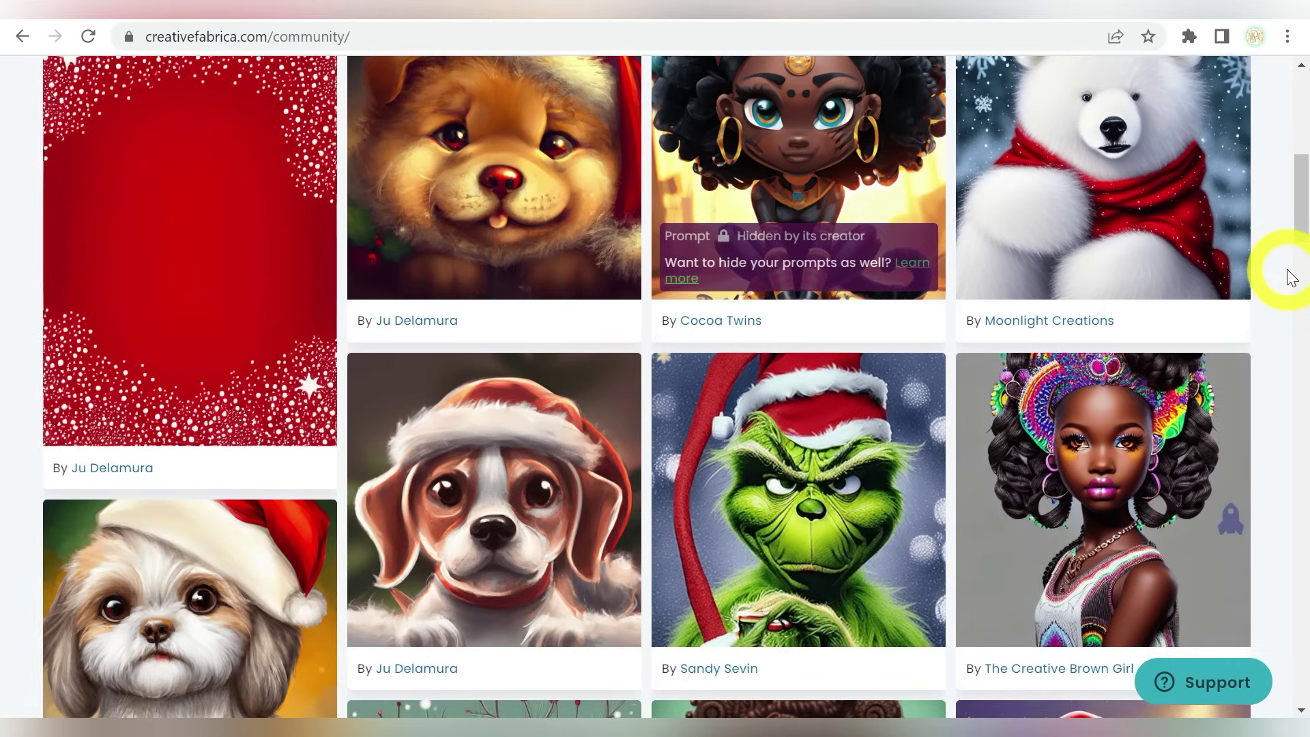
{"action": "scroll", "coordinate": [1291, 276], "scroll_direction": "down", "scroll_amount": 1}
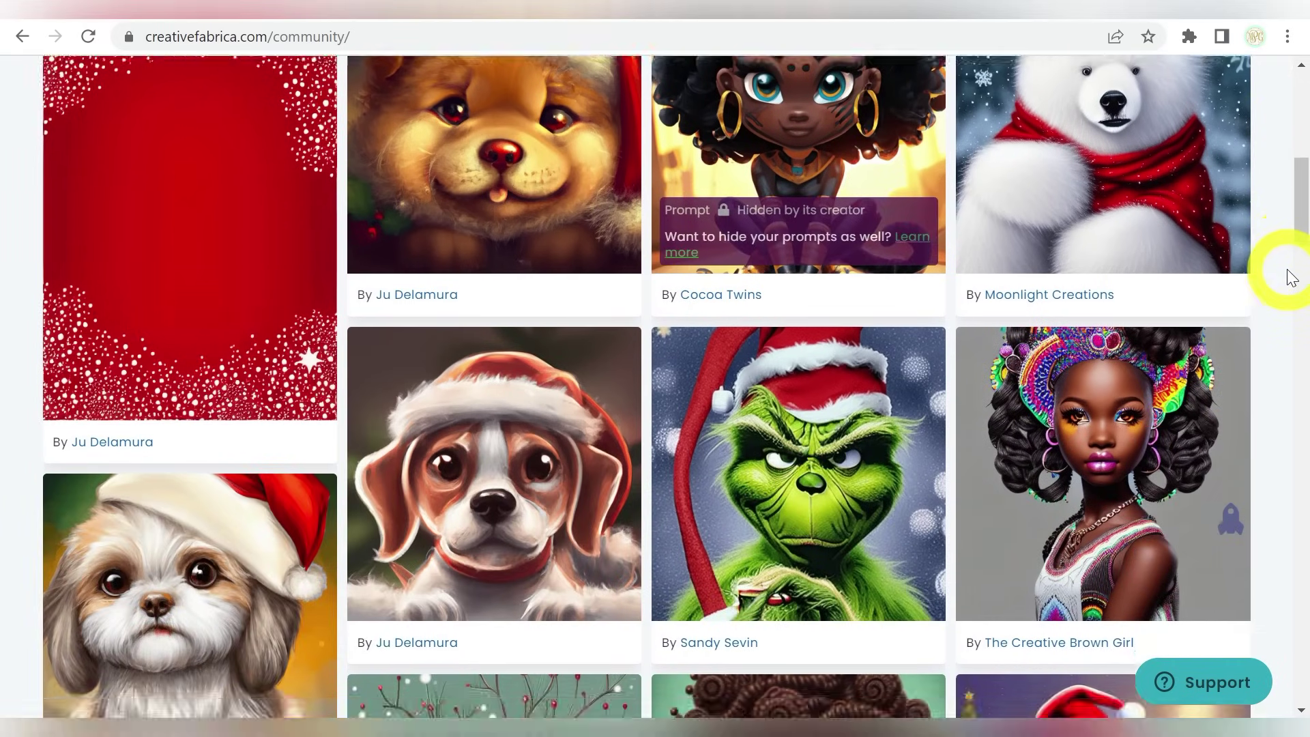
{"action": "scroll", "coordinate": [1291, 277], "scroll_direction": "up", "scroll_amount": 2}
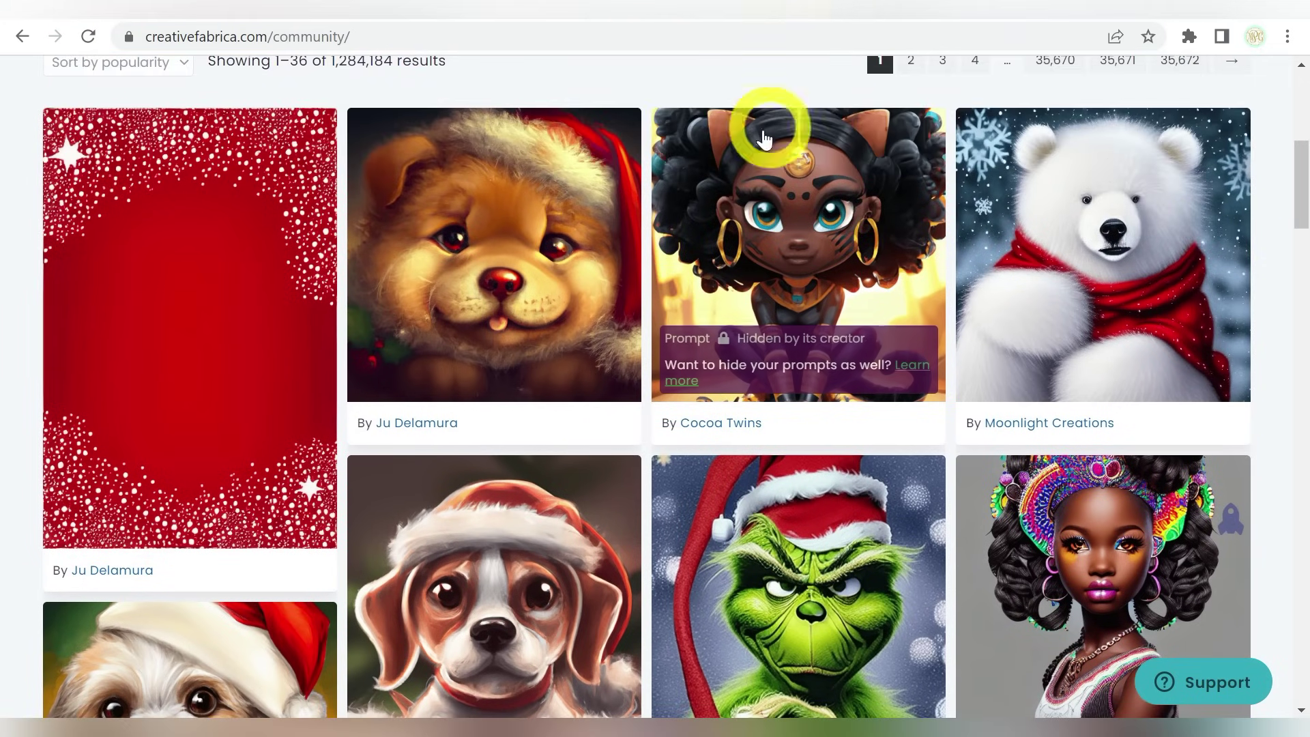
{"action": "scroll", "coordinate": [1116, 524], "scroll_direction": "down", "scroll_amount": 7}
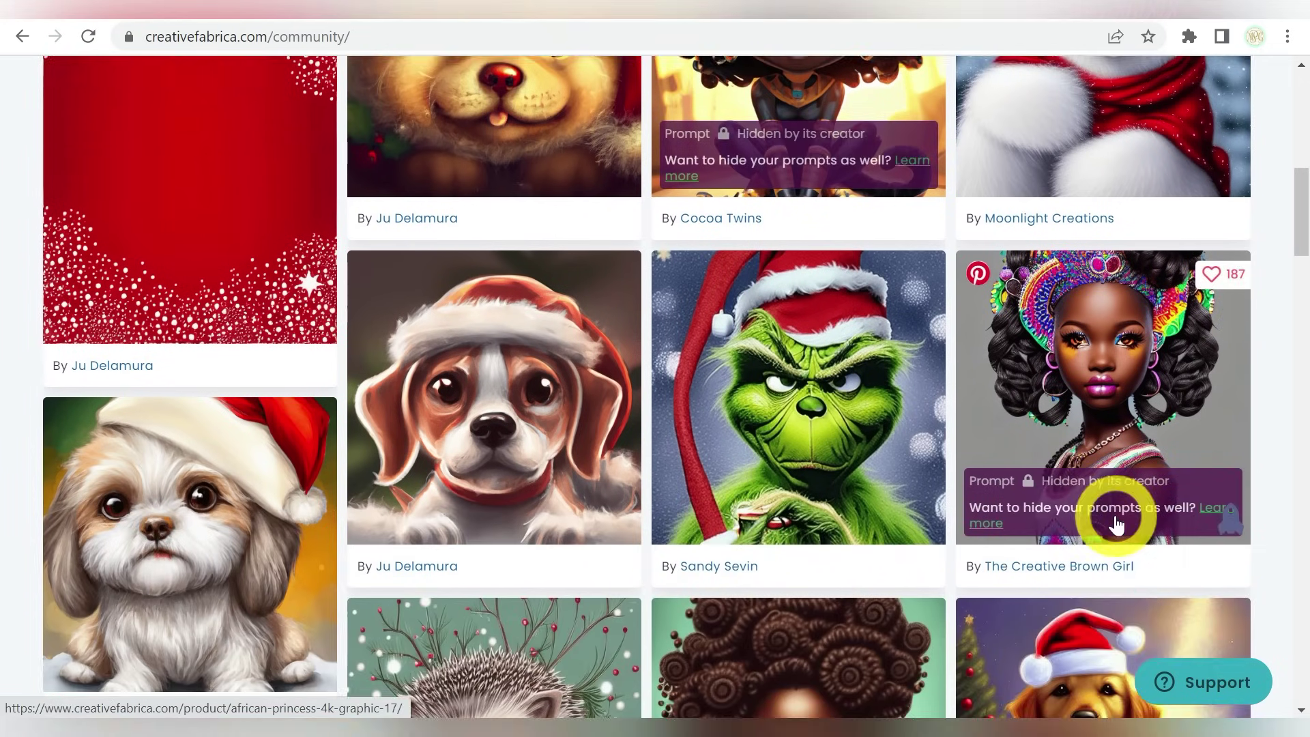
{"action": "scroll", "coordinate": [1117, 524], "scroll_direction": "down", "scroll_amount": 7}
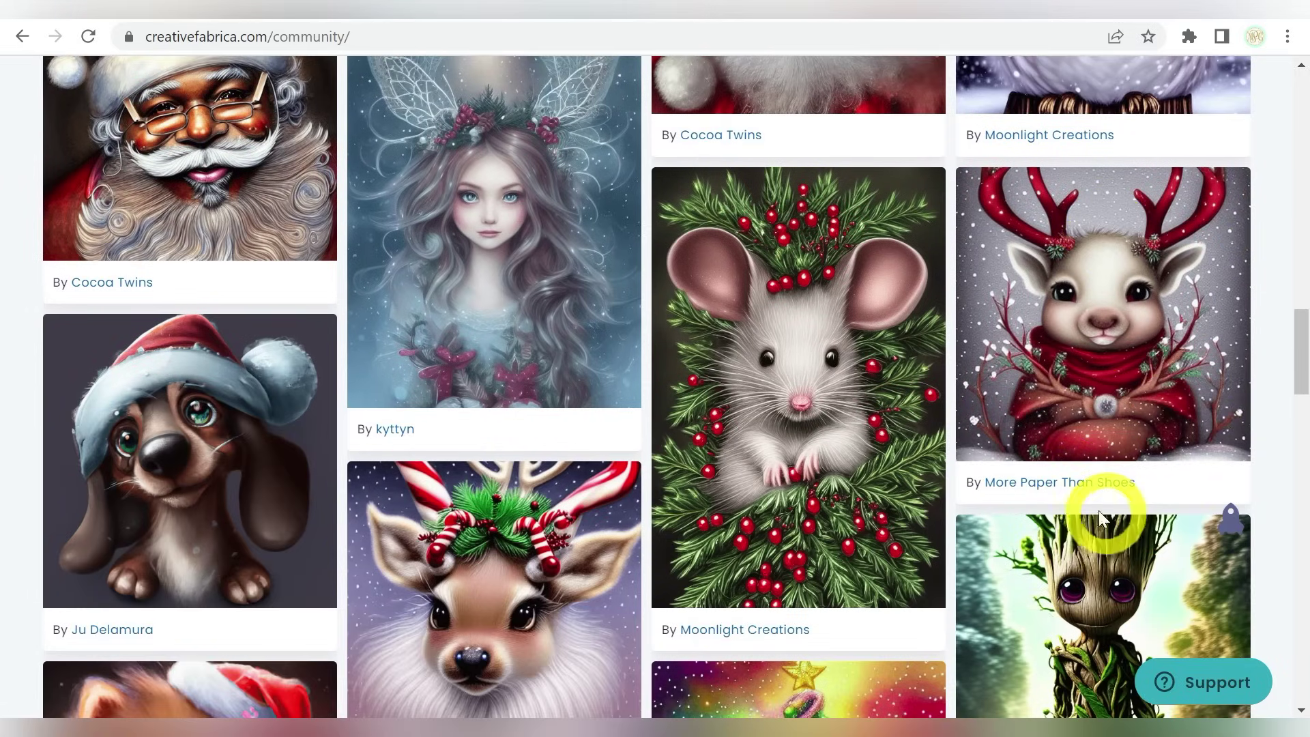
{"action": "scroll", "coordinate": [520, 321], "scroll_direction": "up", "scroll_amount": 5}
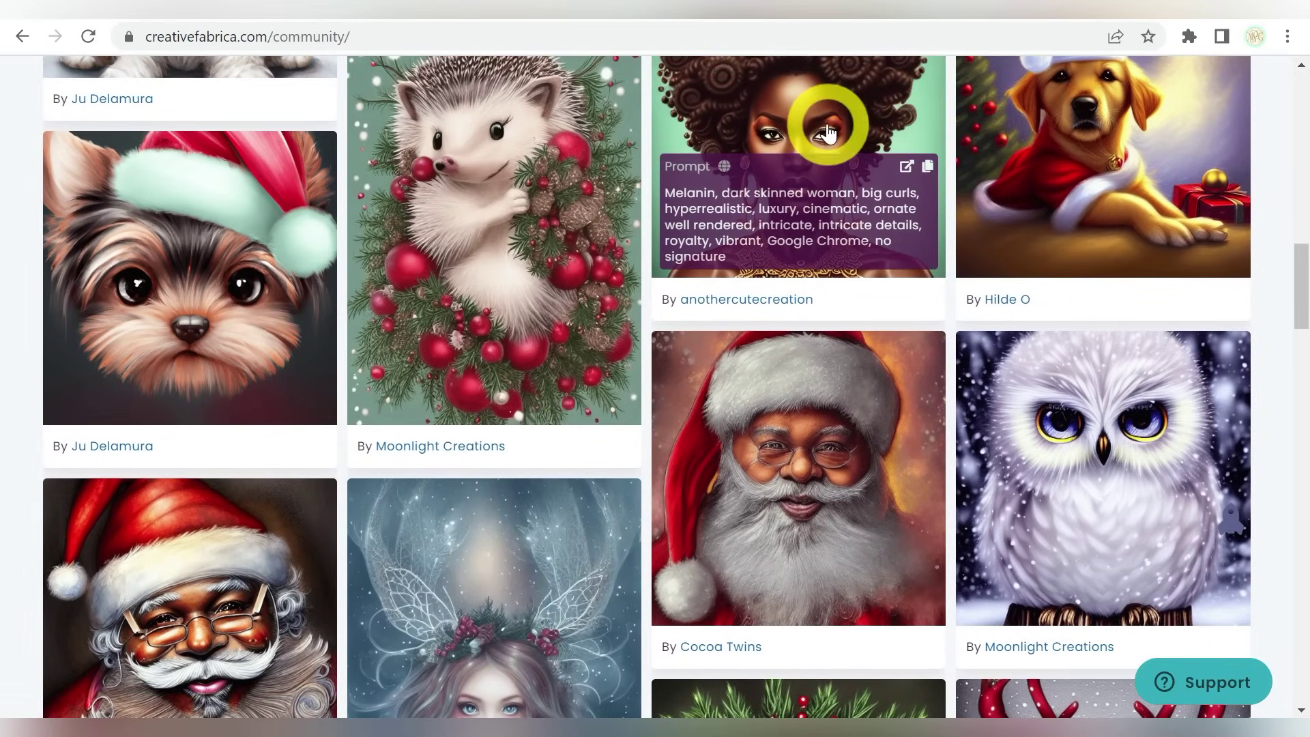
{"action": "scroll", "coordinate": [822, 123], "scroll_direction": "up", "scroll_amount": 1}
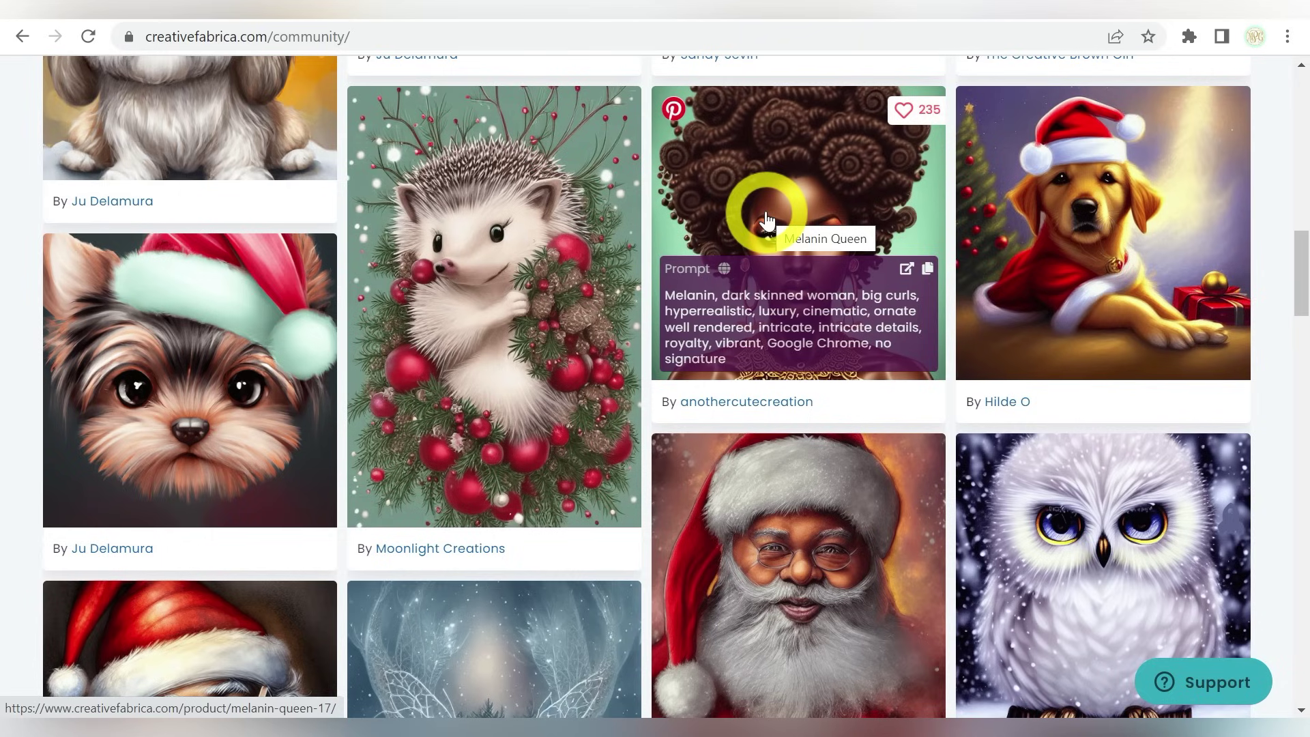
{"action": "scroll", "coordinate": [766, 217], "scroll_direction": "down", "scroll_amount": 15}
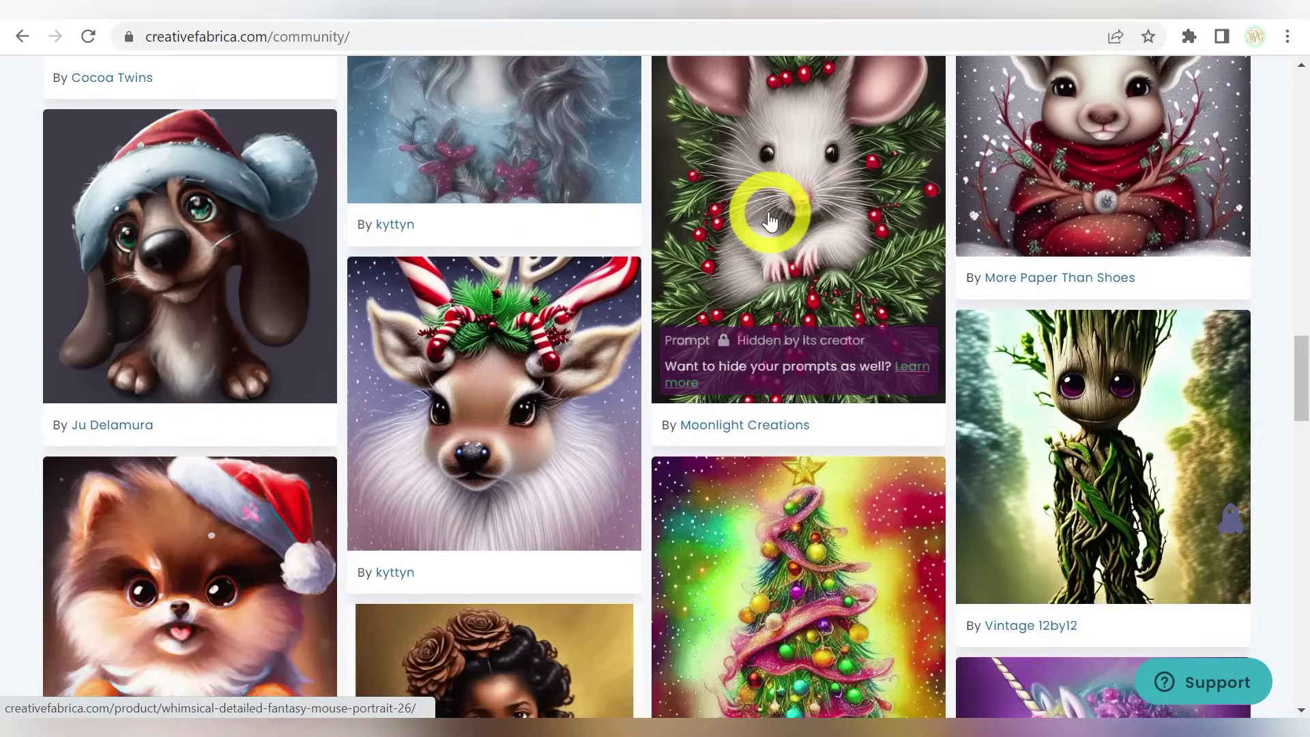
{"action": "scroll", "coordinate": [768, 217], "scroll_direction": "down", "scroll_amount": 10}
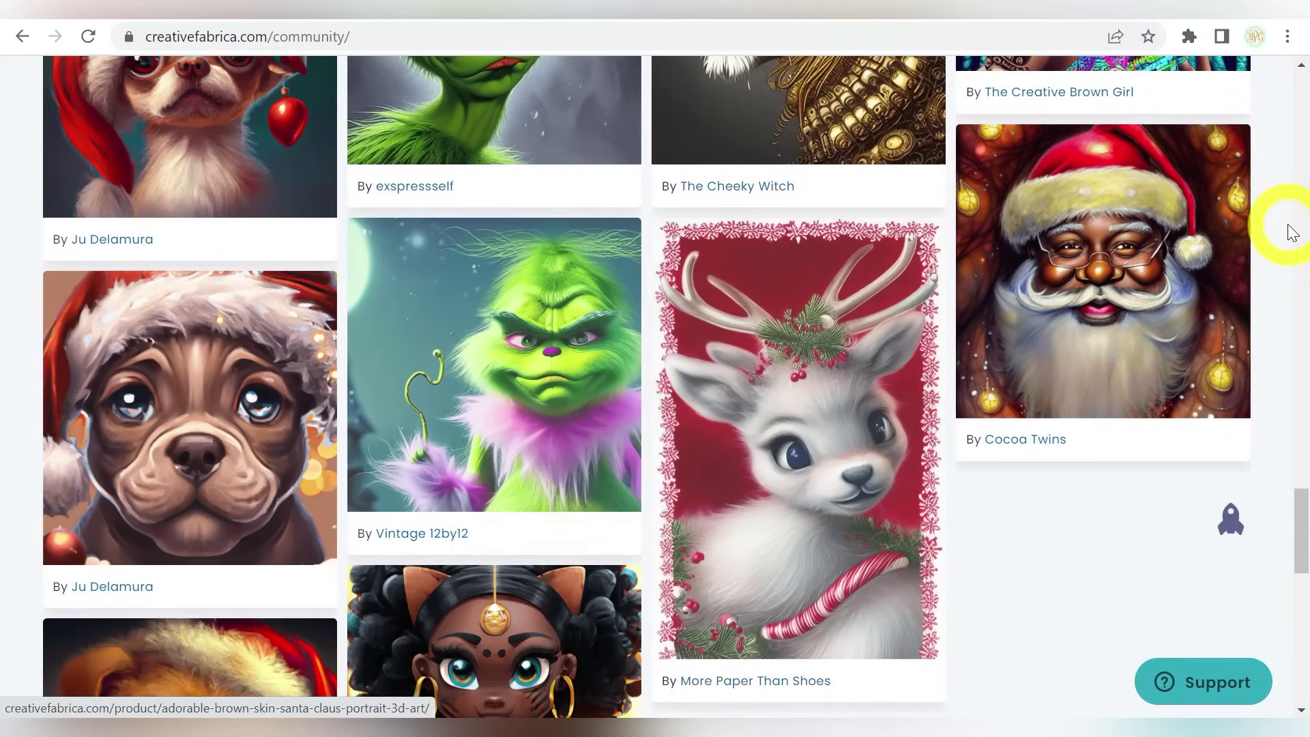
{"action": "scroll", "coordinate": [1291, 235], "scroll_direction": "down", "scroll_amount": 7}
{"action": "scroll", "coordinate": [1292, 235], "scroll_direction": "up", "scroll_amount": 8}
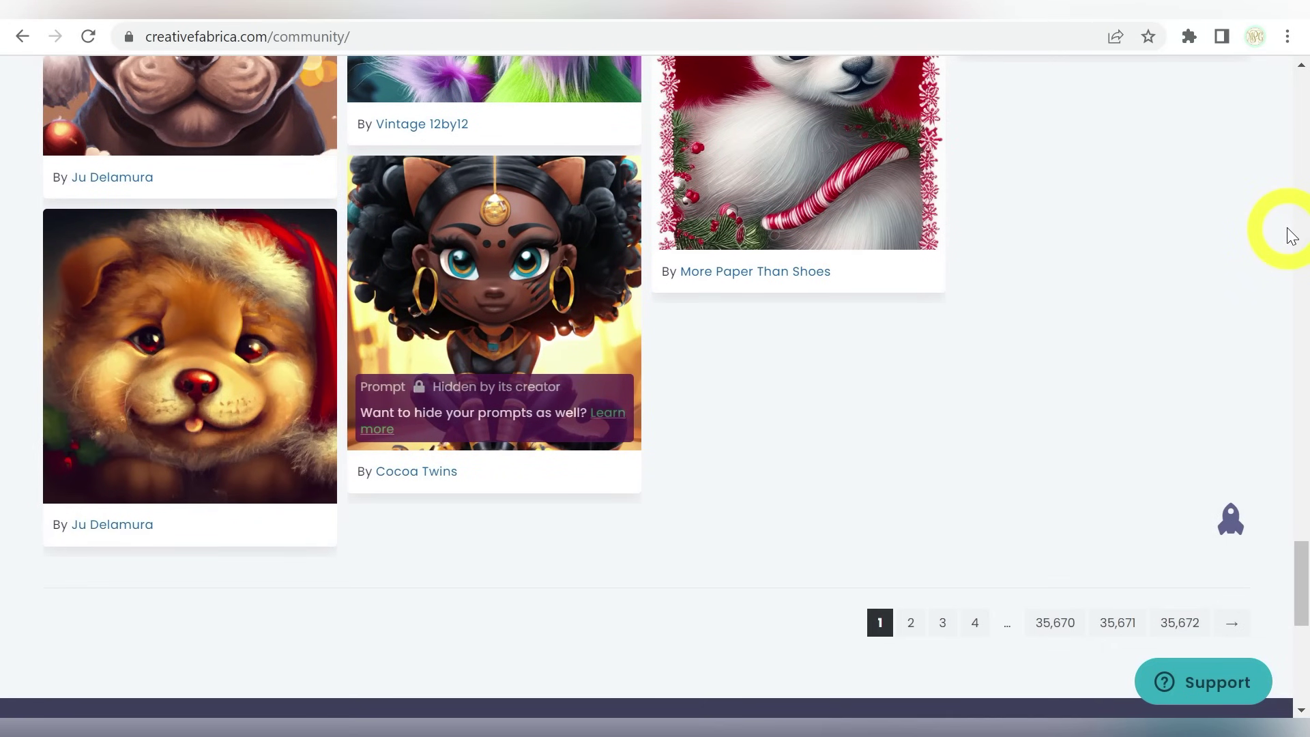
{"action": "scroll", "coordinate": [1291, 236], "scroll_direction": "up", "scroll_amount": 20}
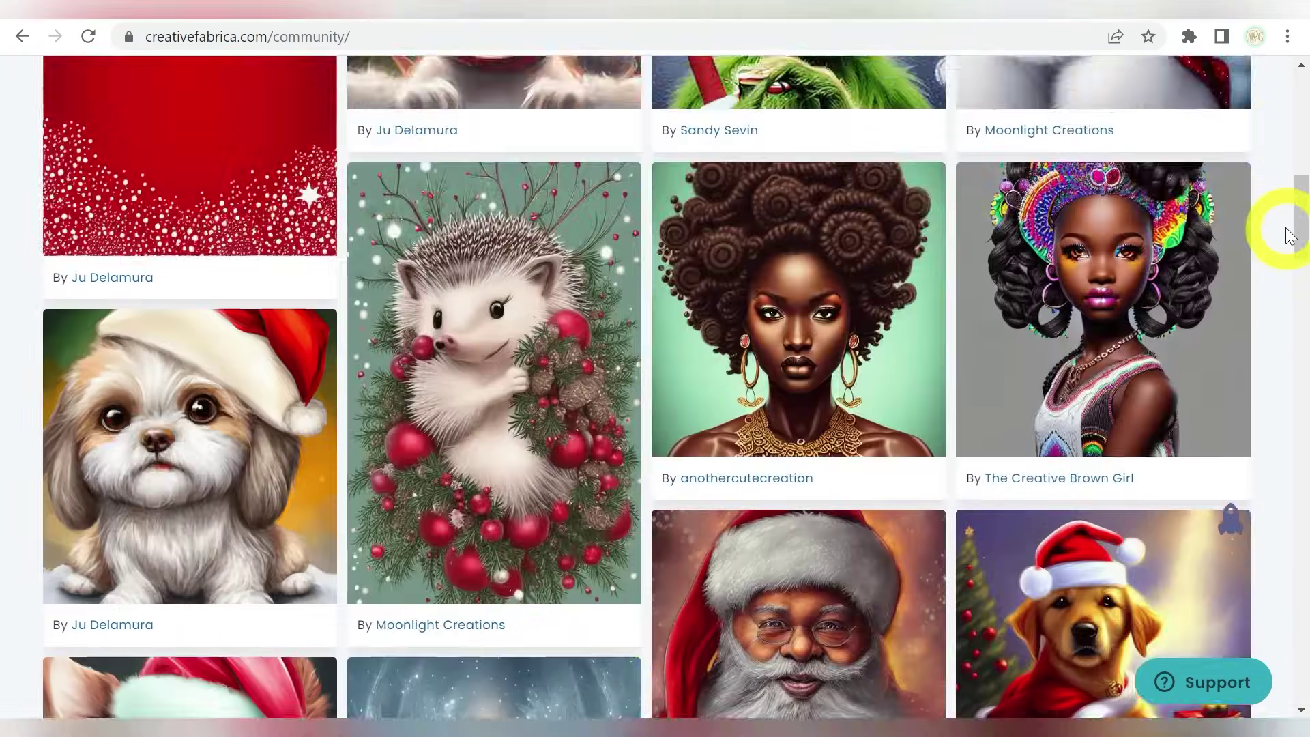
{"action": "scroll", "coordinate": [1290, 236], "scroll_direction": "up", "scroll_amount": 5}
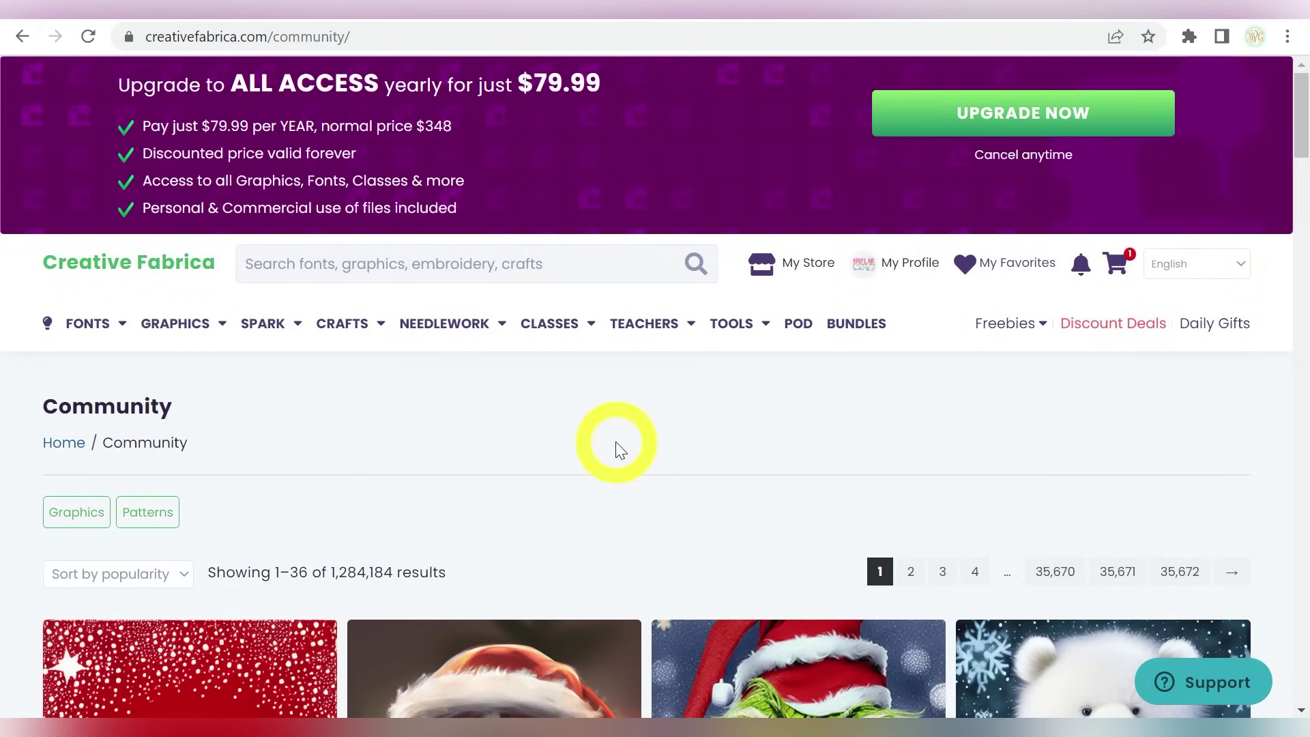
Step: Open the Community page for searching Spark creations
{"action": "mouse_move", "coordinate": [268, 331]}
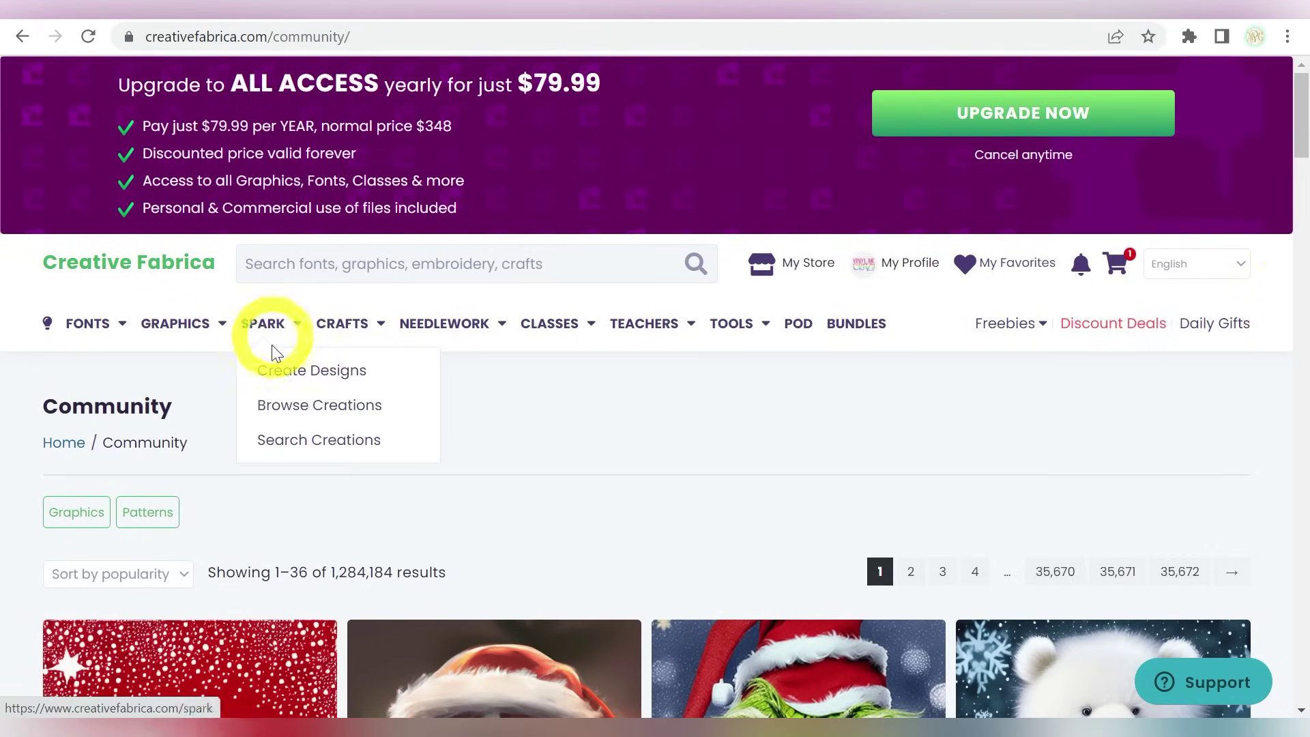
{"action": "left_click", "coordinate": [281, 442]}
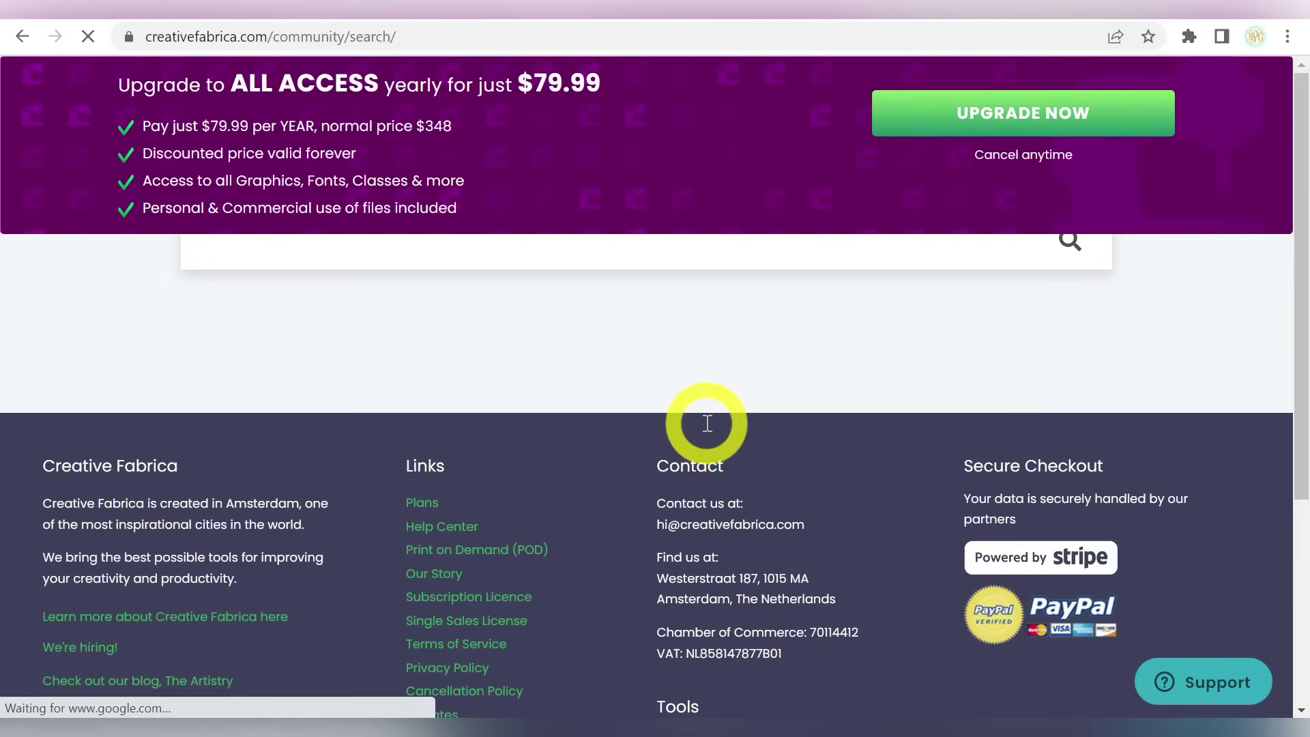
{"action": "scroll", "coordinate": [688, 411], "scroll_direction": "down", "scroll_amount": 6}
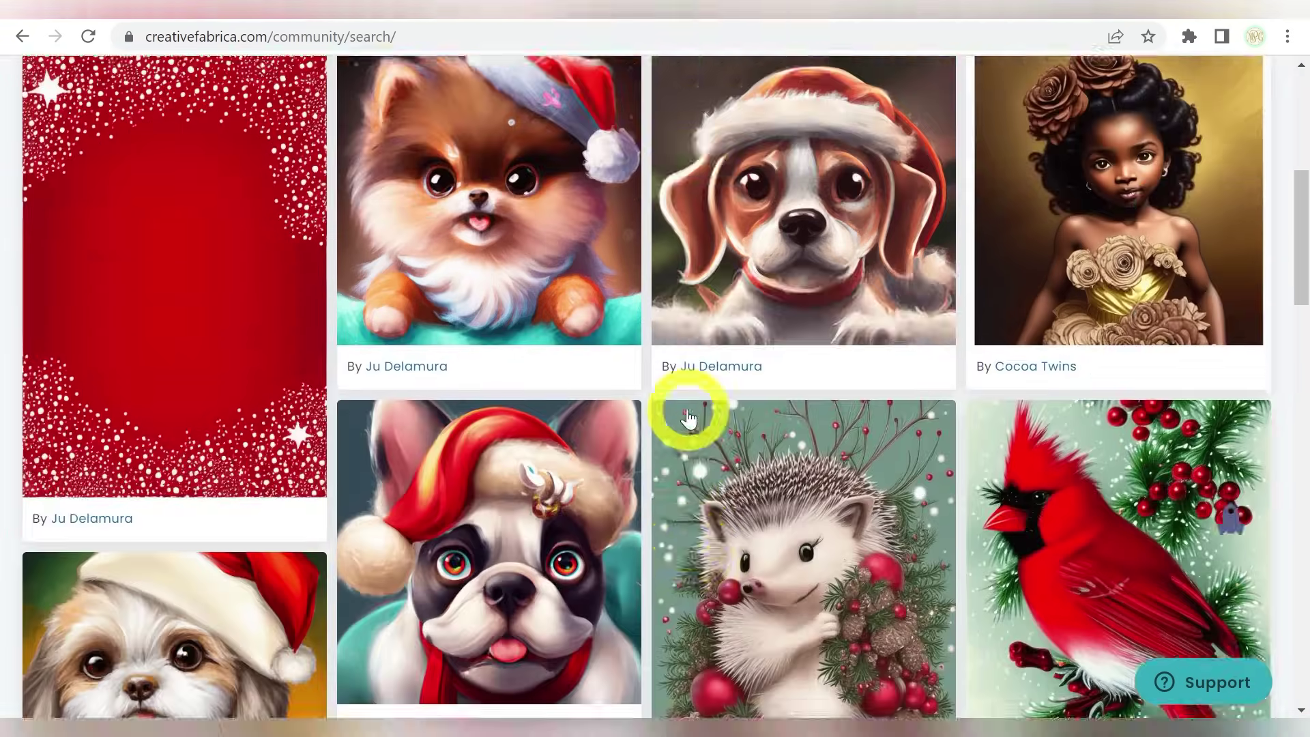
{"action": "scroll", "coordinate": [655, 413], "scroll_direction": "up", "scroll_amount": 6}
Step: Search the community creations for 'beach' and open the first watercolor beach image
{"action": "left_click", "coordinate": [585, 421]}
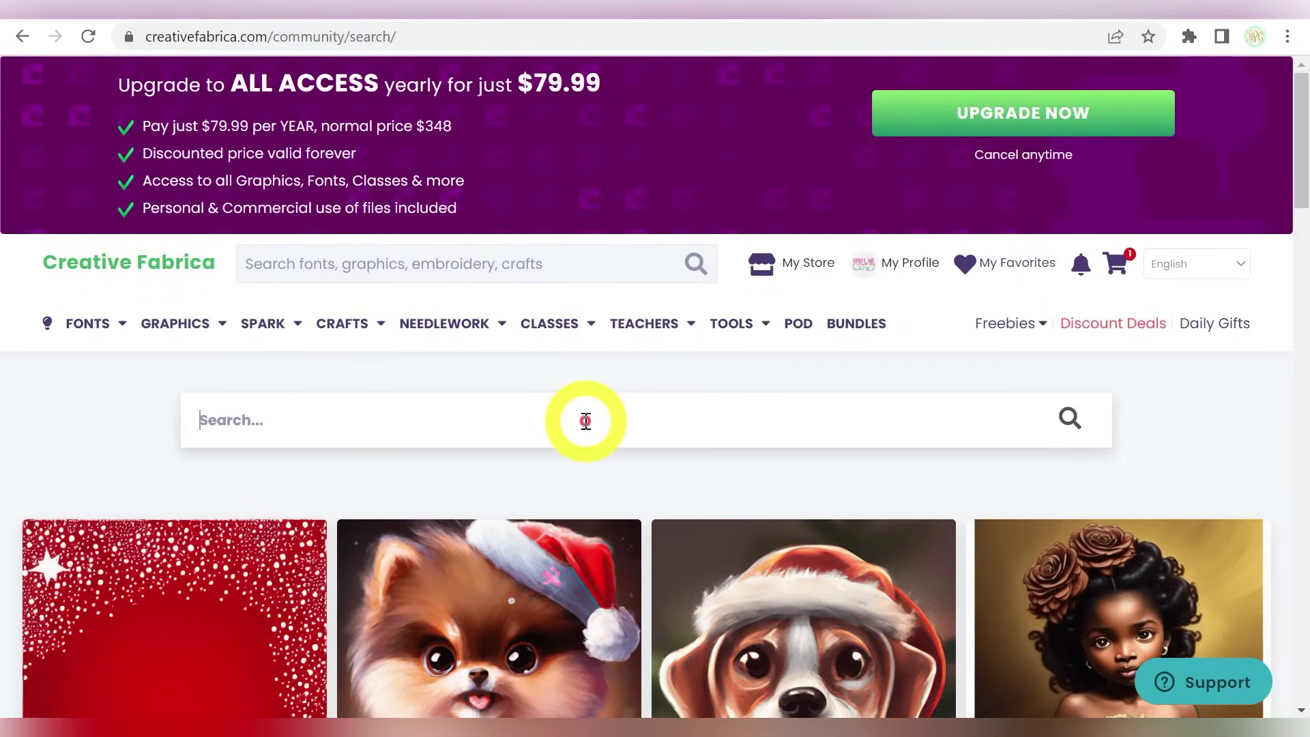
{"action": "type", "text": "beach"}
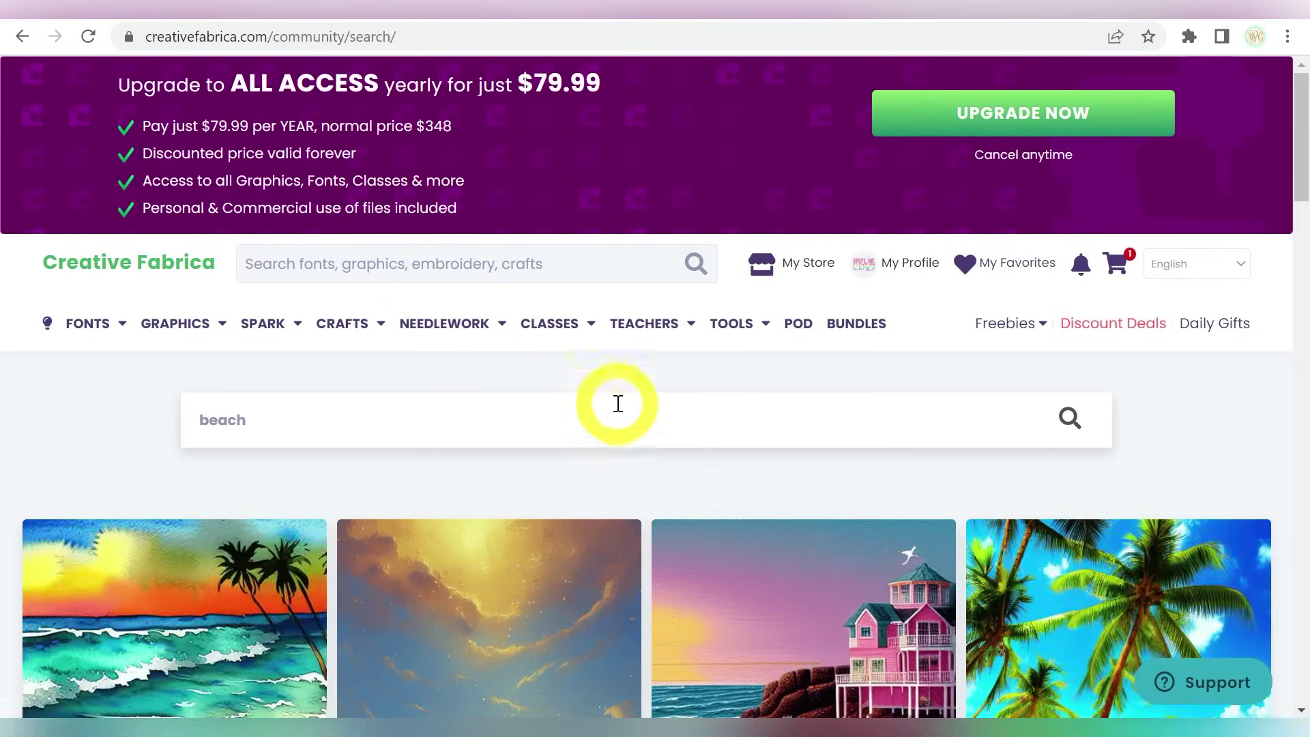
{"action": "scroll", "coordinate": [617, 404], "scroll_direction": "down", "scroll_amount": 5}
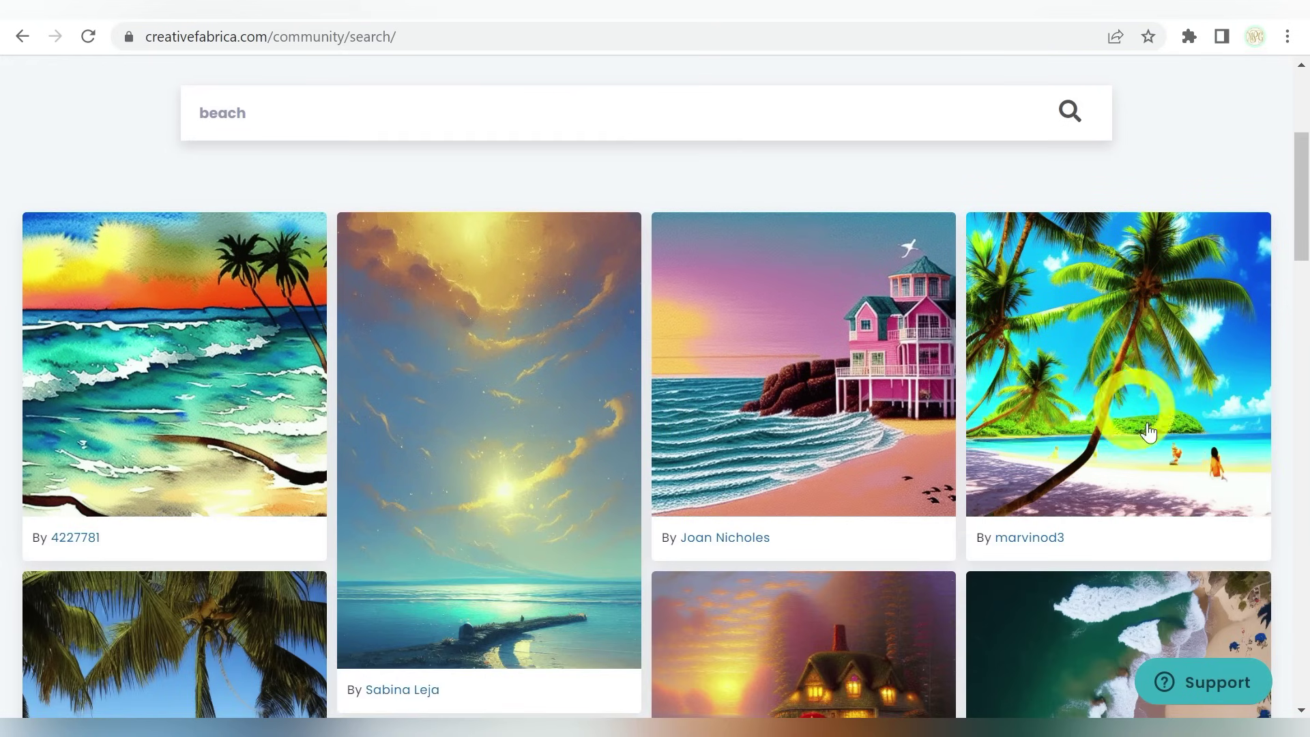
{"action": "scroll", "coordinate": [709, 607], "scroll_direction": "down", "scroll_amount": 15}
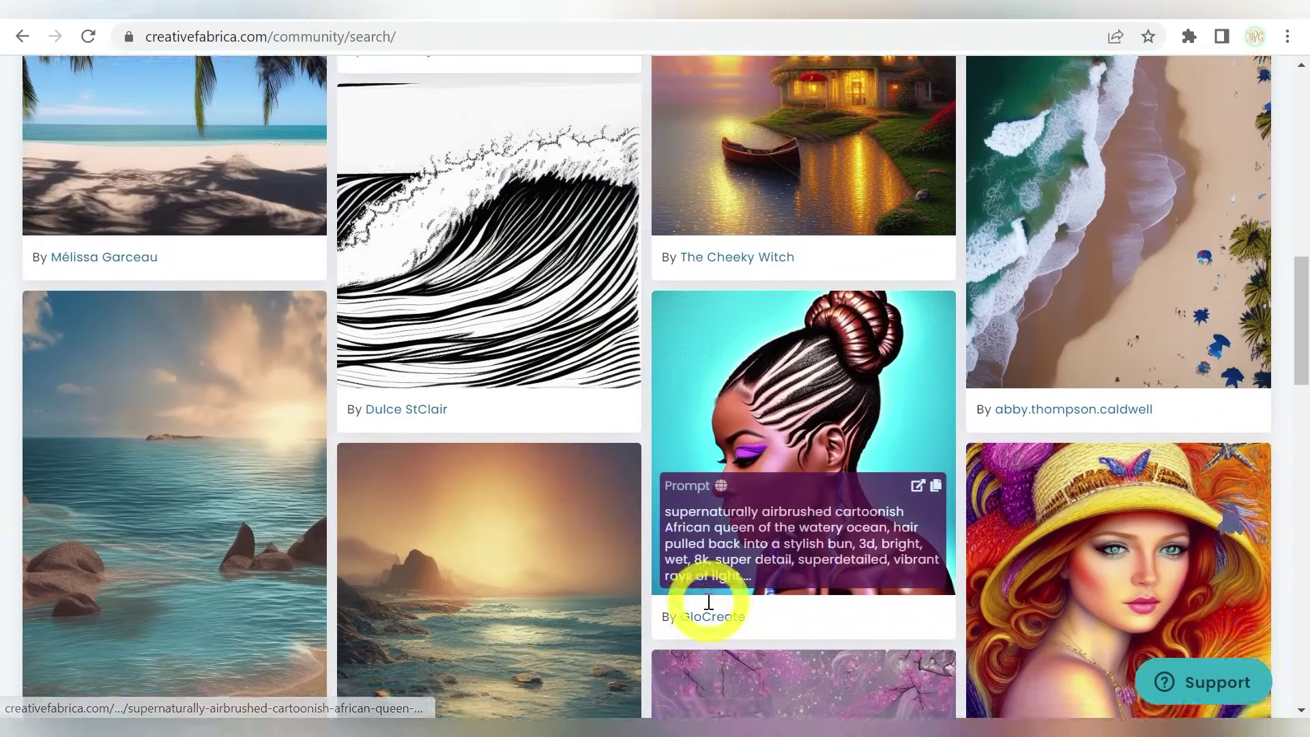
{"action": "scroll", "coordinate": [707, 599], "scroll_direction": "down", "scroll_amount": 4}
{"action": "scroll", "coordinate": [696, 598], "scroll_direction": "up", "scroll_amount": 20}
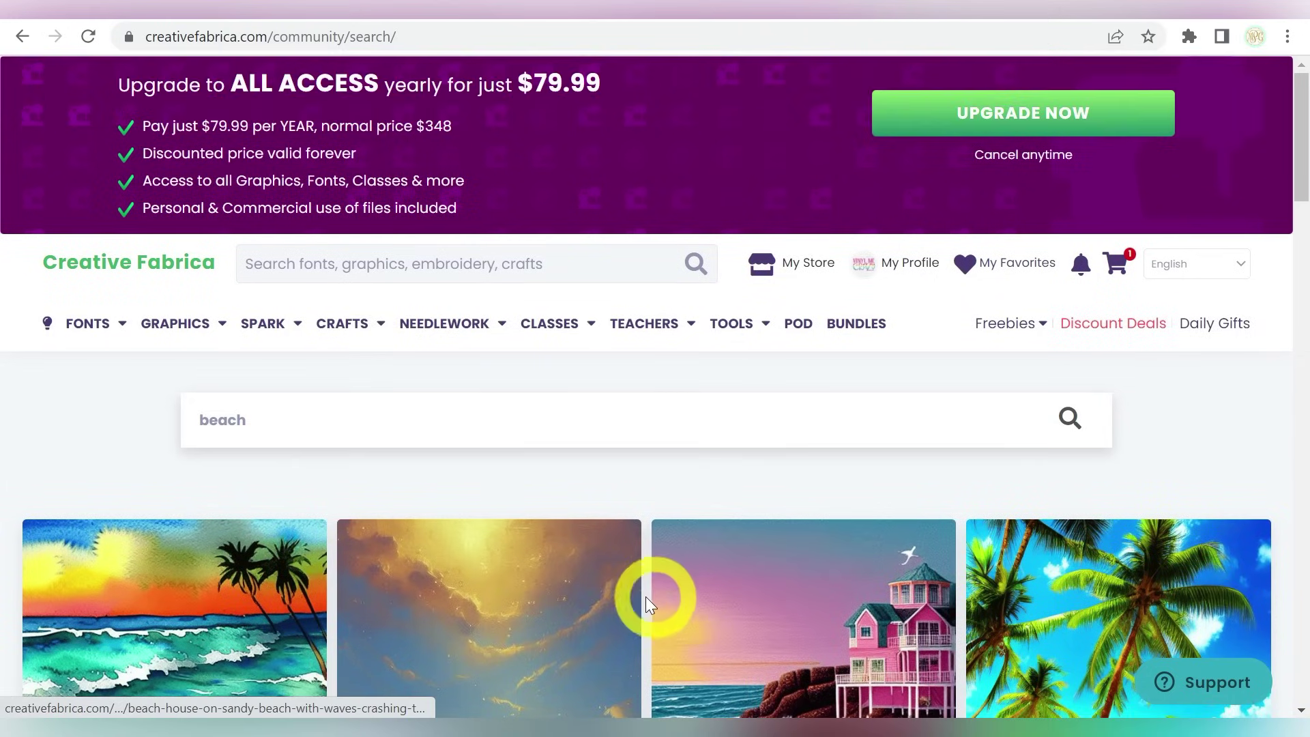
{"action": "scroll", "coordinate": [646, 596], "scroll_direction": "down", "scroll_amount": 3}
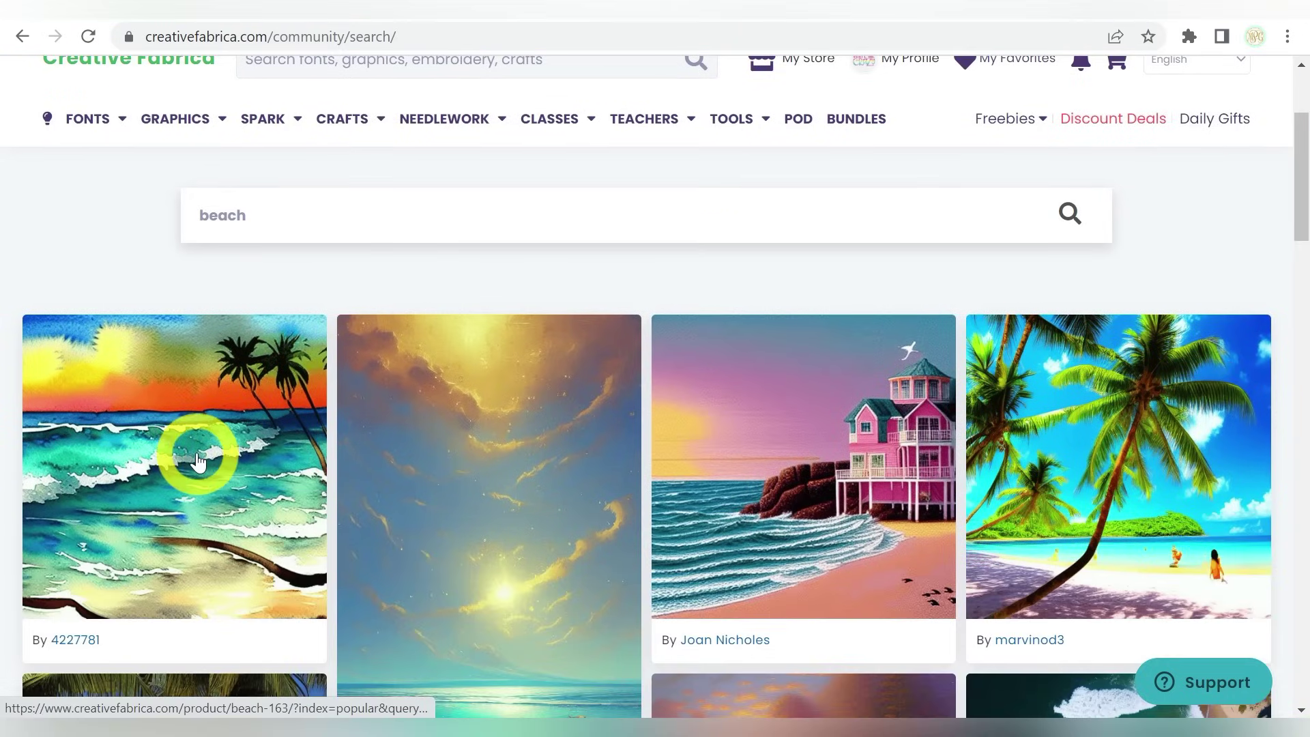
{"action": "left_click", "coordinate": [139, 476]}
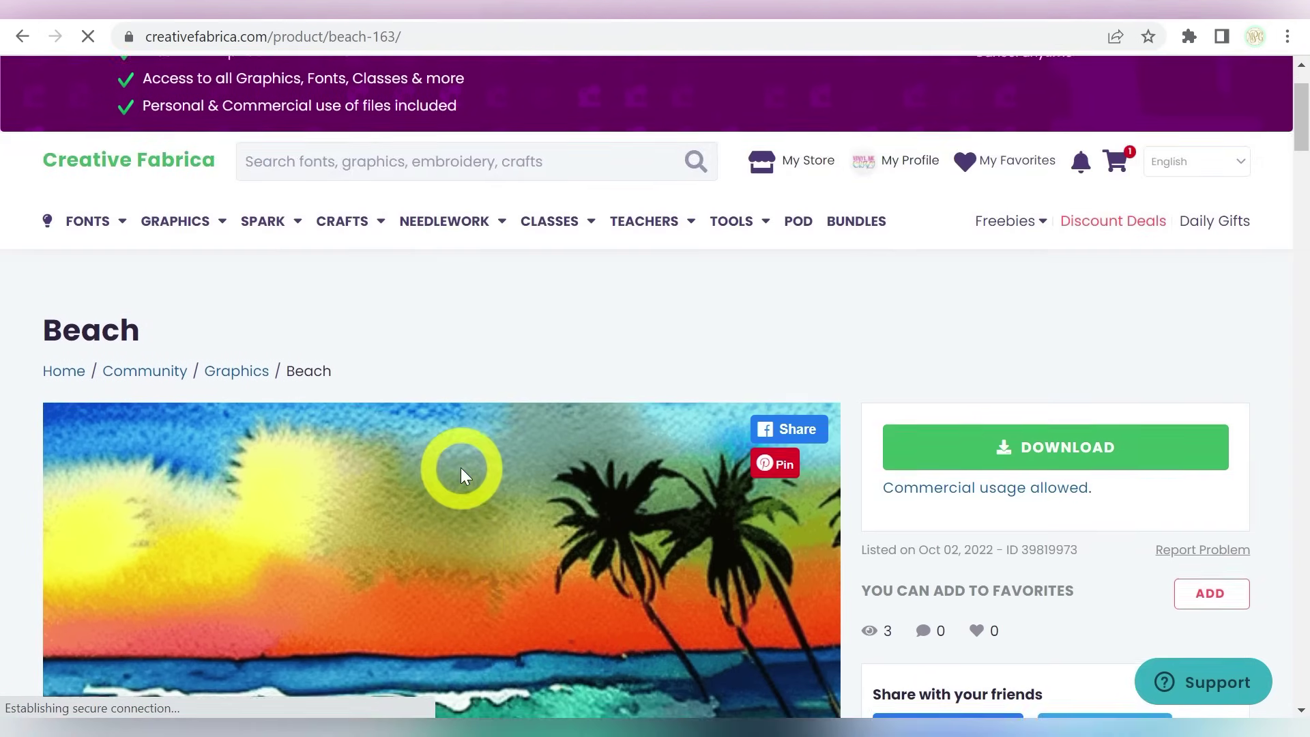
Step: Scroll the Beach page down to its 'Watercolor beach' prompt and back to the top
{"action": "scroll", "coordinate": [460, 471], "scroll_direction": "down", "scroll_amount": 5}
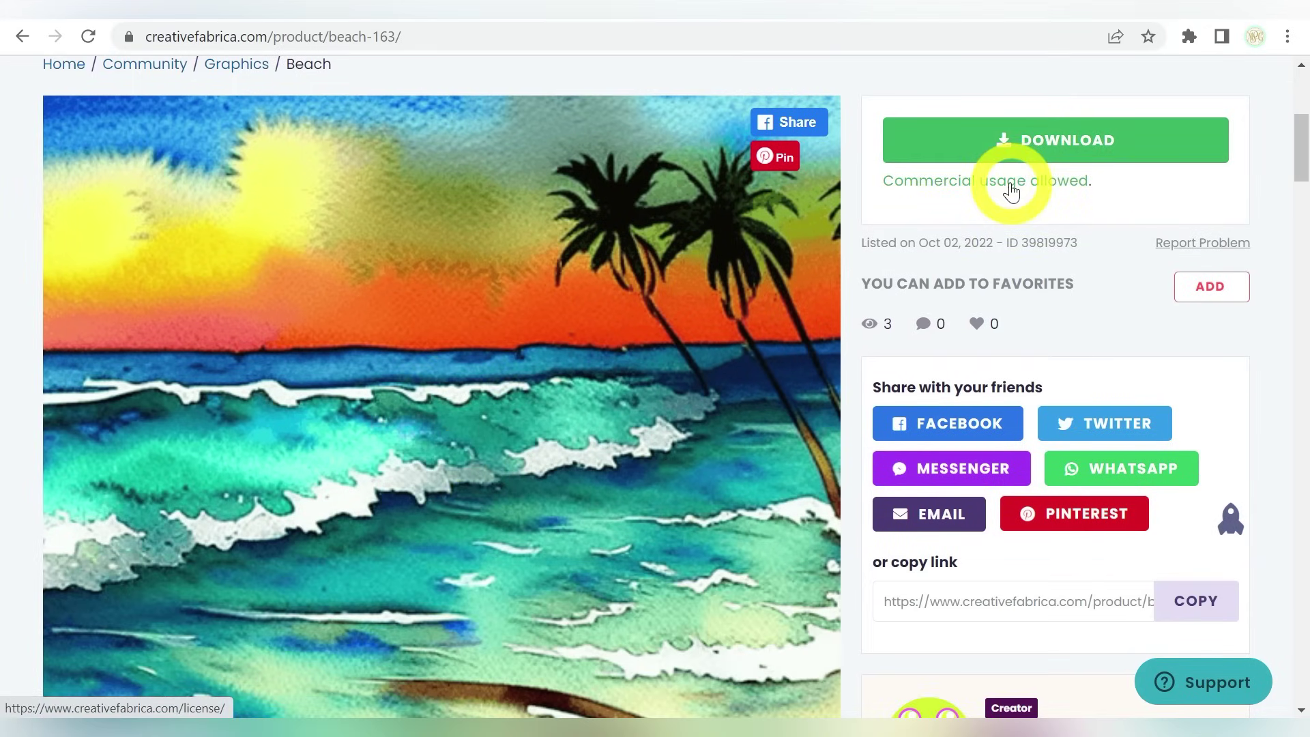
{"action": "scroll", "coordinate": [595, 372], "scroll_direction": "down", "scroll_amount": 9}
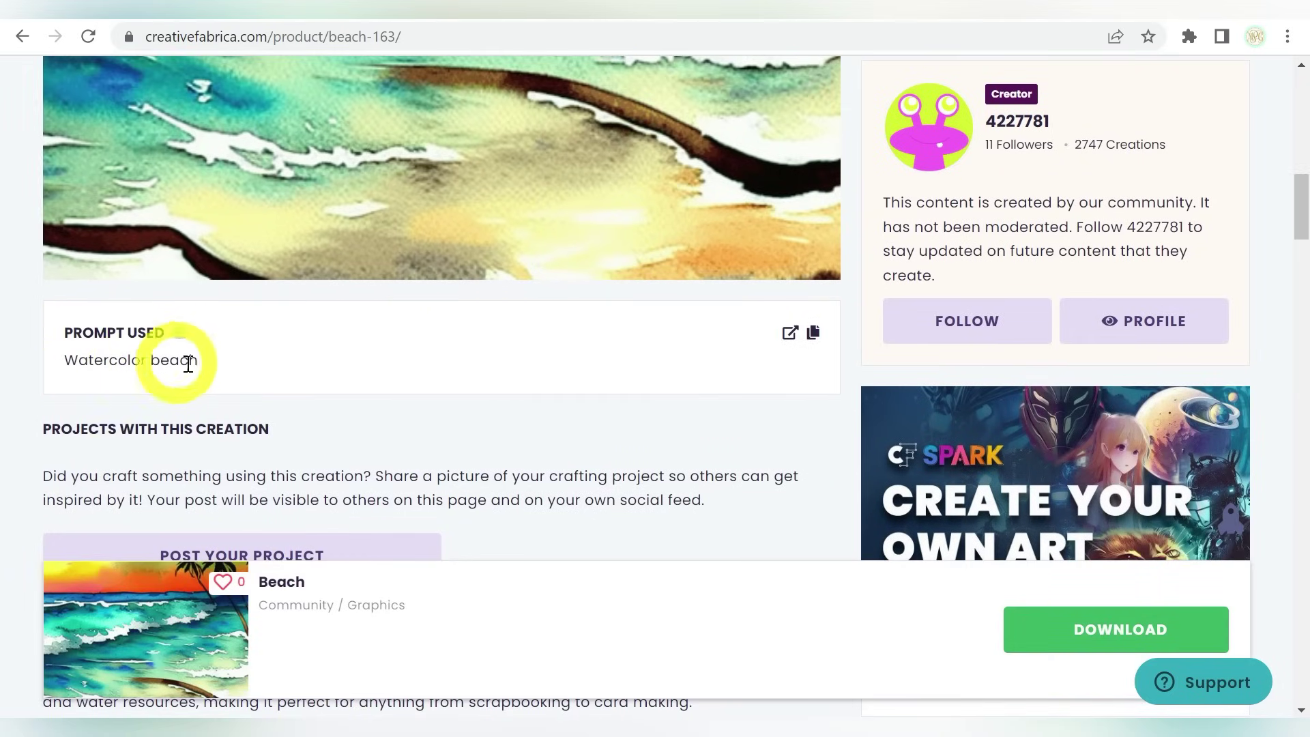
{"action": "scroll", "coordinate": [569, 517], "scroll_direction": "up", "scroll_amount": 2}
{"action": "scroll", "coordinate": [569, 519], "scroll_direction": "up", "scroll_amount": 7}
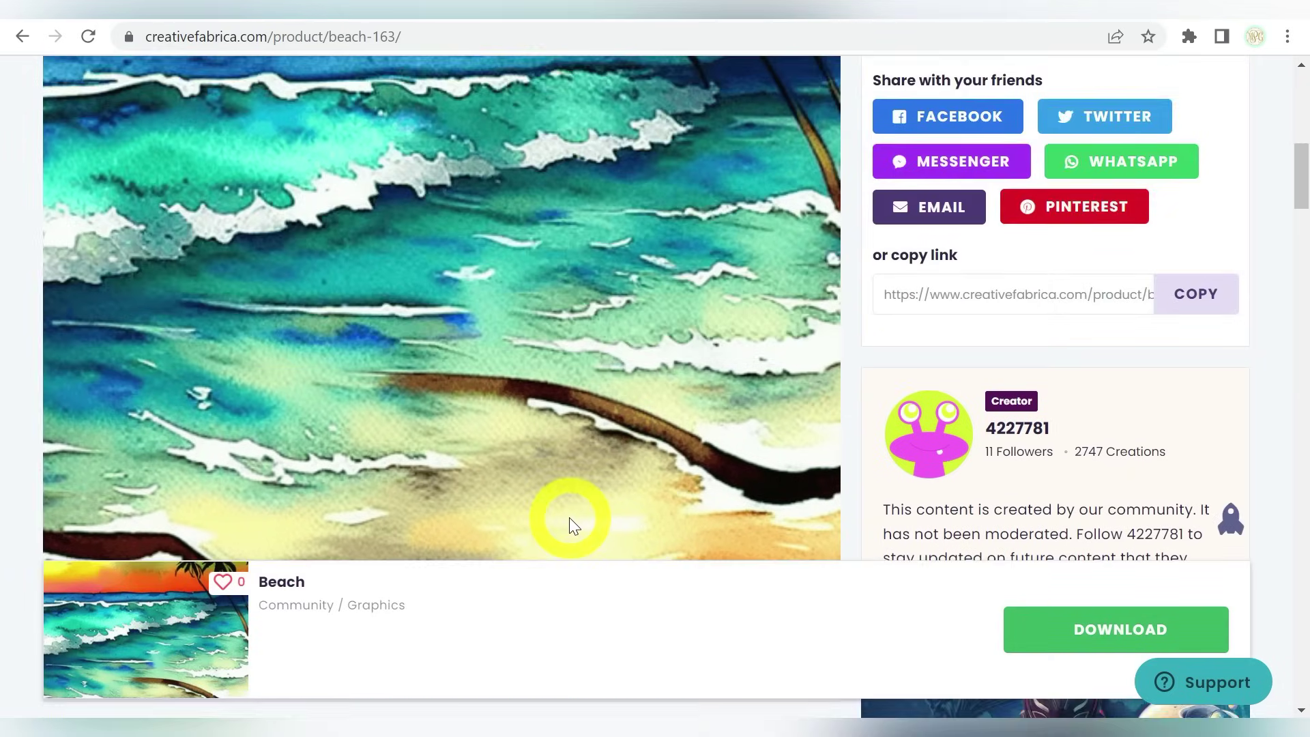
{"action": "scroll", "coordinate": [530, 486], "scroll_direction": "up", "scroll_amount": 6}
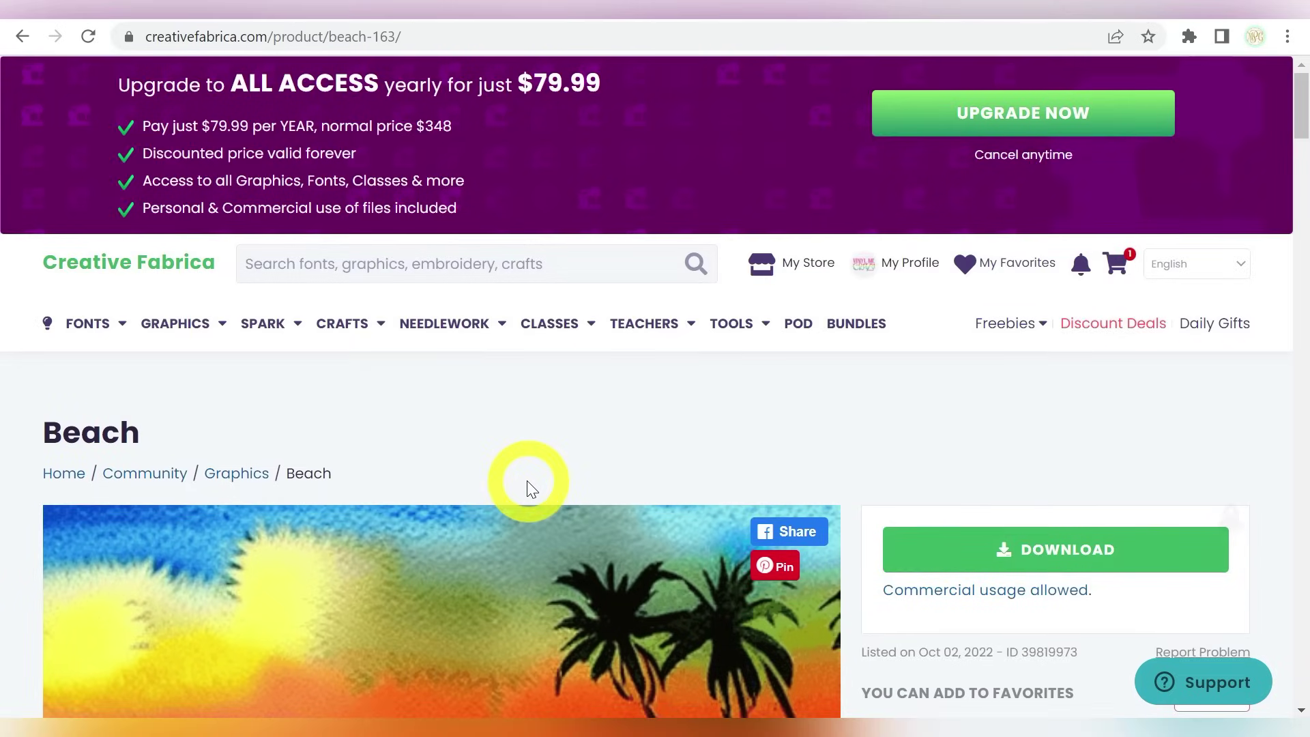
Step: Return to the Spark Create Designs page and scroll to the beach sunset prompt
{"action": "mouse_move", "coordinate": [272, 321]}
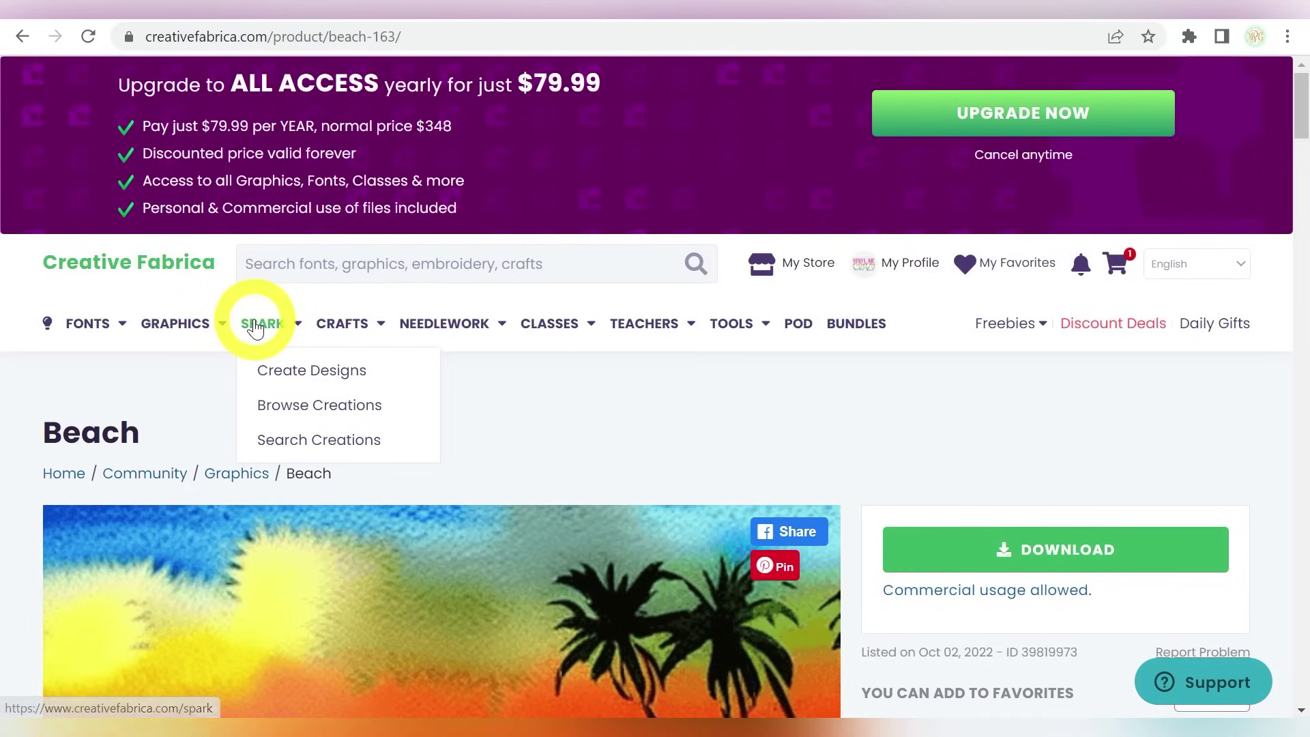
{"action": "left_click", "coordinate": [303, 389]}
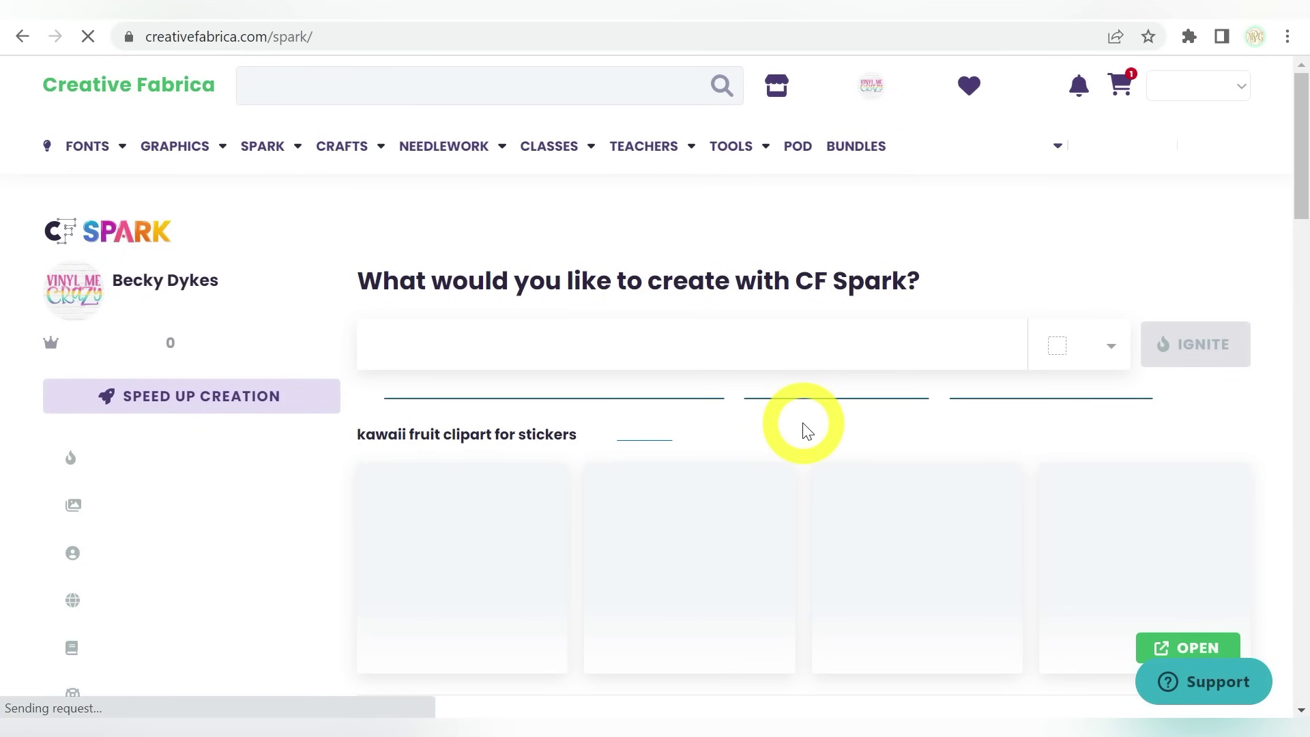
{"action": "scroll", "coordinate": [803, 424], "scroll_direction": "down", "scroll_amount": 20}
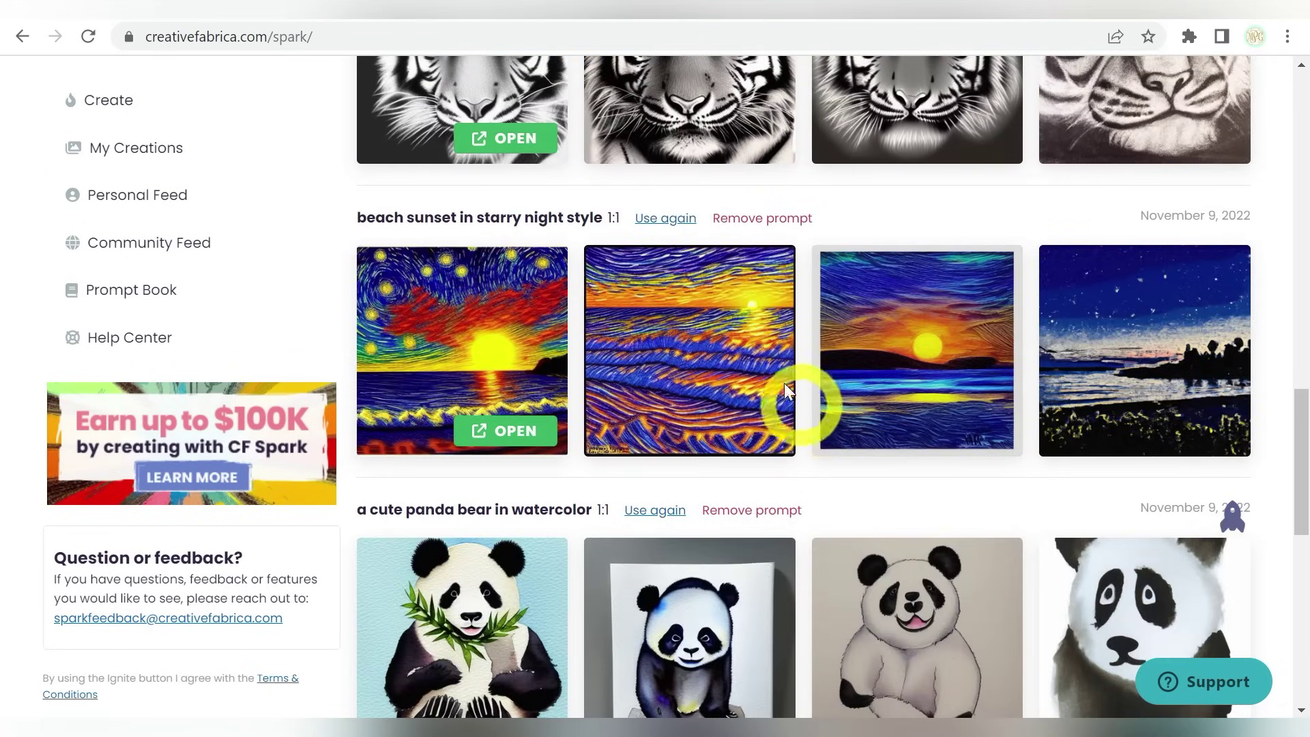
Step: Open the starry night beach creation in a new tab and view its prompt
{"action": "right_click", "coordinate": [501, 437]}
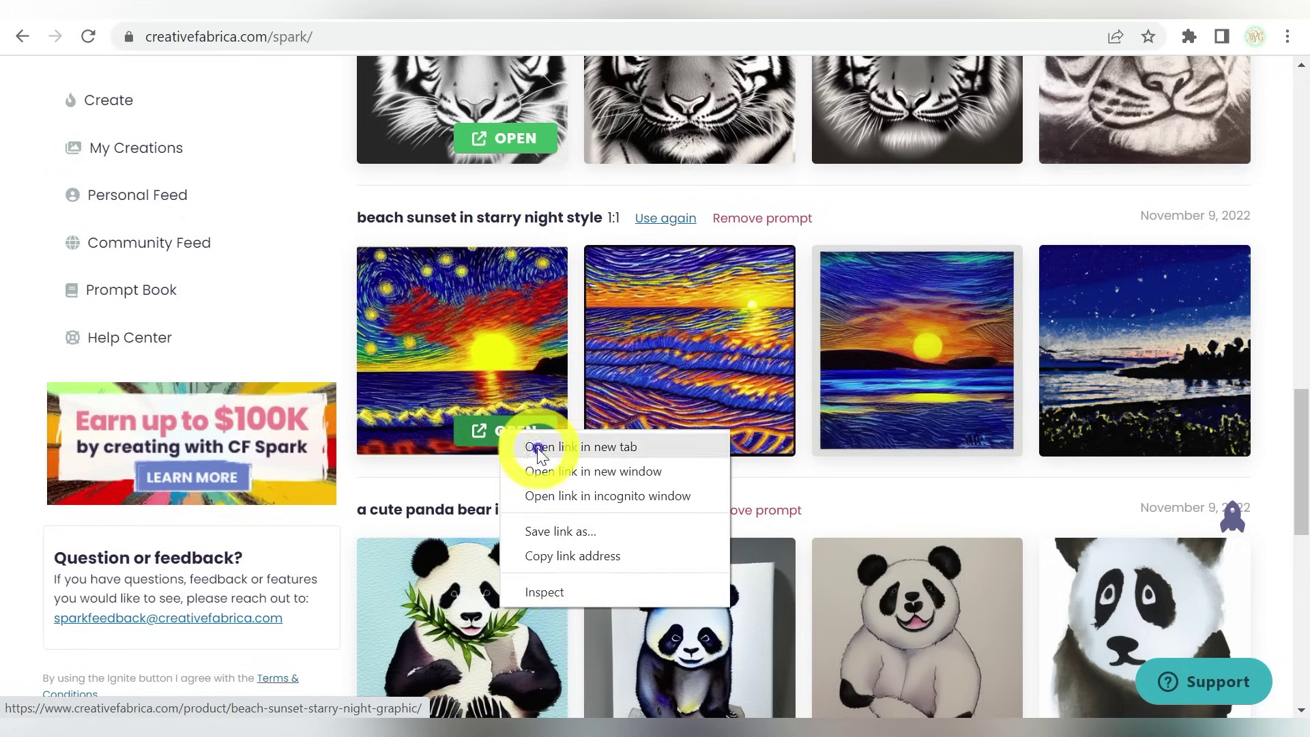
{"action": "left_click", "coordinate": [539, 447]}
{"action": "left_click", "coordinate": [532, 8]}
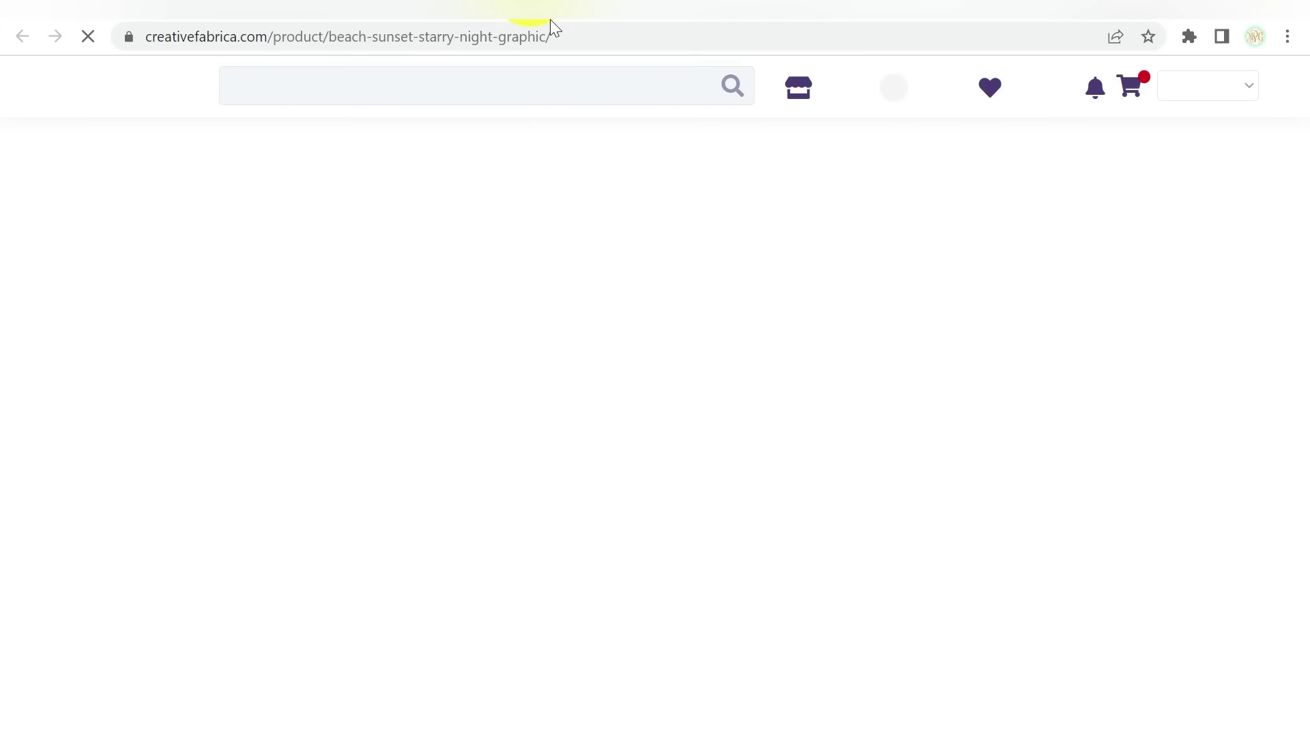
{"action": "scroll", "coordinate": [728, 416], "scroll_direction": "down", "scroll_amount": 5}
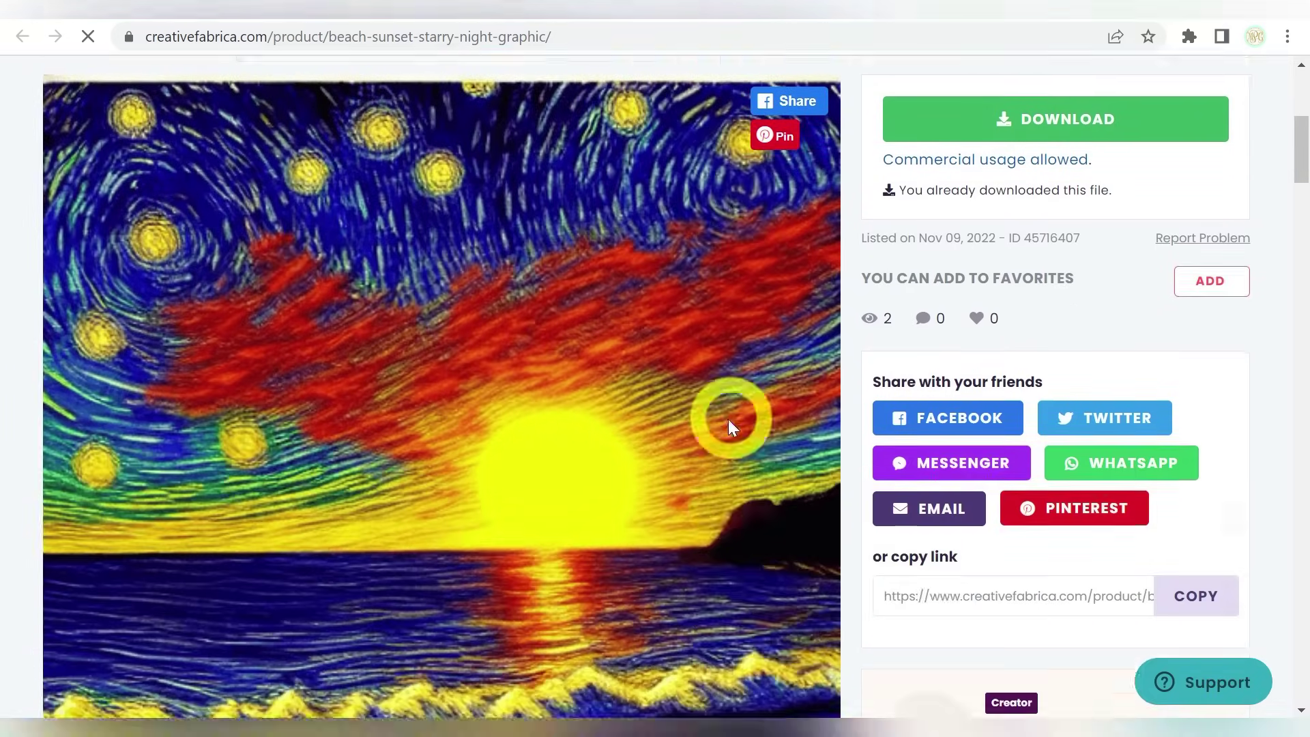
{"action": "scroll", "coordinate": [728, 415], "scroll_direction": "up", "scroll_amount": 4}
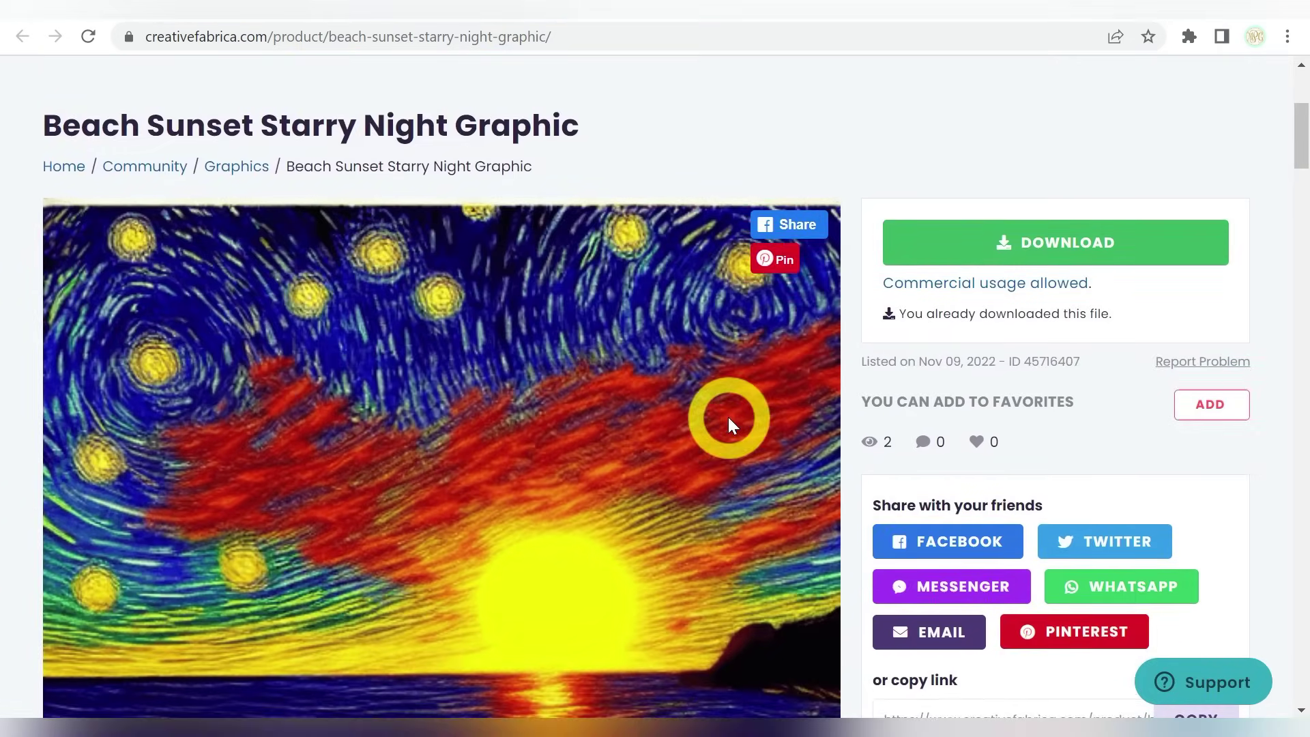
{"action": "scroll", "coordinate": [728, 419], "scroll_direction": "down", "scroll_amount": 9}
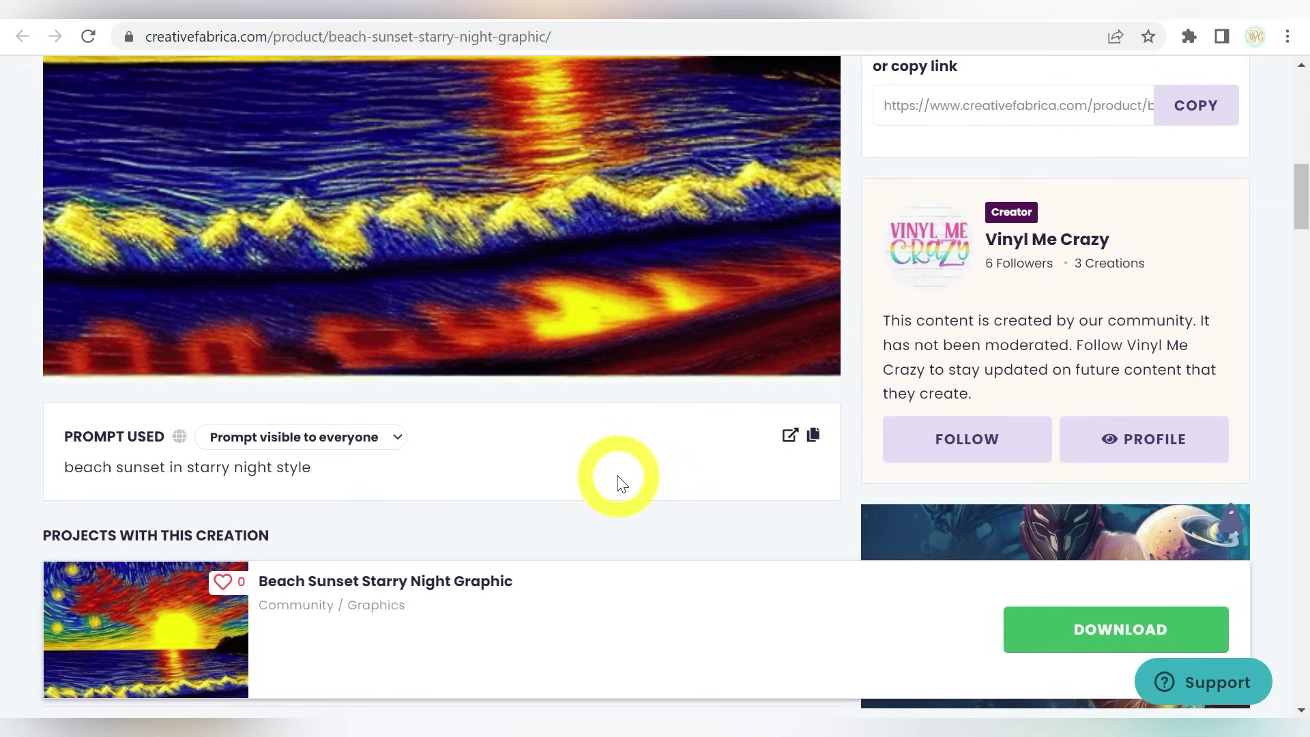
{"action": "scroll", "coordinate": [616, 475], "scroll_direction": "up", "scroll_amount": 15}
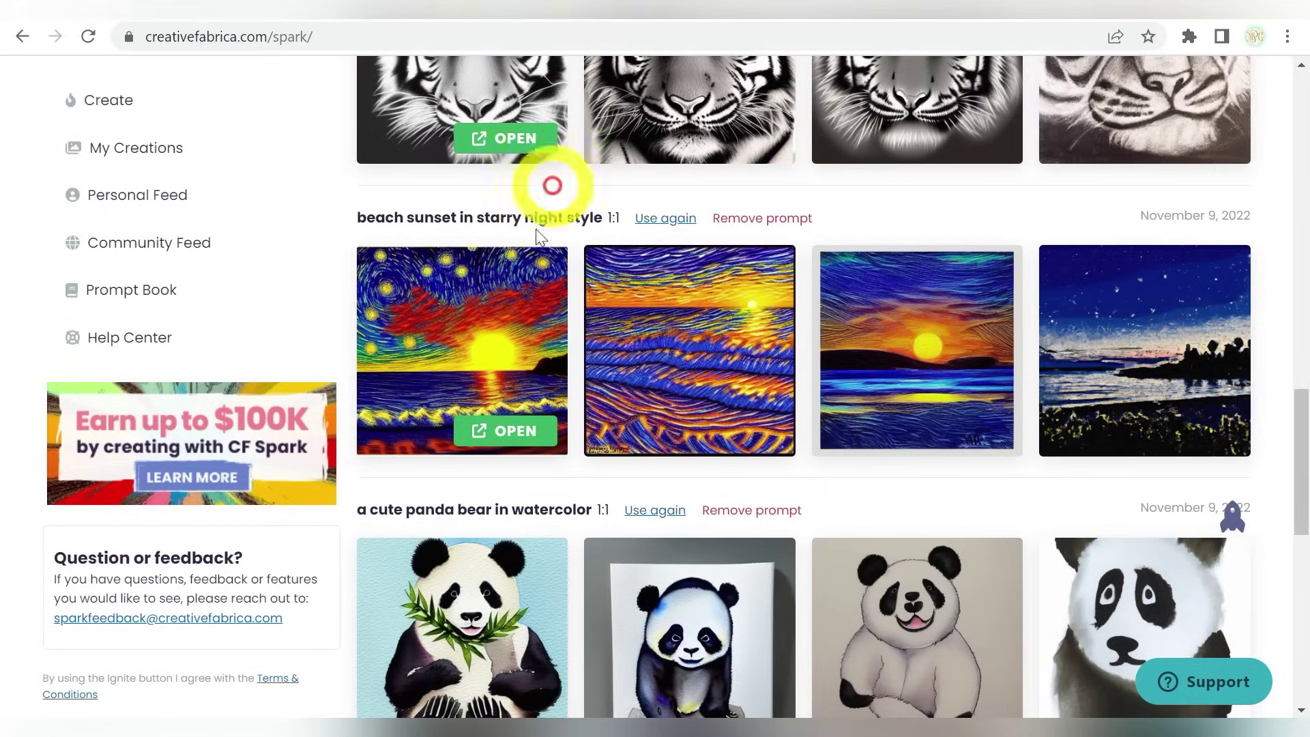
Step: Generate four images from the prompt 'mona lisa kitten blues'
{"action": "scroll", "coordinate": [567, 317], "scroll_direction": "up", "scroll_amount": 12}
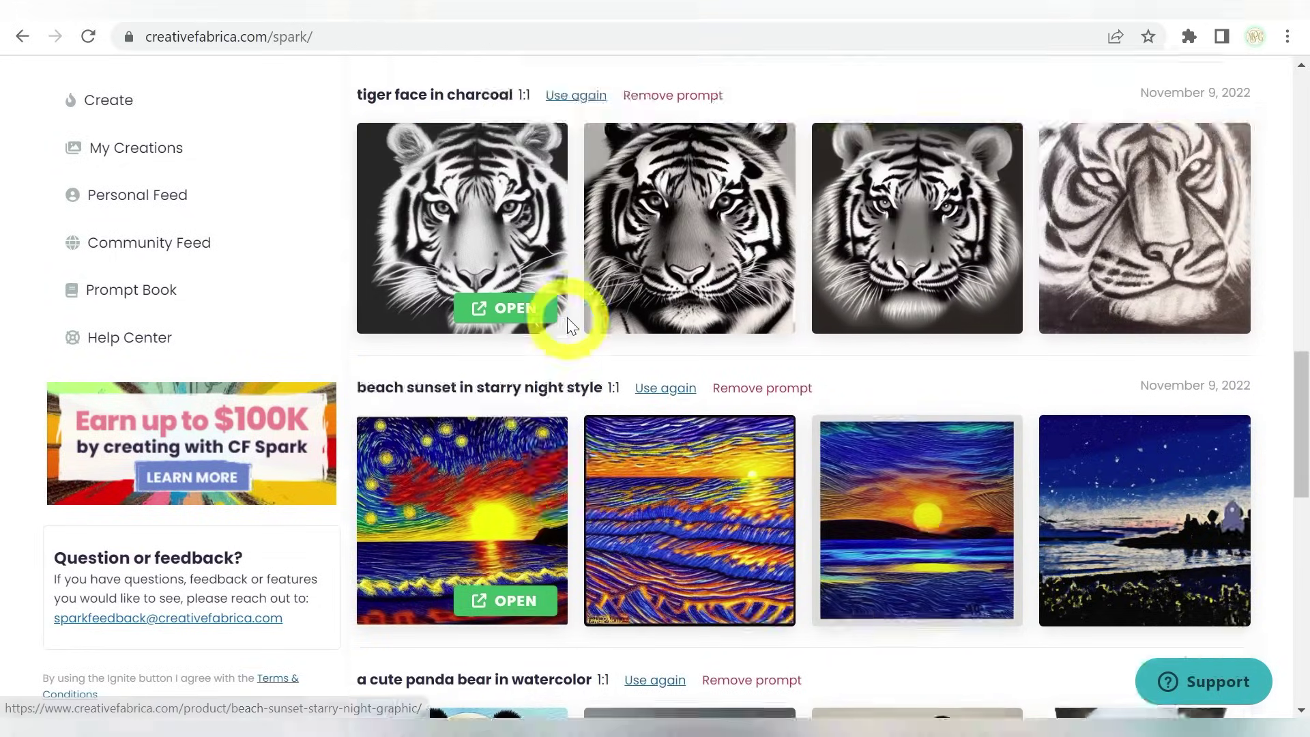
{"action": "scroll", "coordinate": [567, 318], "scroll_direction": "up", "scroll_amount": 8}
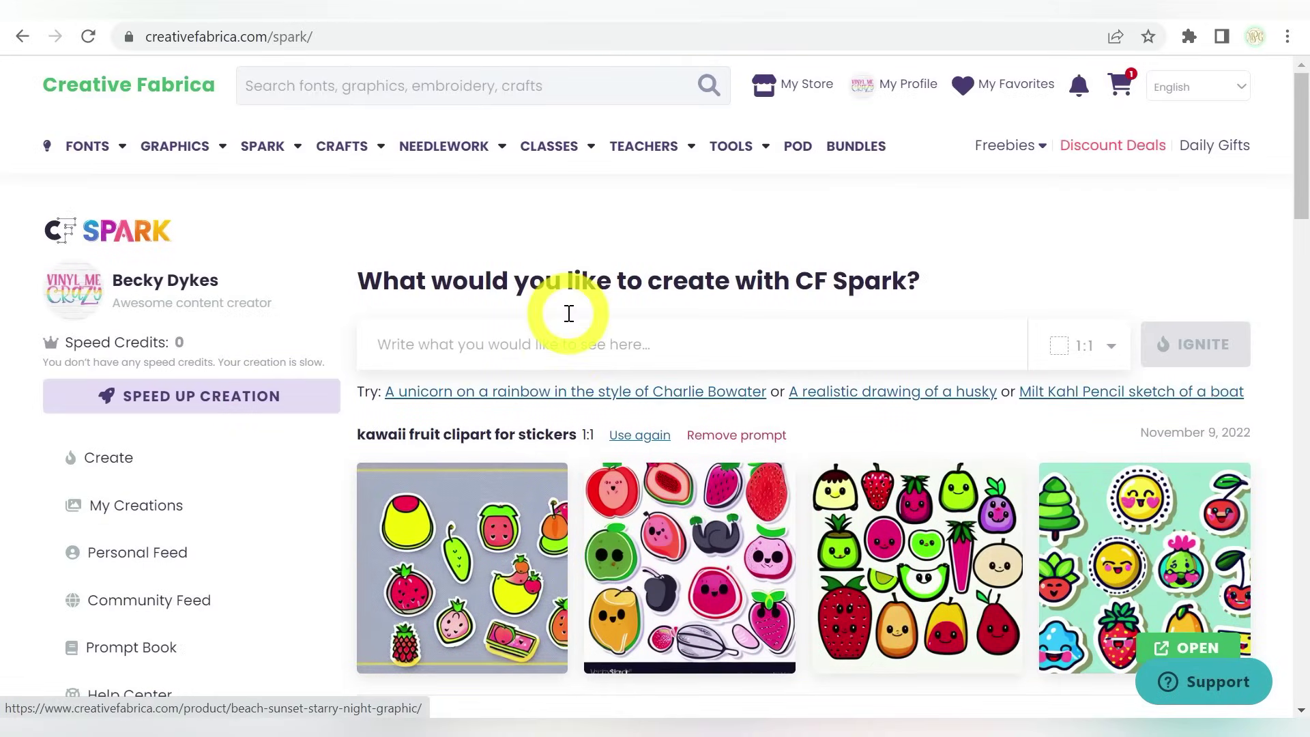
{"action": "left_click", "coordinate": [564, 344]}
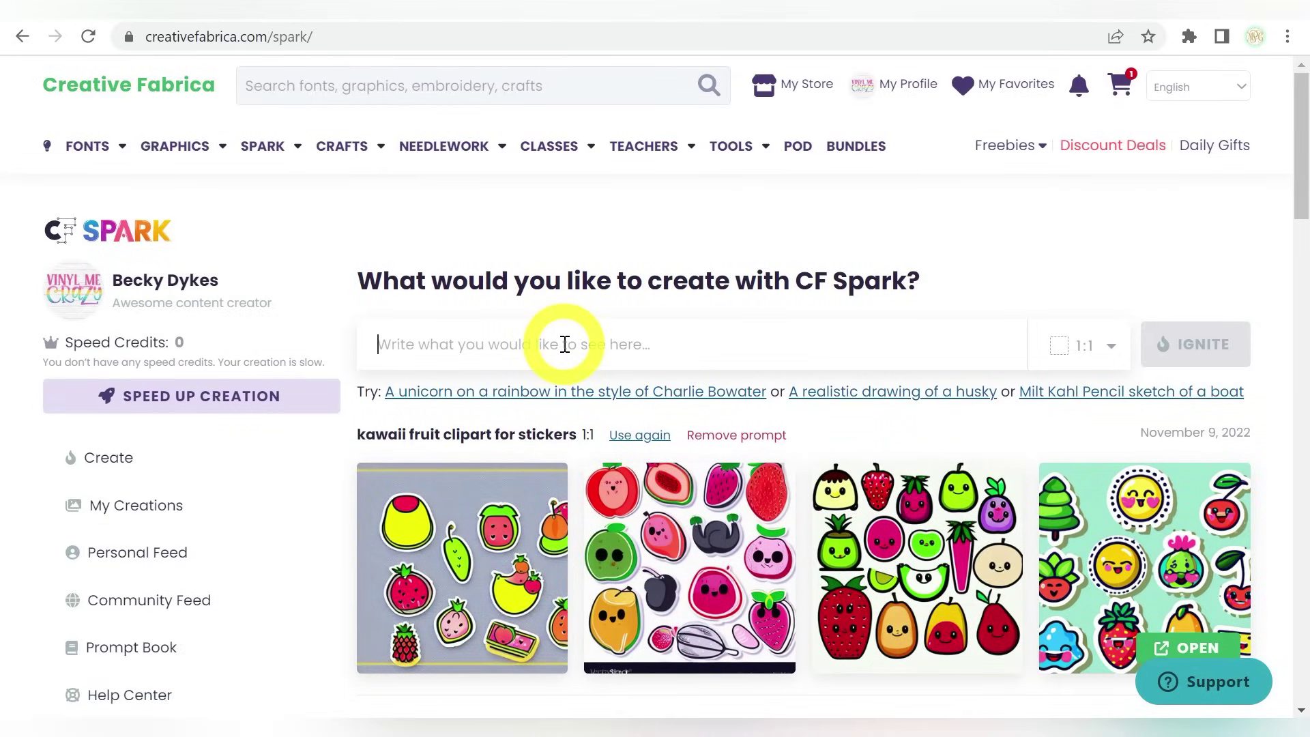
{"action": "type", "text": "mona lisa kitten"}
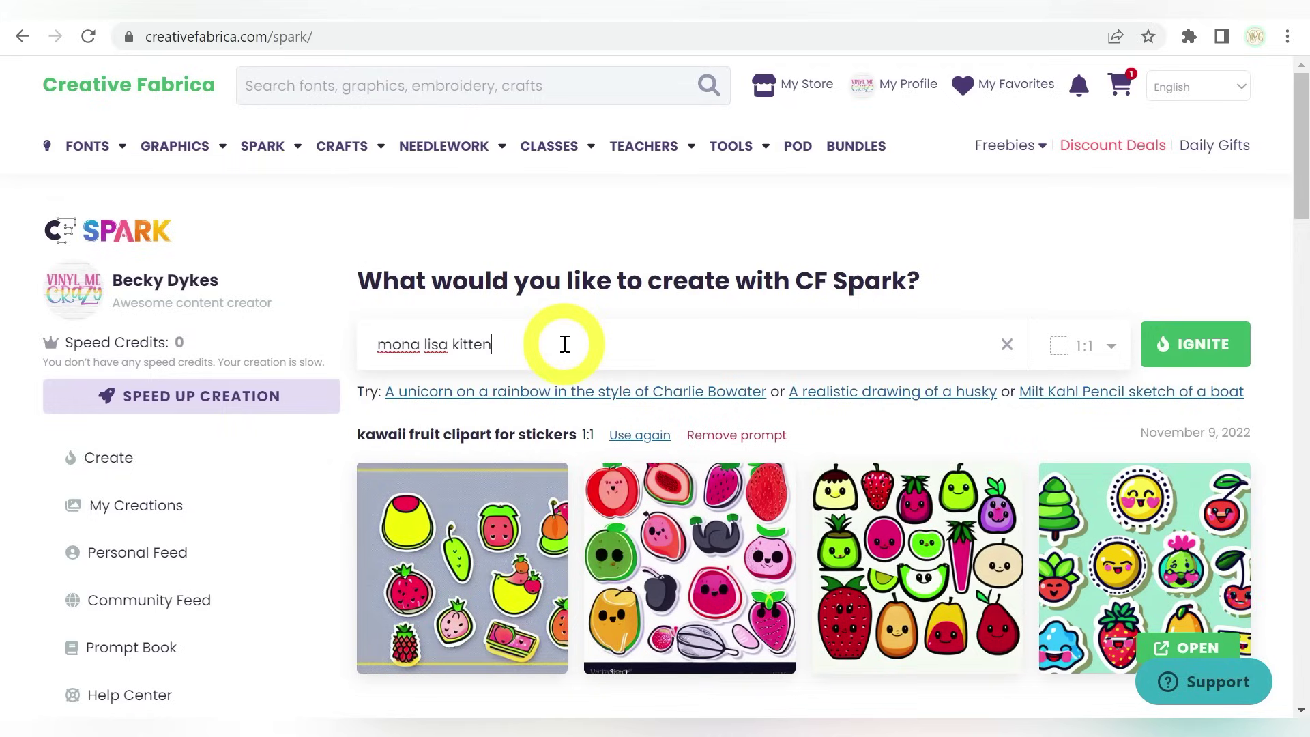
{"action": "type", "text": " blues"}
{"action": "key", "text": "Return"}
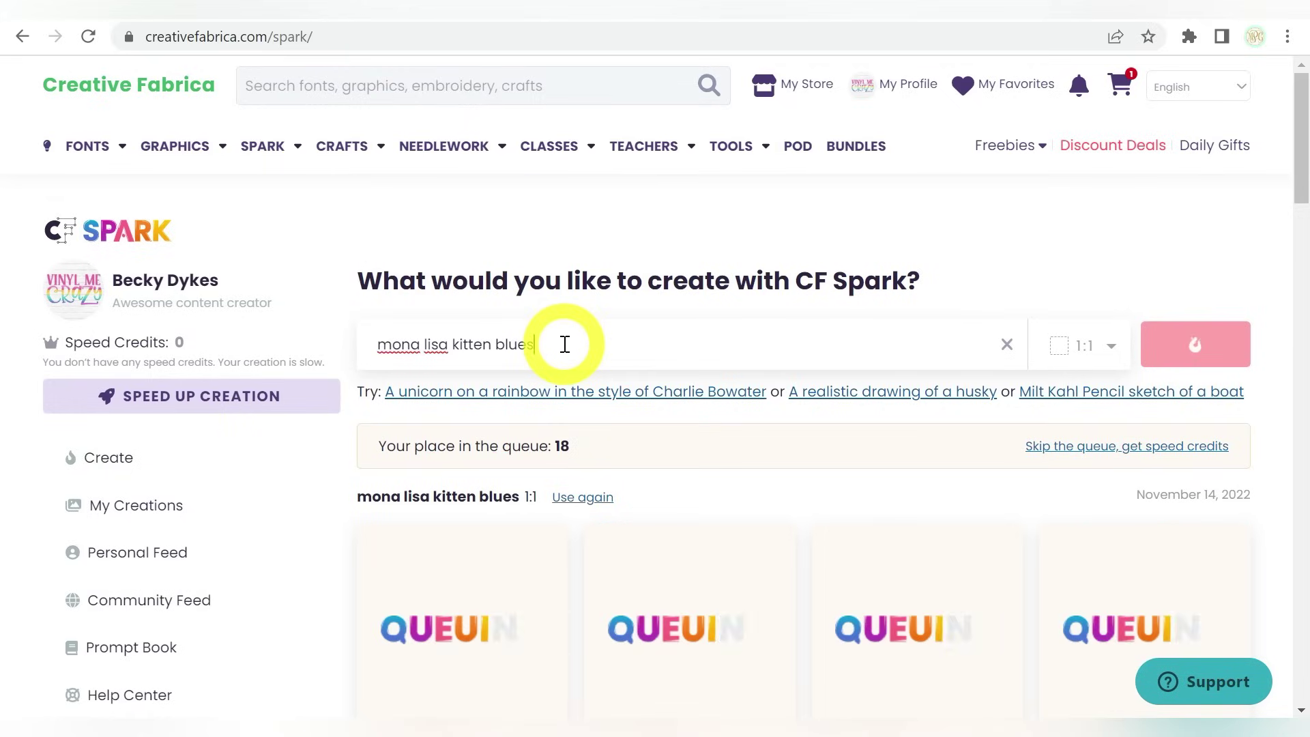
{"action": "scroll", "coordinate": [827, 266], "scroll_direction": "down", "scroll_amount": 2}
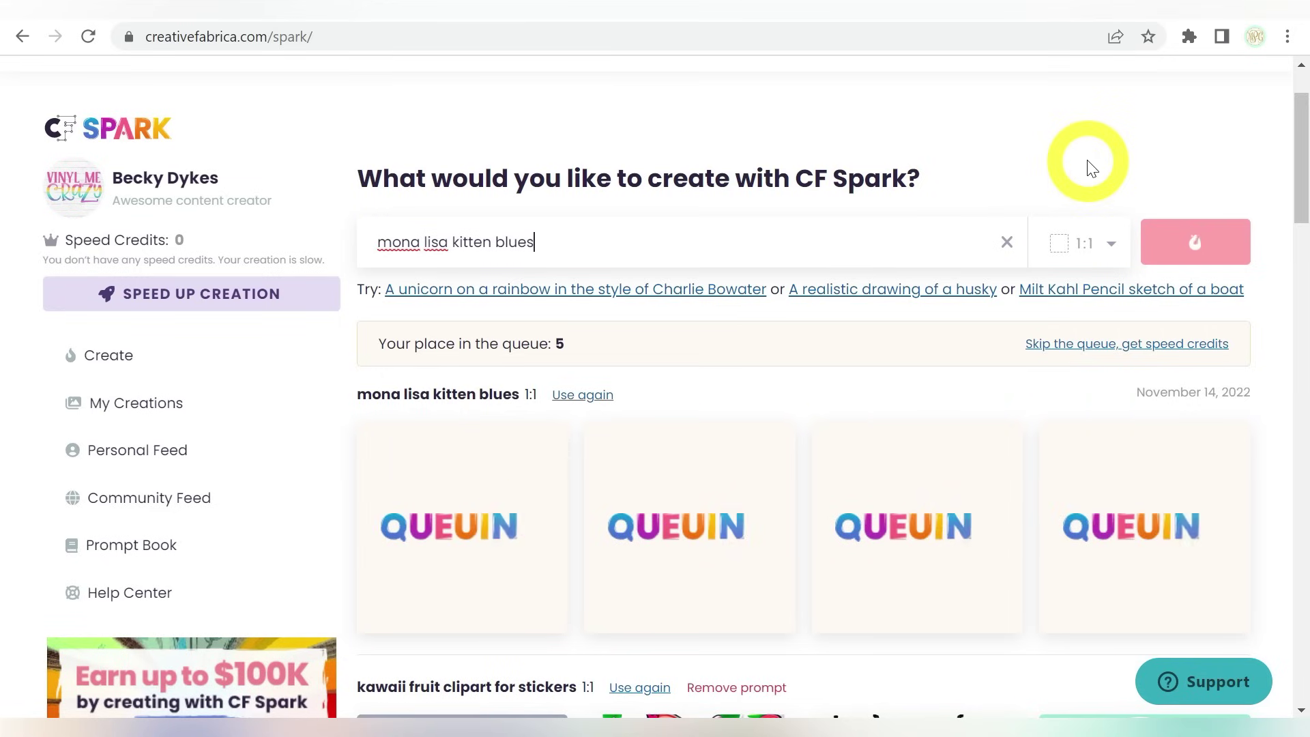
{"action": "left_click", "coordinate": [541, 247]}
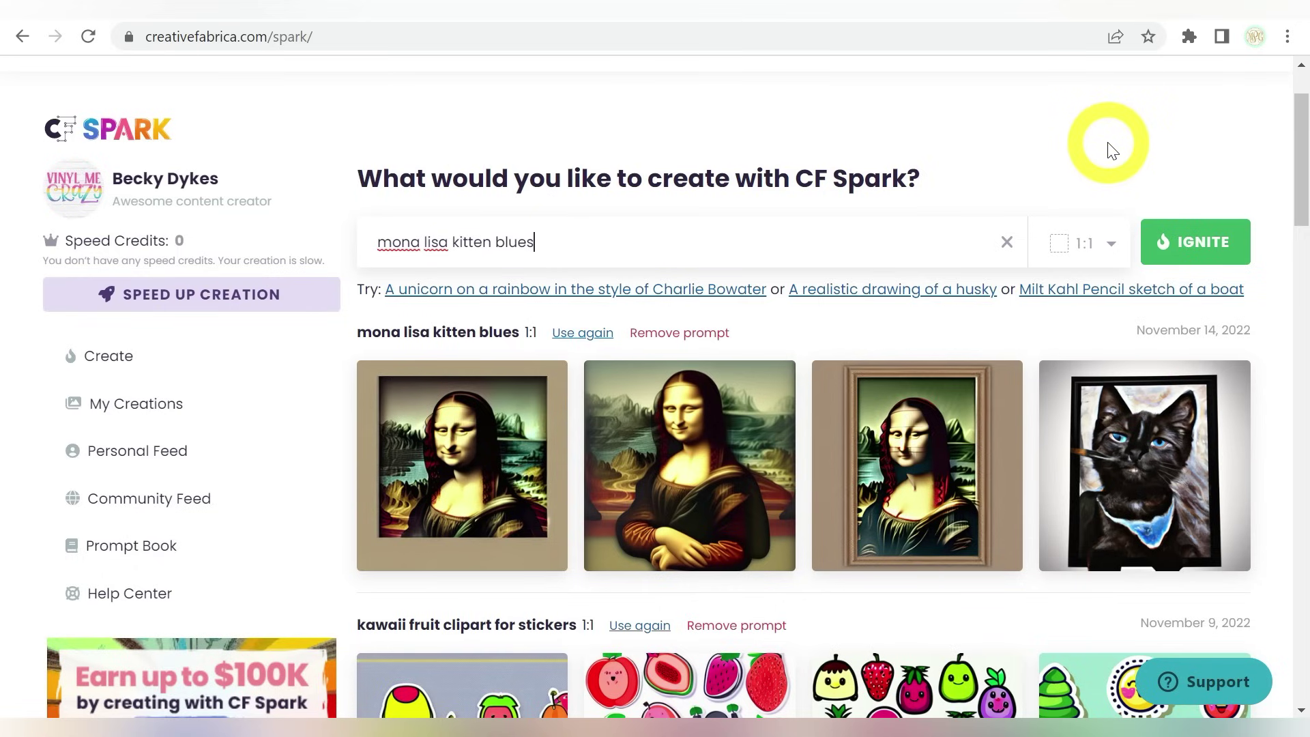
{"action": "triple_click", "coordinate": [822, 236]}
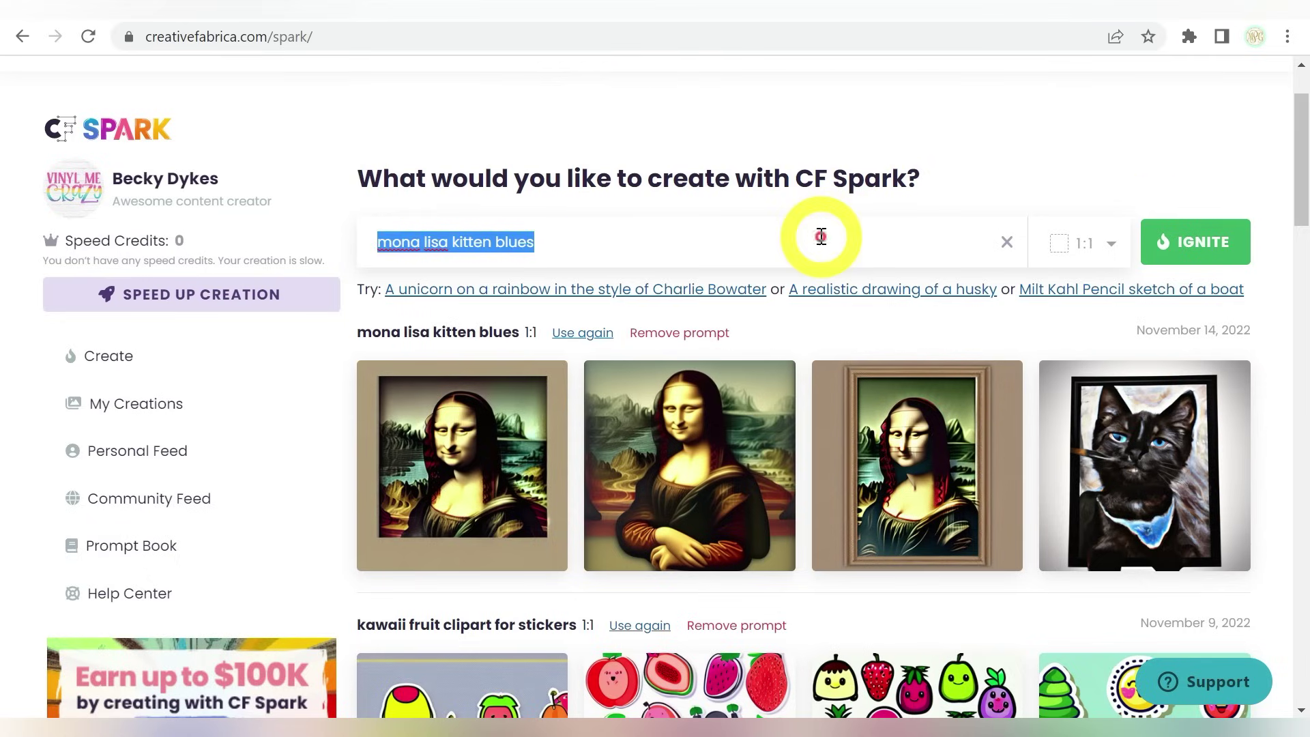
Step: Generate four images from the prompt 'cats playing poker'
{"action": "type", "text": "cats playing poker"}
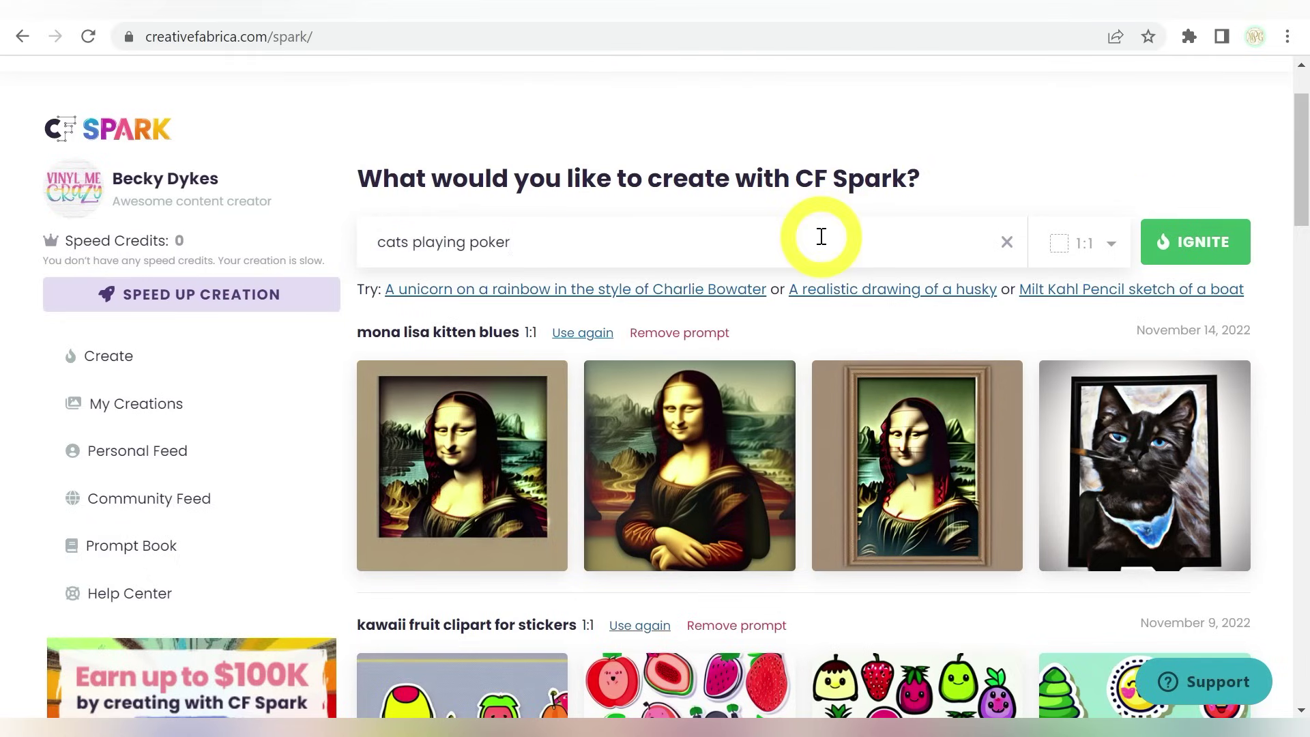
{"action": "key", "text": "Return"}
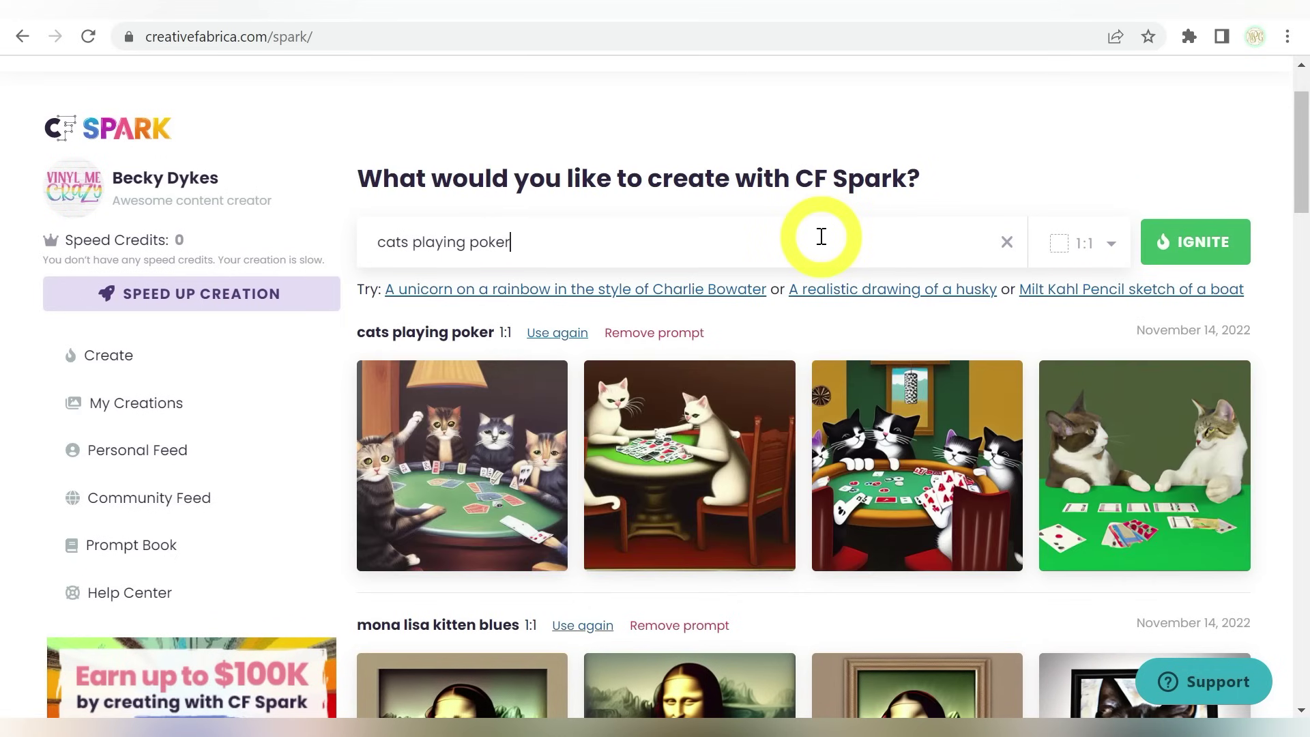
{"action": "scroll", "coordinate": [822, 237], "scroll_direction": "down", "scroll_amount": 2}
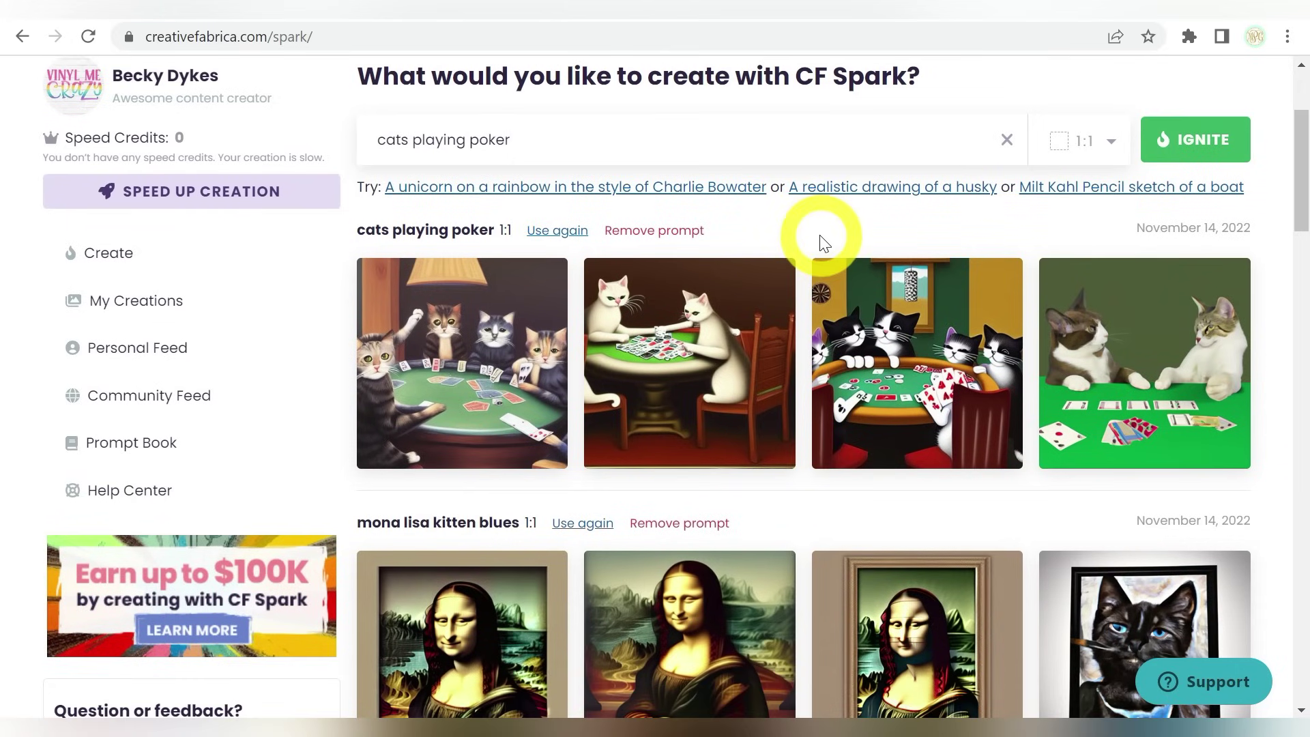
Step: Remove the 'mona lisa kitten blues' prompt and its images from the history
{"action": "left_click", "coordinate": [717, 525]}
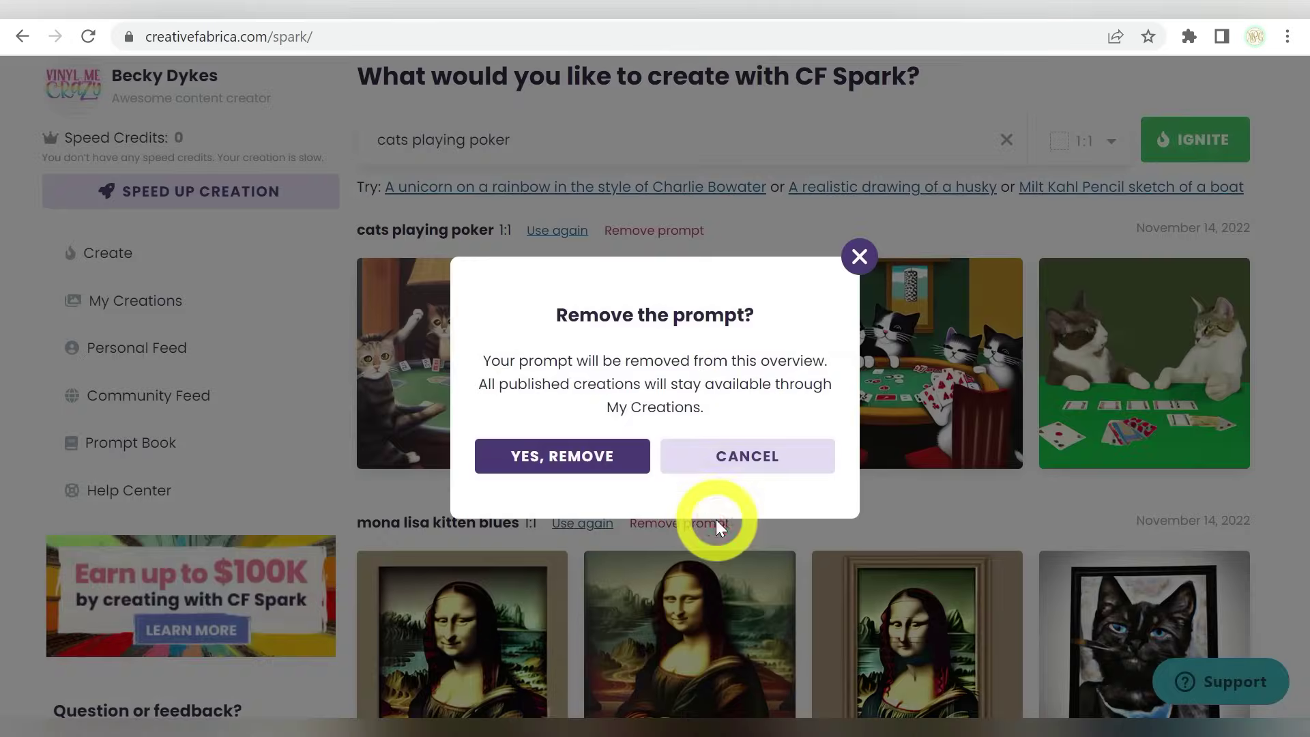
{"action": "left_click", "coordinate": [599, 456]}
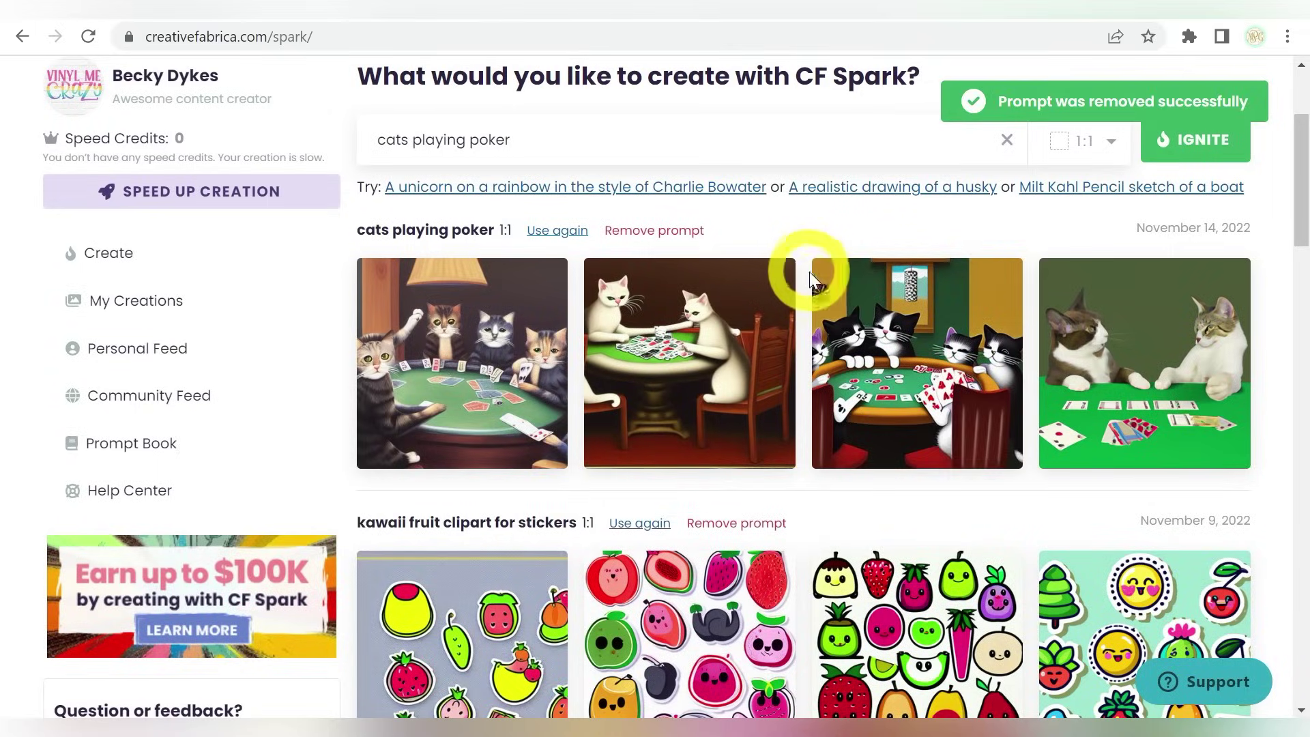
{"action": "scroll", "coordinate": [819, 284], "scroll_direction": "up", "scroll_amount": 2}
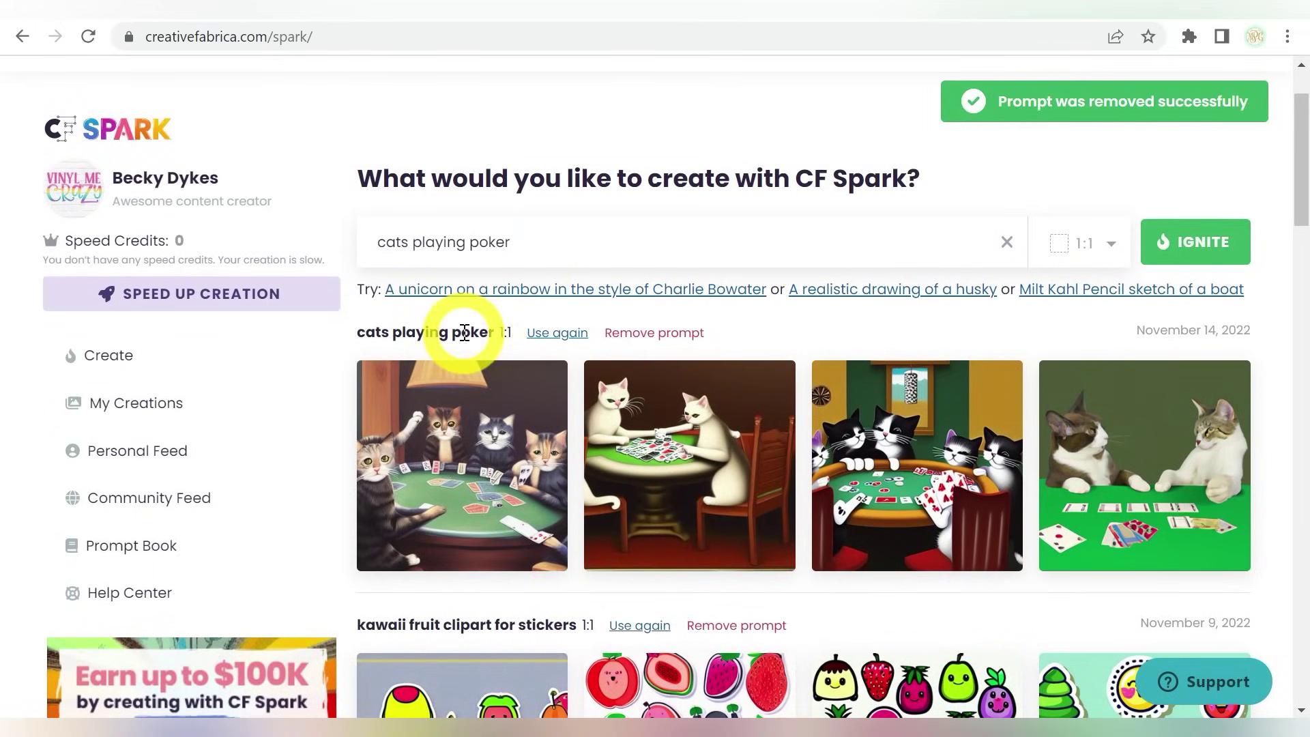
{"action": "mouse_move", "coordinate": [495, 445]}
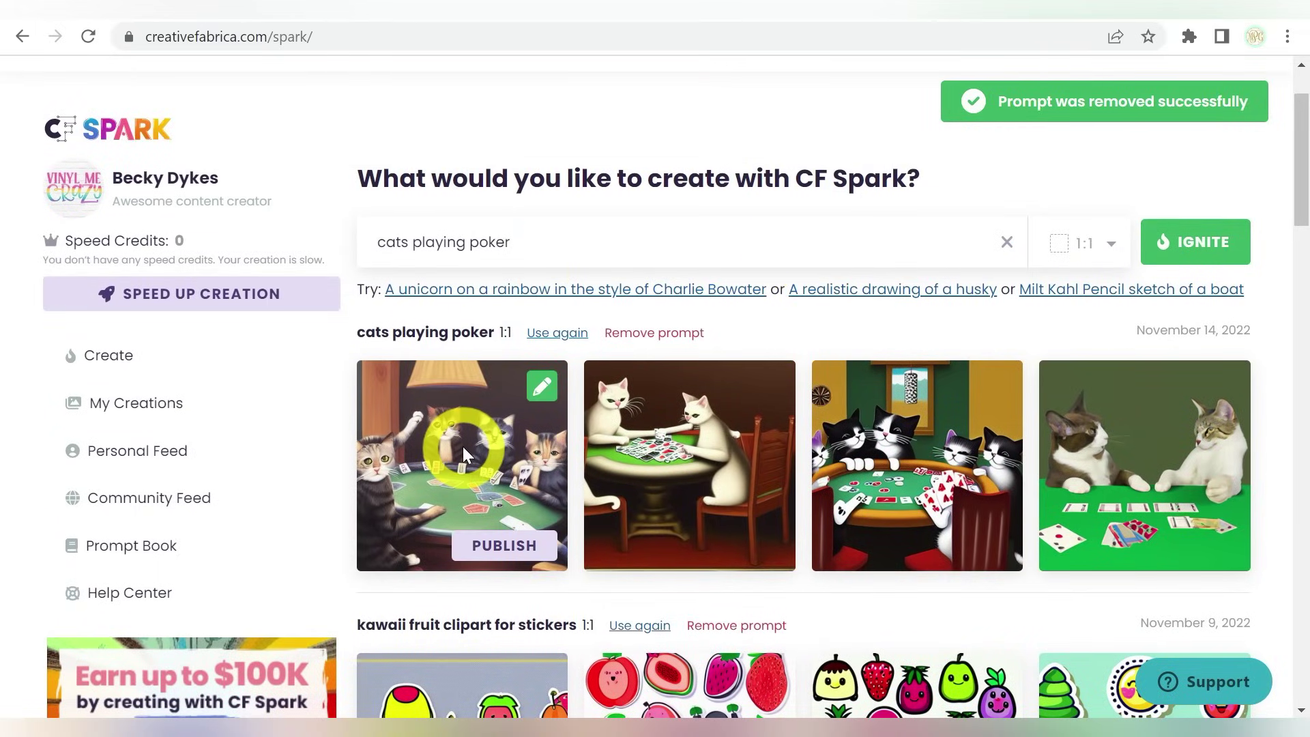
{"action": "left_click", "coordinate": [556, 240]}
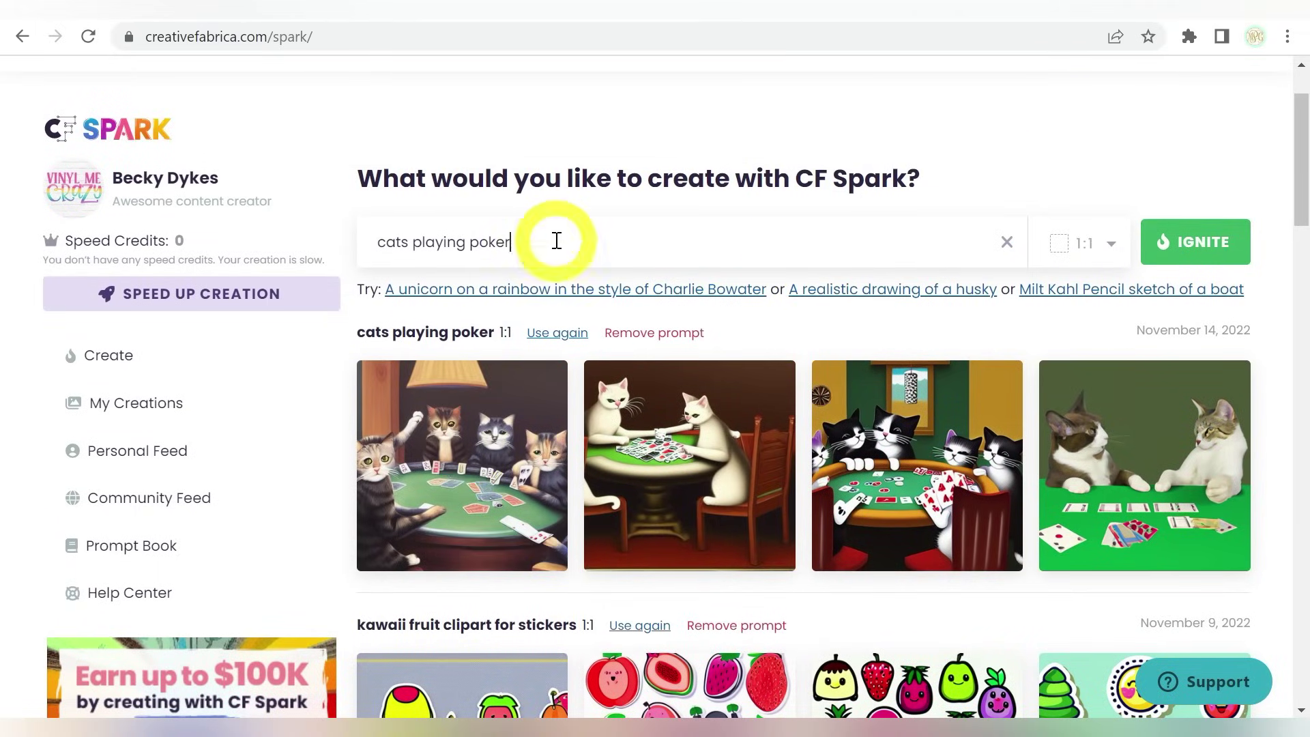
Step: Replace the prompt with 'christmas gnomes clipart candy canes gifts stockings' and generate four images
{"action": "key", "text": "ctrl+a"}
{"action": "type", "text": "christmas g"}
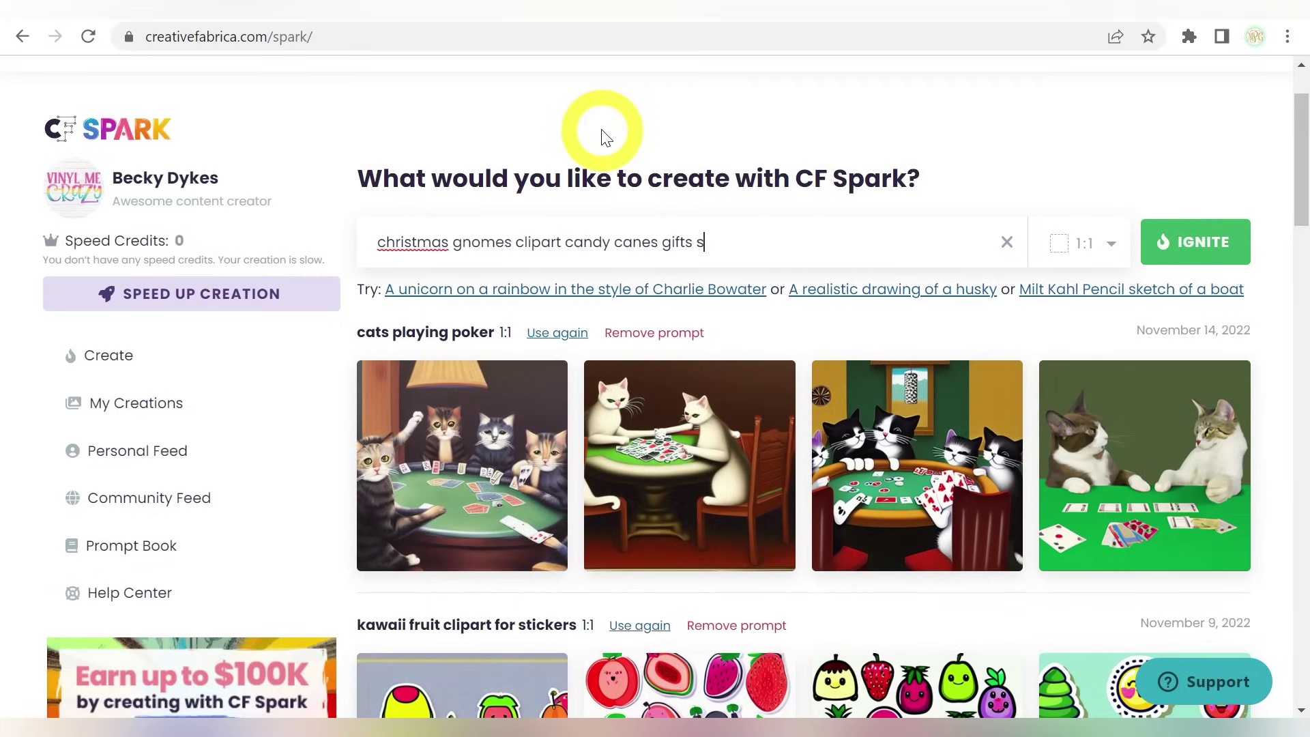
{"action": "key", "text": "Return"}
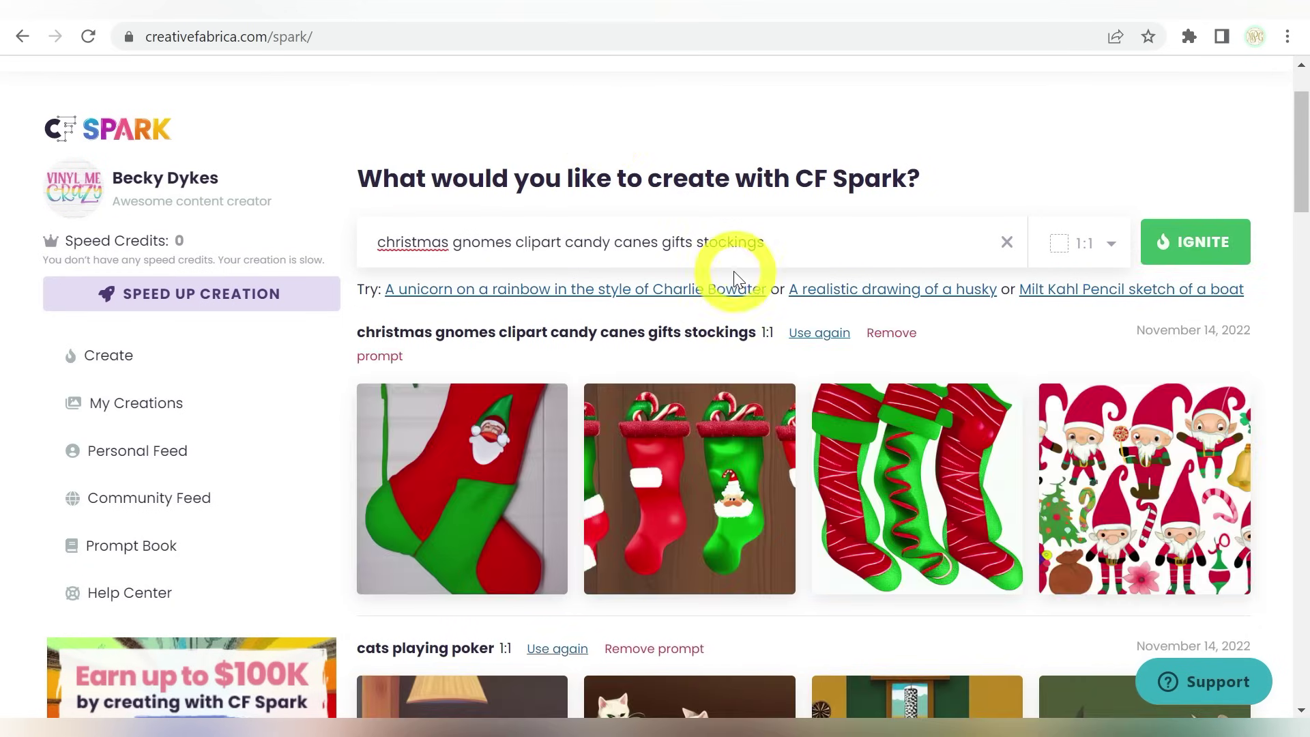
{"action": "scroll", "coordinate": [734, 273], "scroll_direction": "down", "scroll_amount": 2}
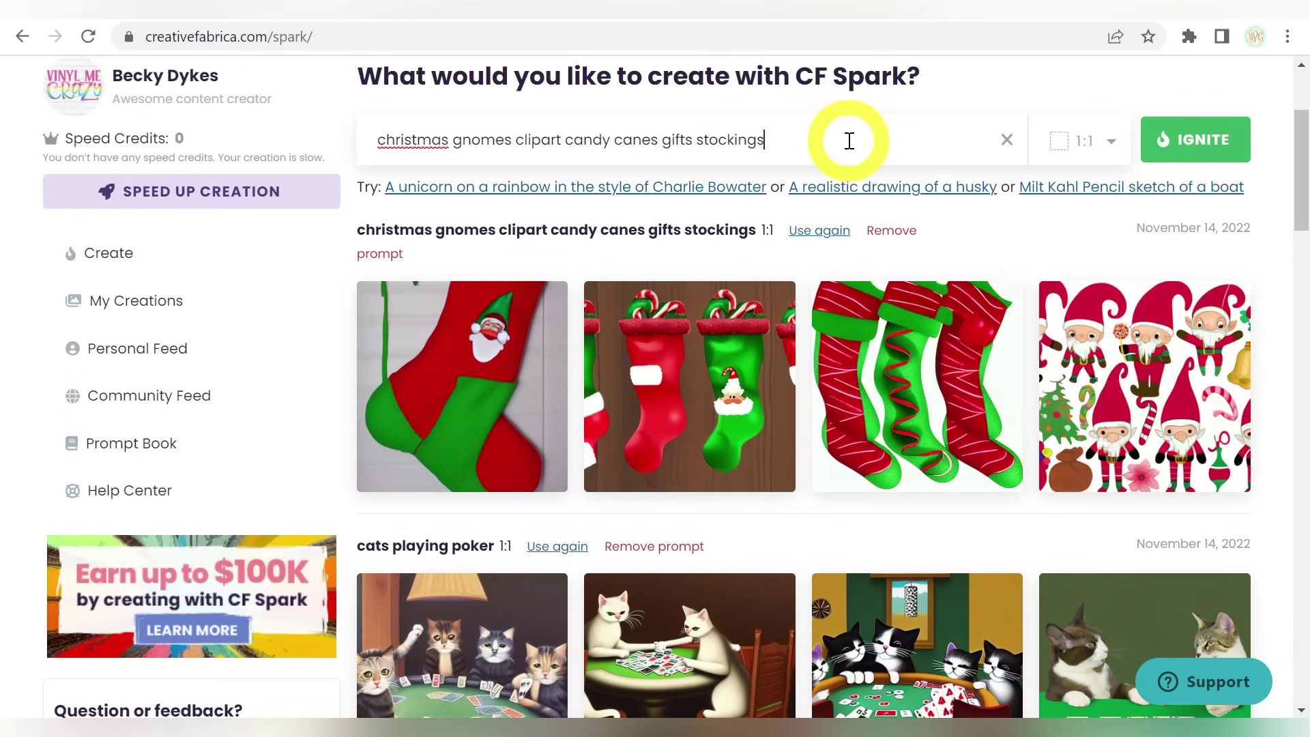
Step: Open the Prompt Book and browse its example prompt sections, scrolling down and back up
{"action": "left_click", "coordinate": [136, 444]}
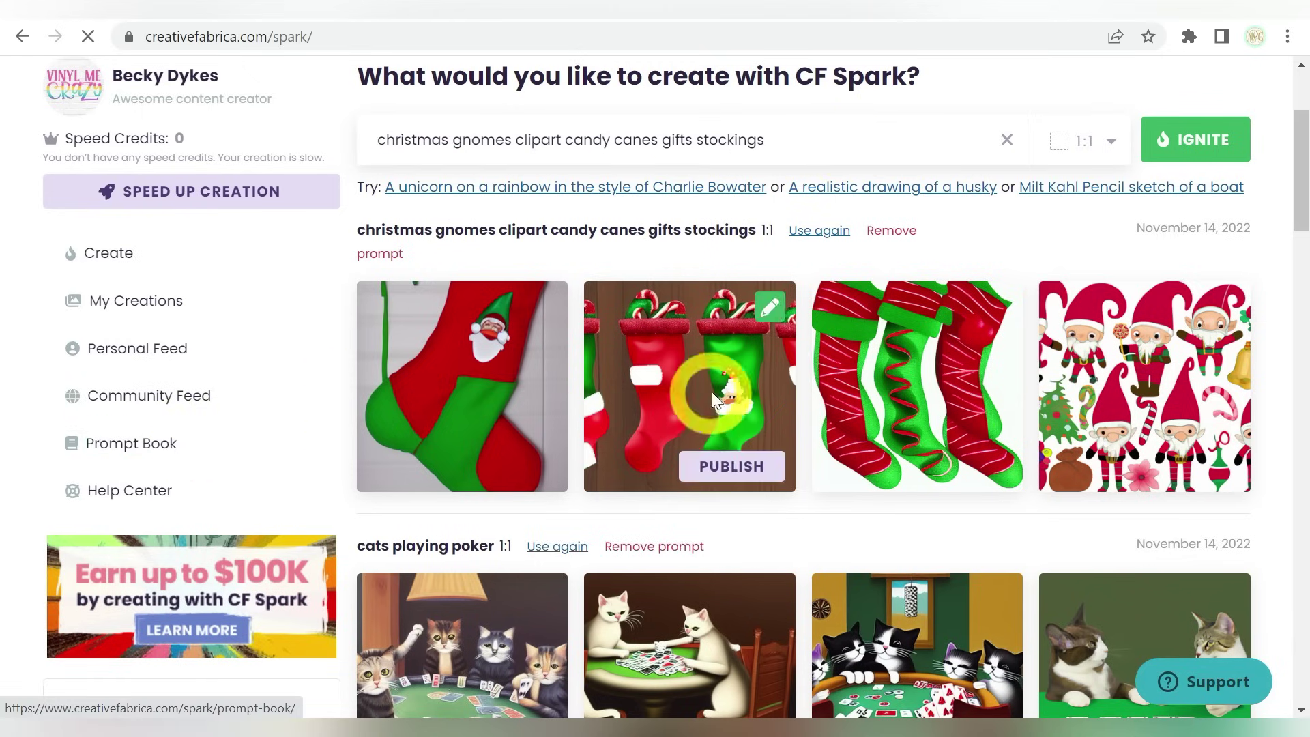
{"action": "scroll", "coordinate": [1047, 374], "scroll_direction": "down", "scroll_amount": 6}
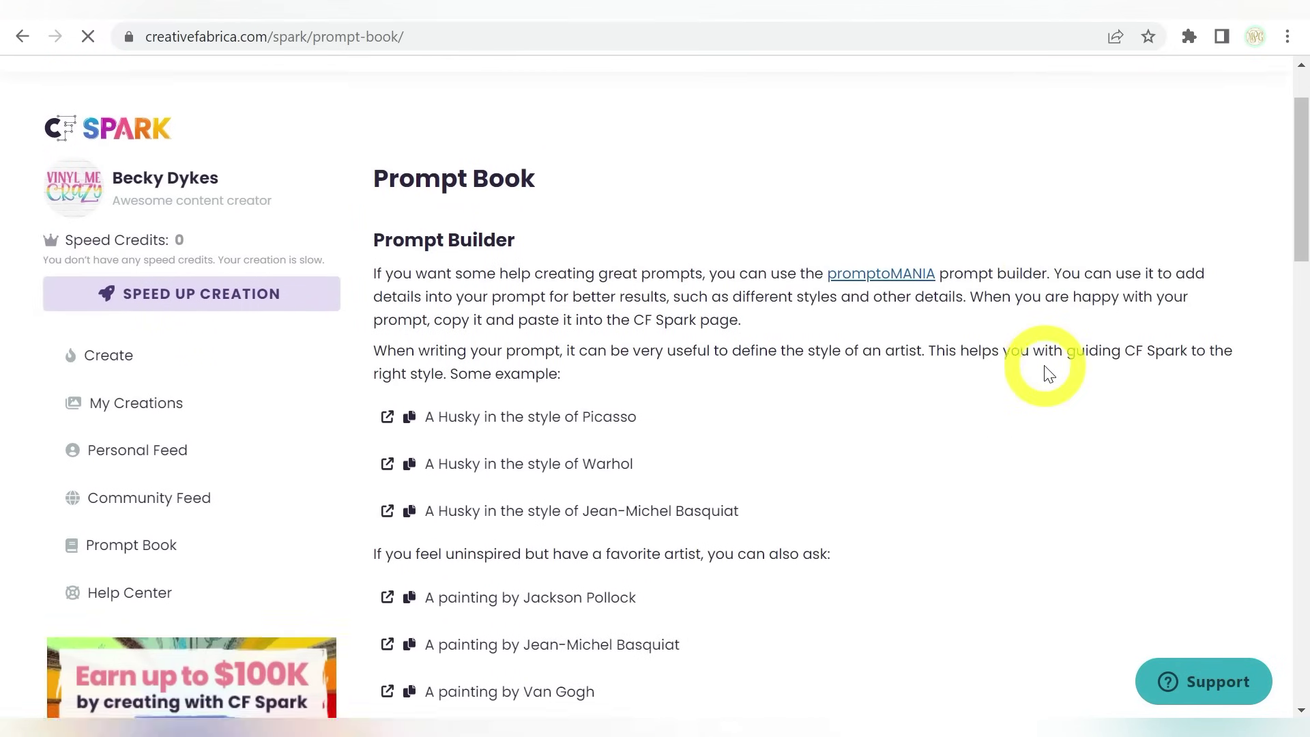
{"action": "scroll", "coordinate": [1049, 374], "scroll_direction": "down", "scroll_amount": 15}
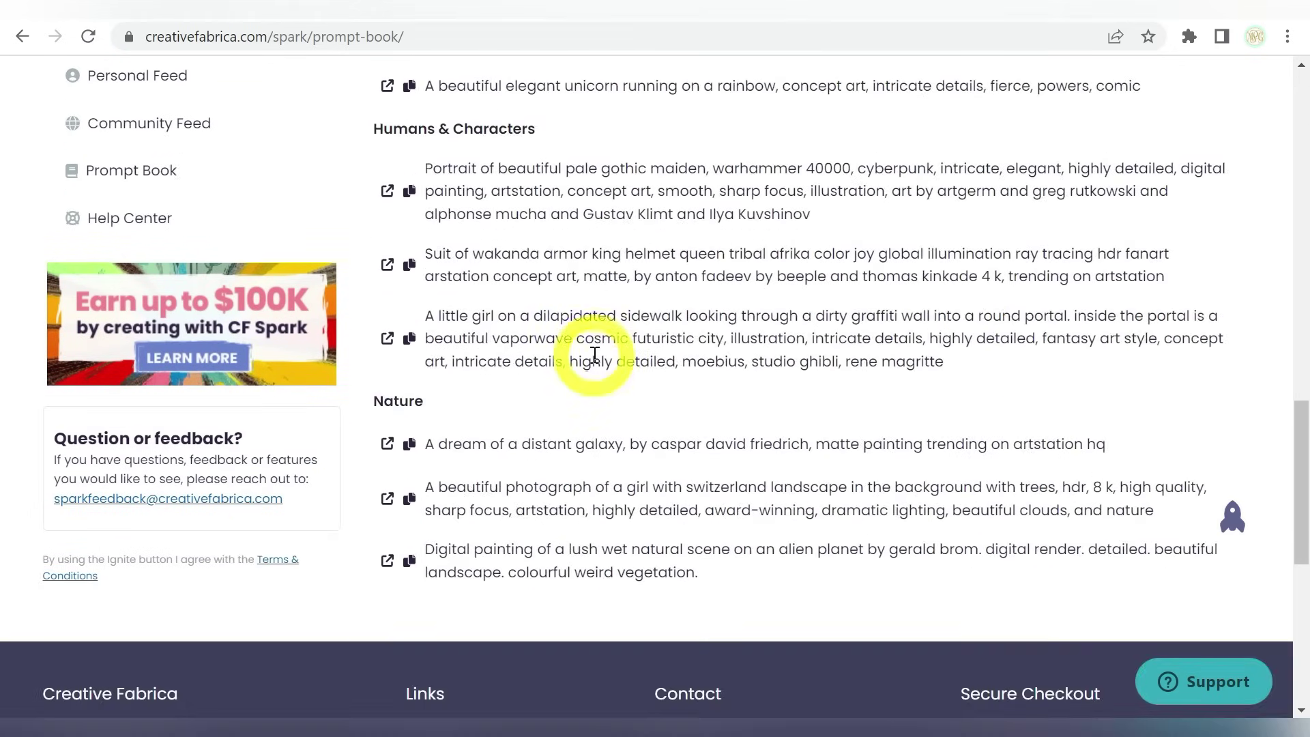
{"action": "scroll", "coordinate": [590, 345], "scroll_direction": "up", "scroll_amount": 3}
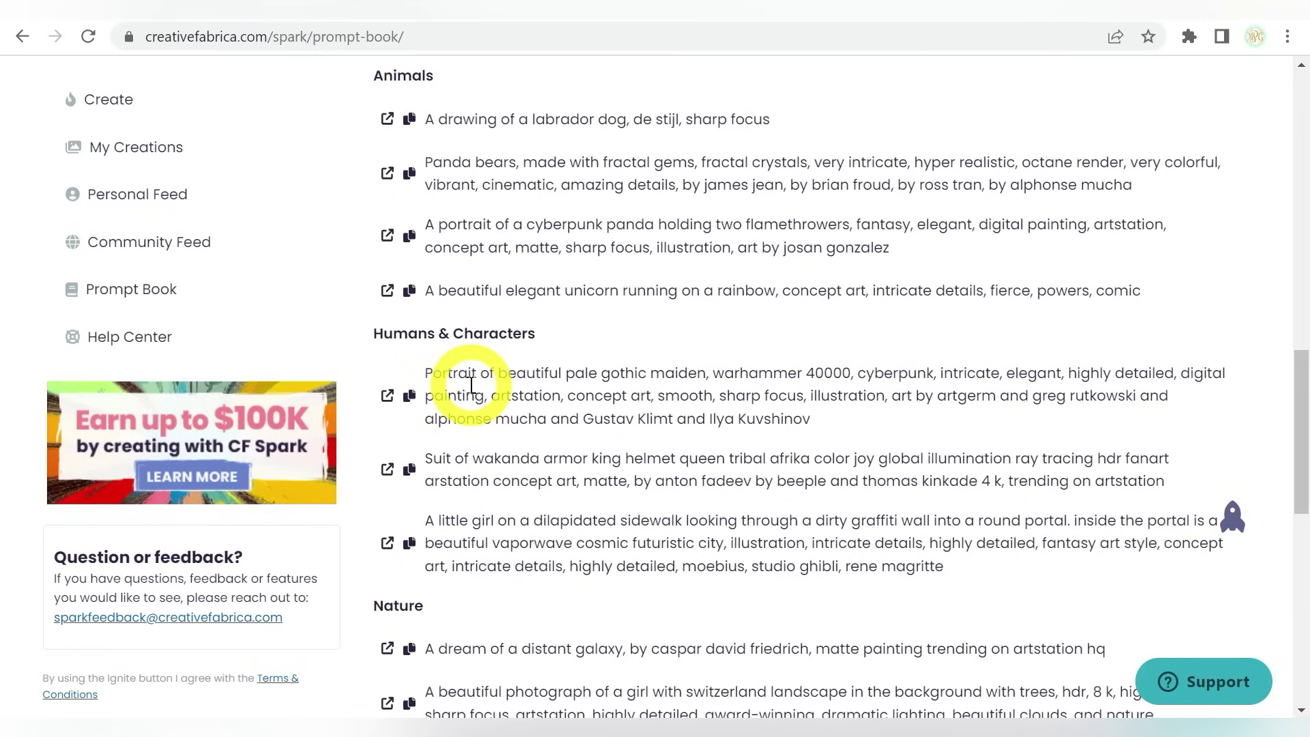
{"action": "scroll", "coordinate": [471, 385], "scroll_direction": "up", "scroll_amount": 9}
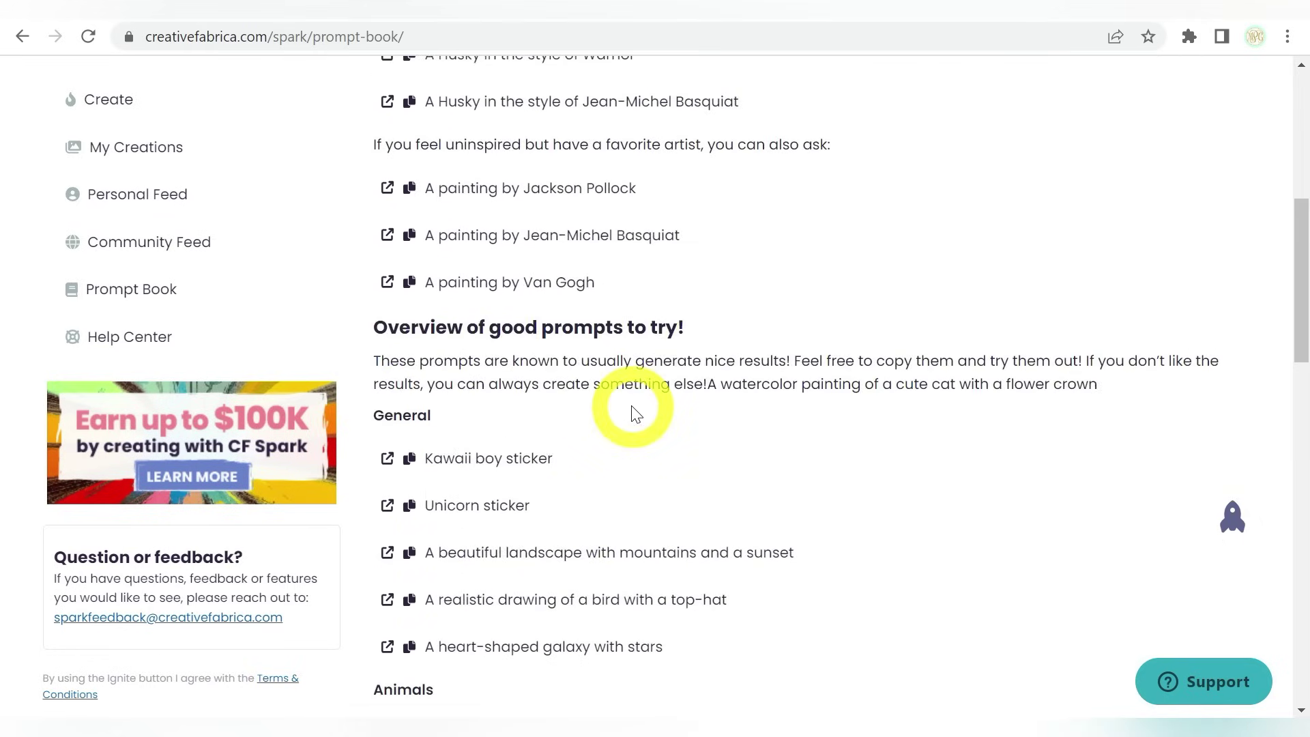
{"action": "scroll", "coordinate": [635, 412], "scroll_direction": "up", "scroll_amount": 8}
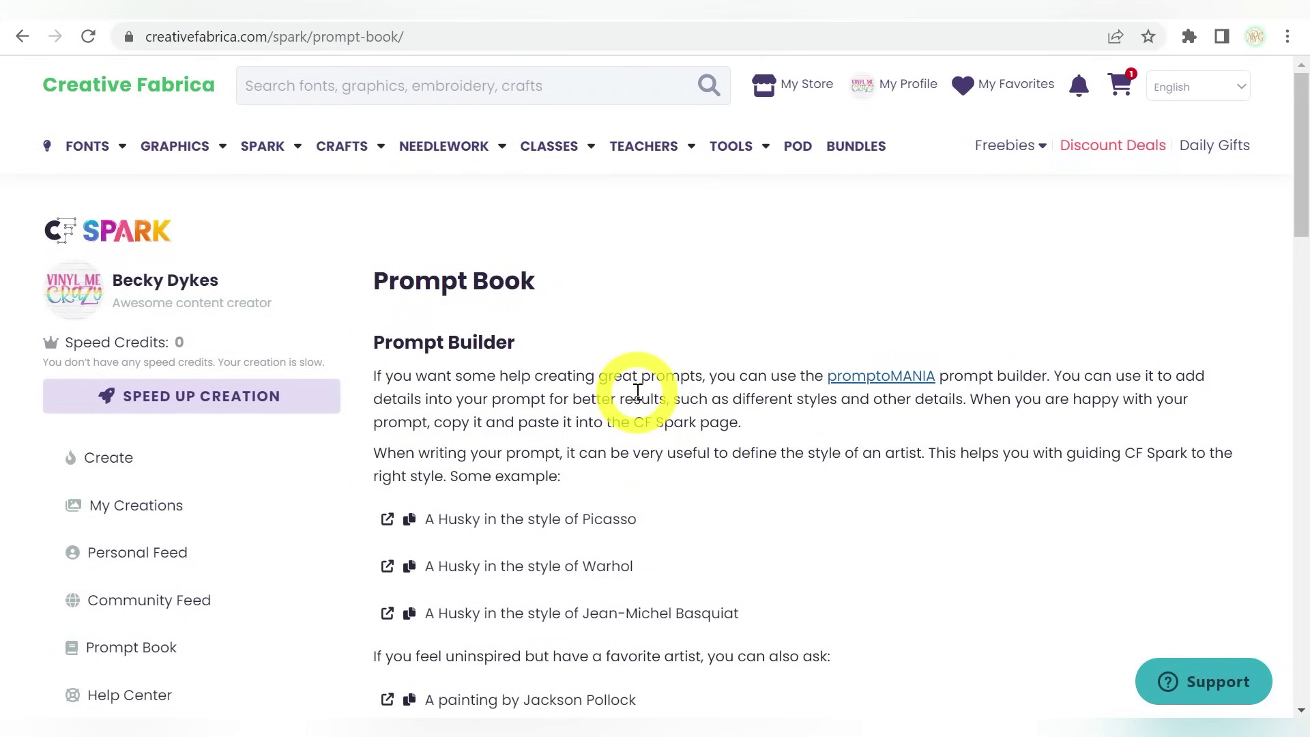
{"action": "scroll", "coordinate": [637, 391], "scroll_direction": "down", "scroll_amount": 2}
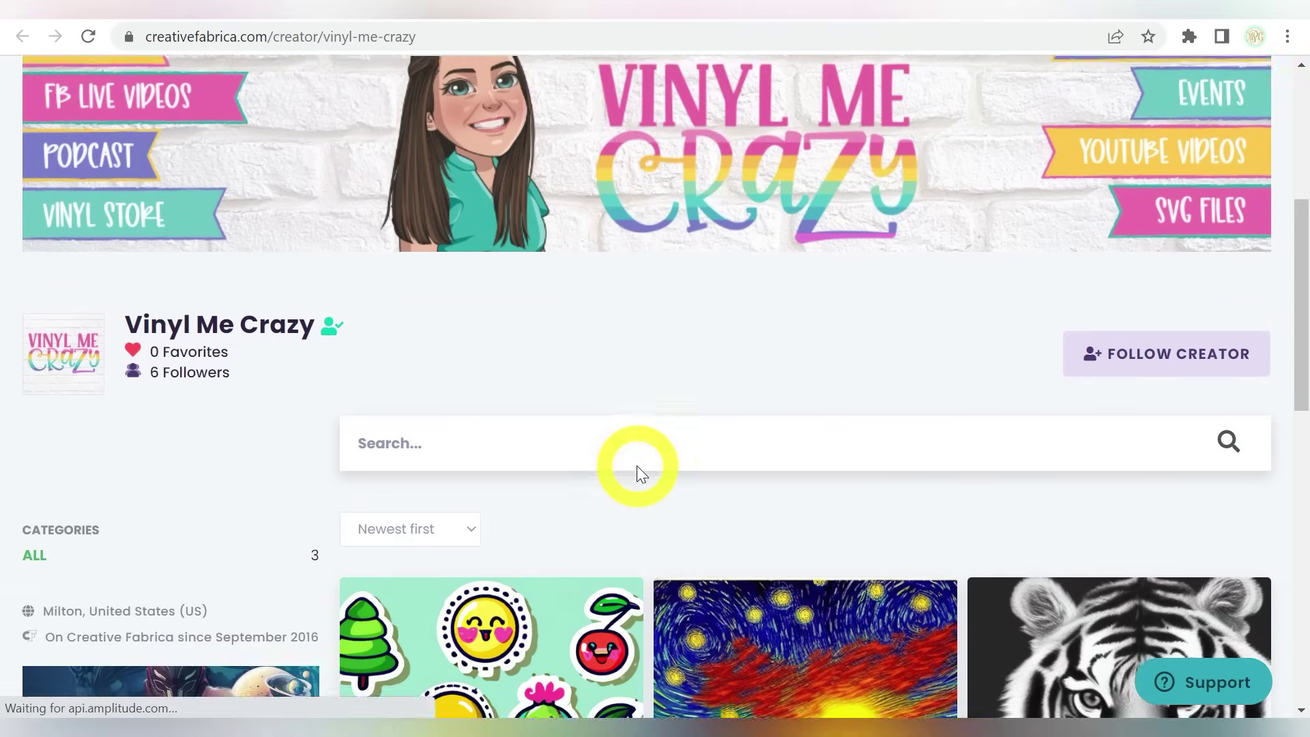
{"action": "scroll", "coordinate": [637, 465], "scroll_direction": "down", "scroll_amount": 4}
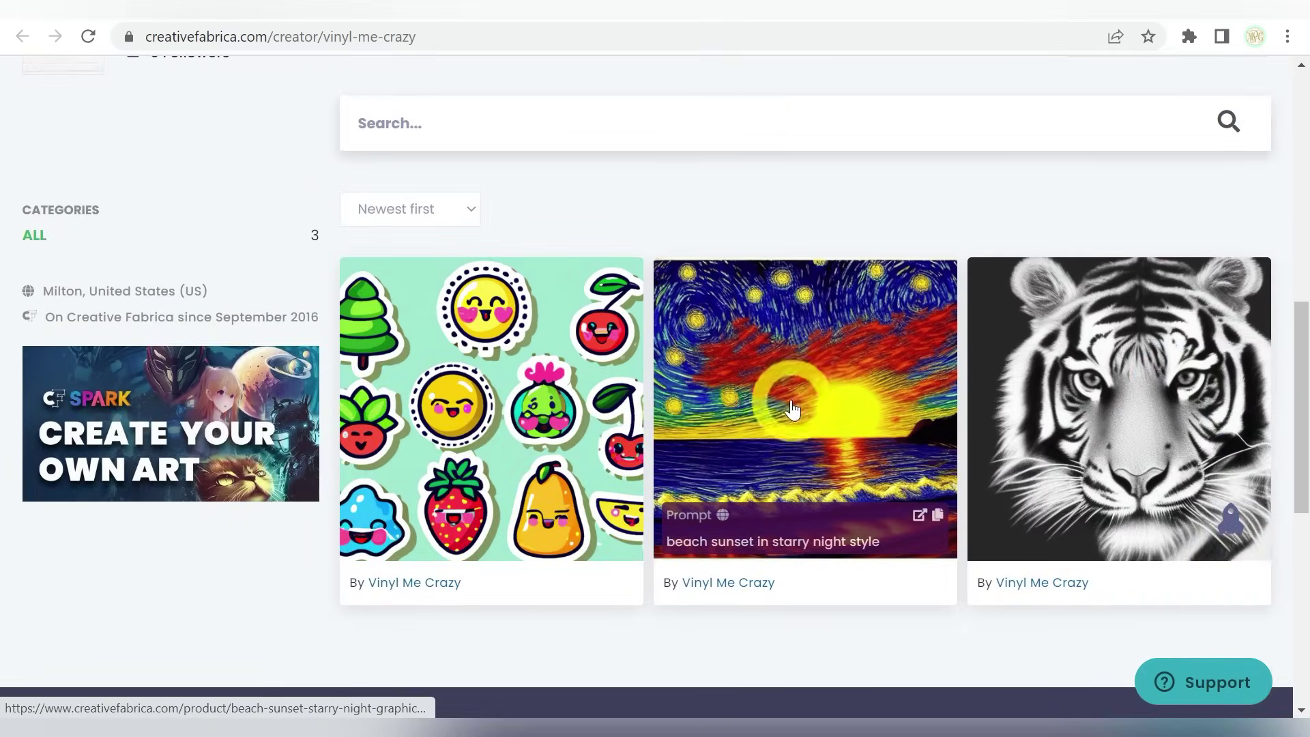
{"action": "scroll", "coordinate": [792, 401], "scroll_direction": "up", "scroll_amount": 5}
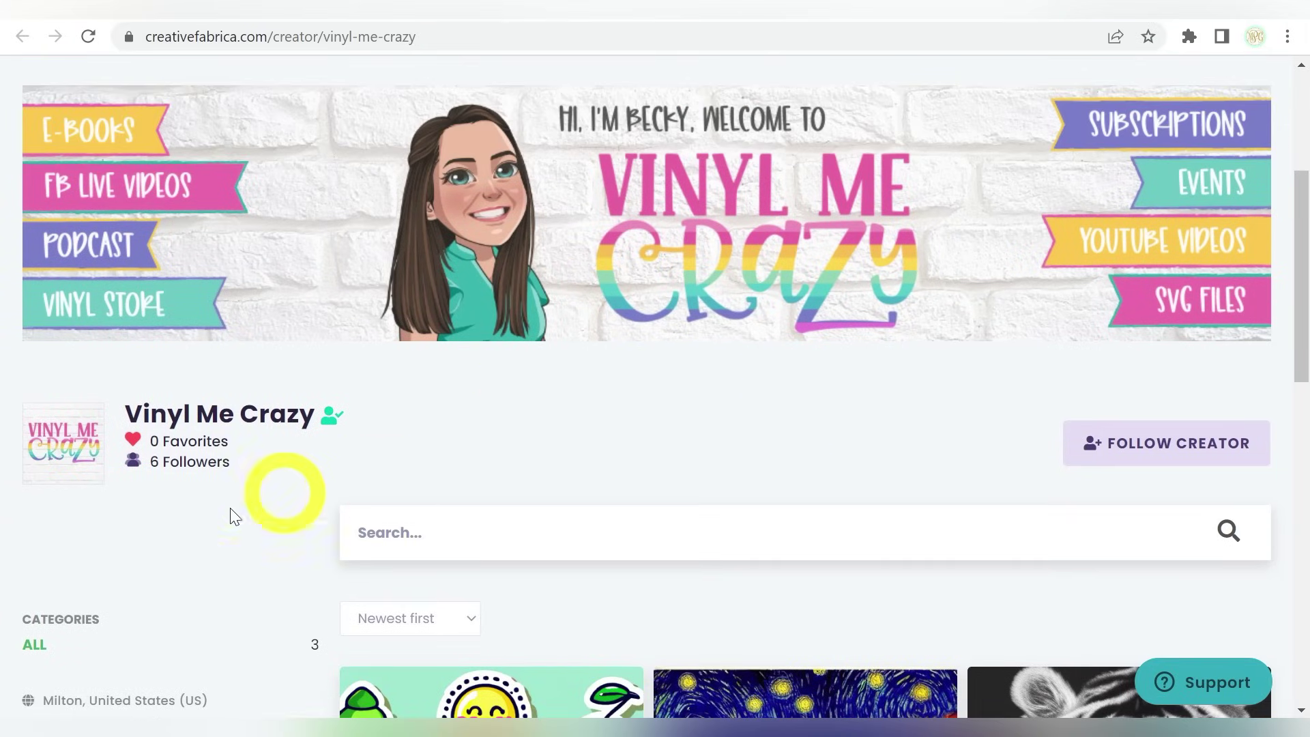
{"action": "left_click", "coordinate": [406, 3]}
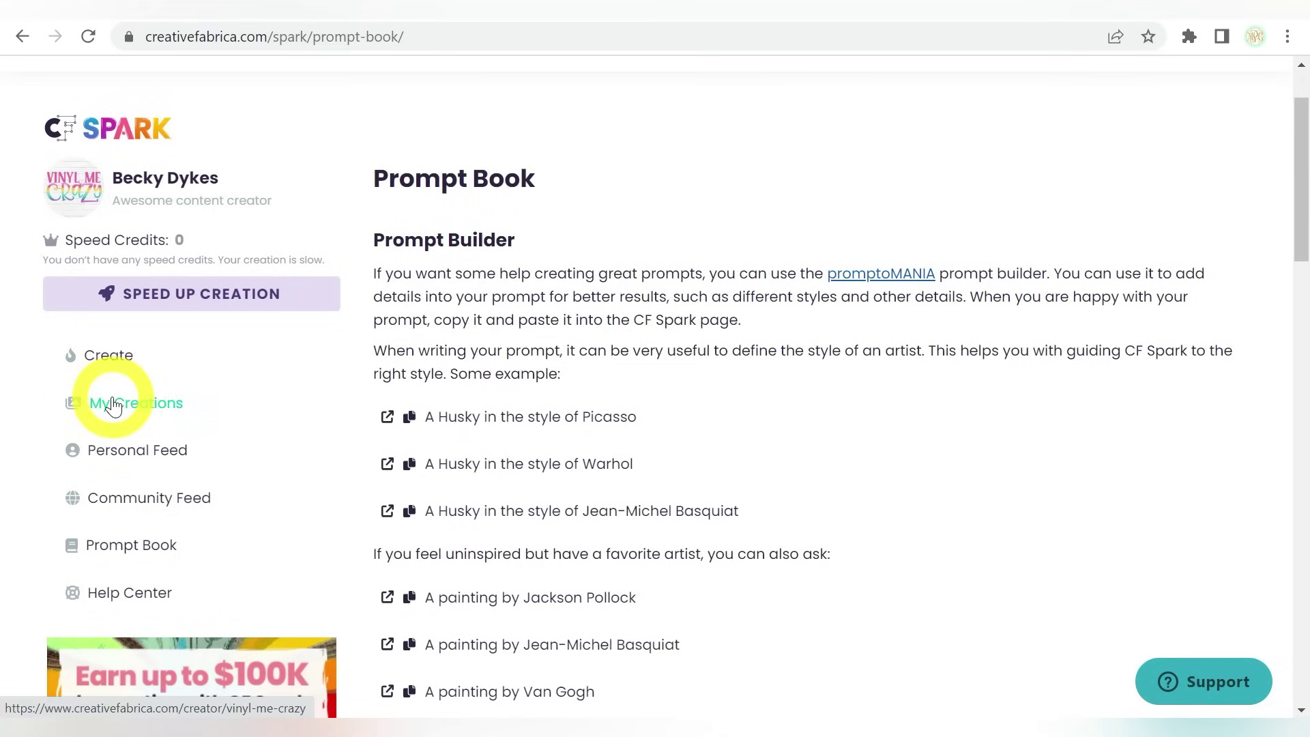
{"action": "scroll", "coordinate": [109, 423], "scroll_direction": "up", "scroll_amount": 2}
Step: Back on the create page, publish the first 'cats playing poker' image
{"action": "left_click", "coordinate": [105, 453]}
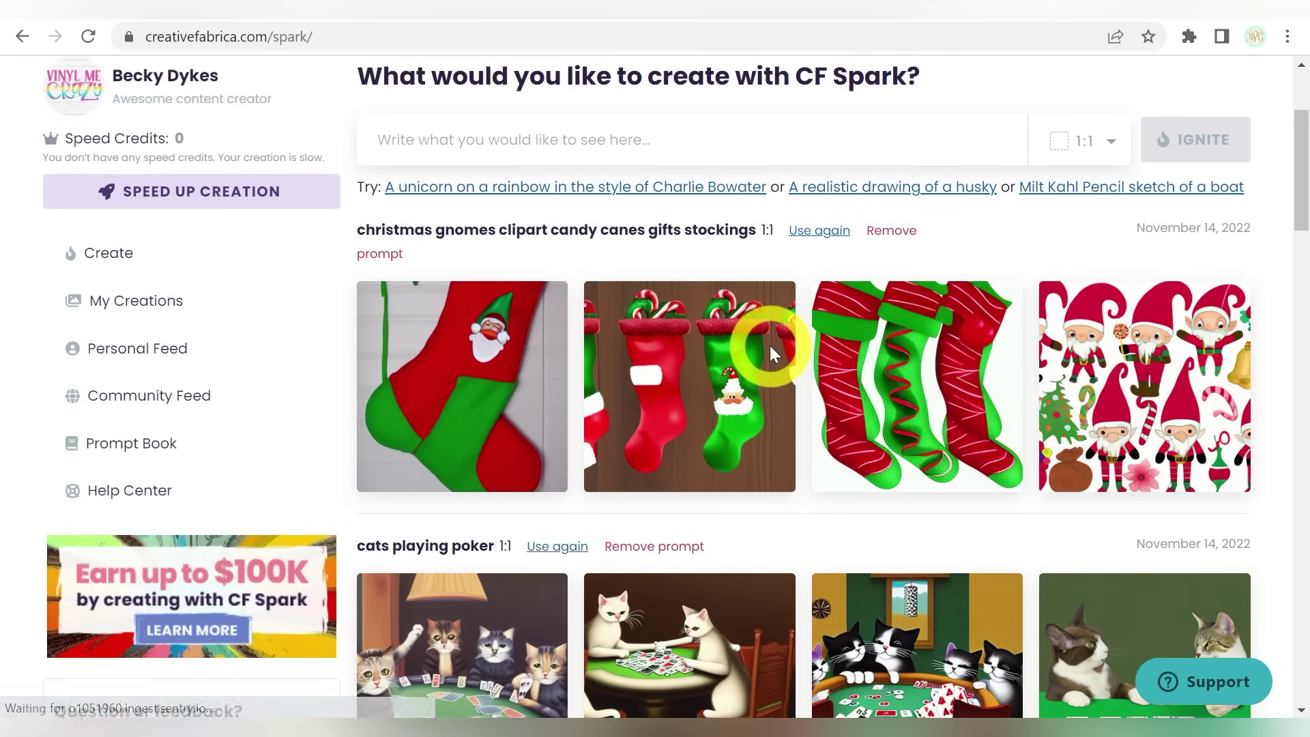
{"action": "mouse_move", "coordinate": [714, 424]}
{"action": "scroll", "coordinate": [714, 424], "scroll_direction": "down", "scroll_amount": 3}
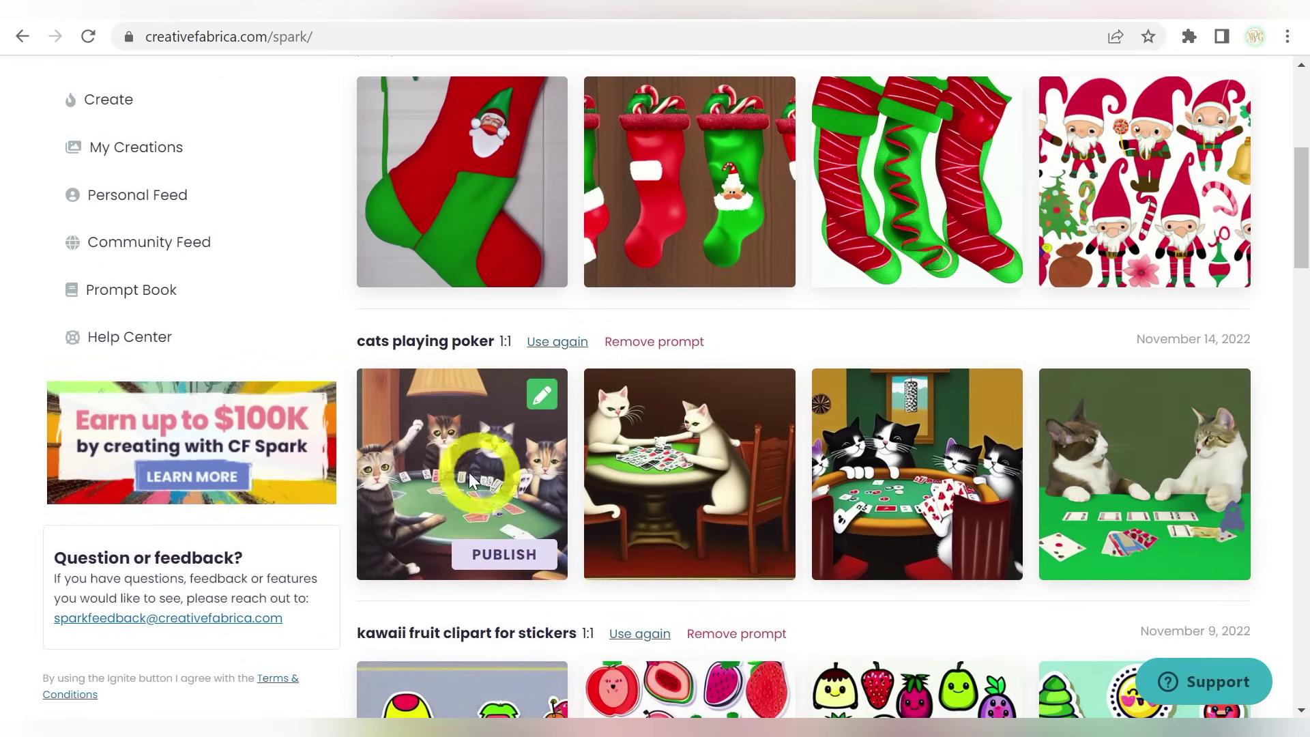
{"action": "left_click", "coordinate": [508, 555]}
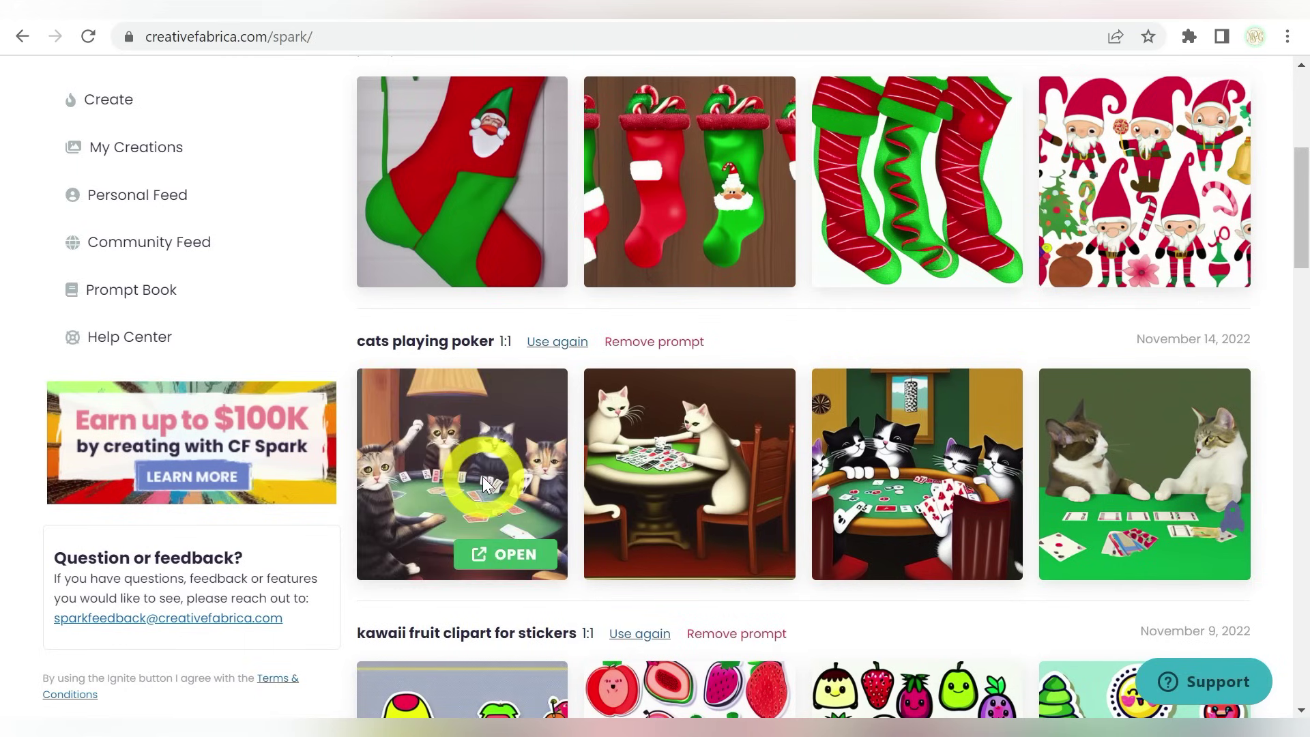
Step: Review the published Cats Playing Poker listing, then return via SPARK > Create Designs
{"action": "left_click", "coordinate": [474, 550]}
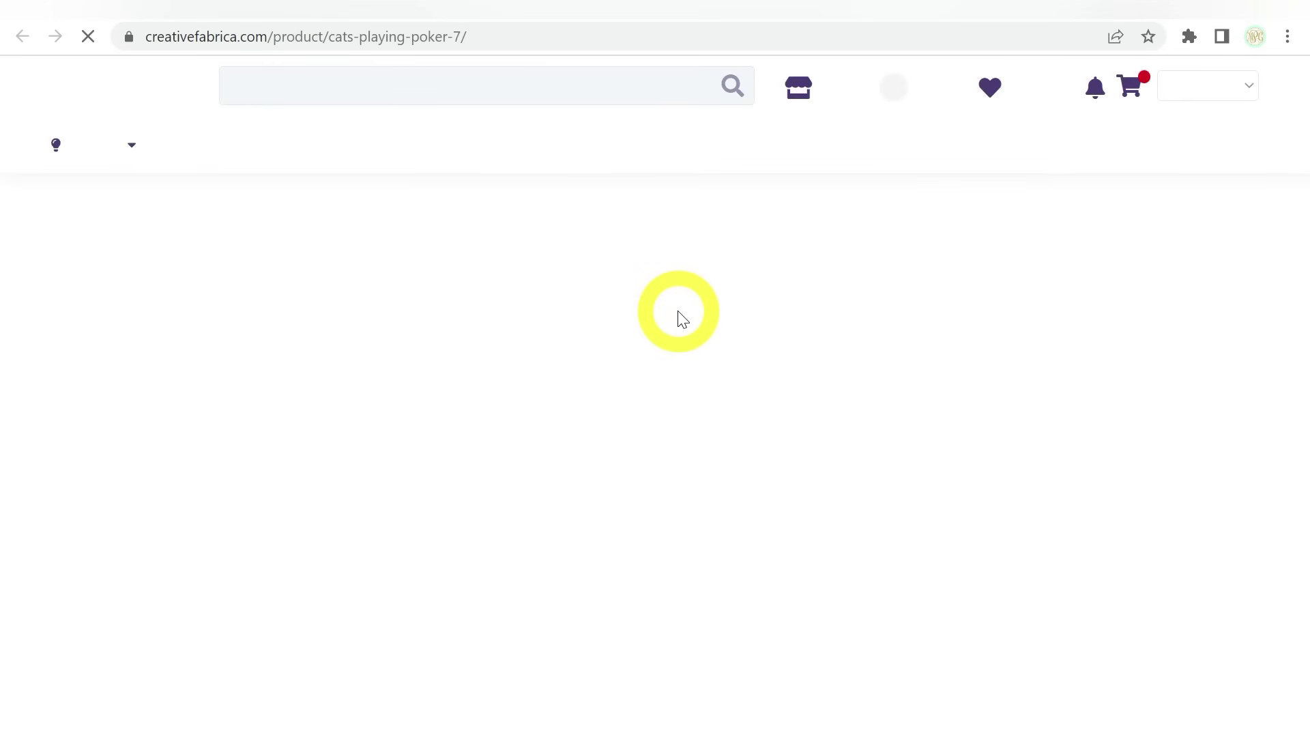
{"action": "scroll", "coordinate": [683, 320], "scroll_direction": "down", "scroll_amount": 2}
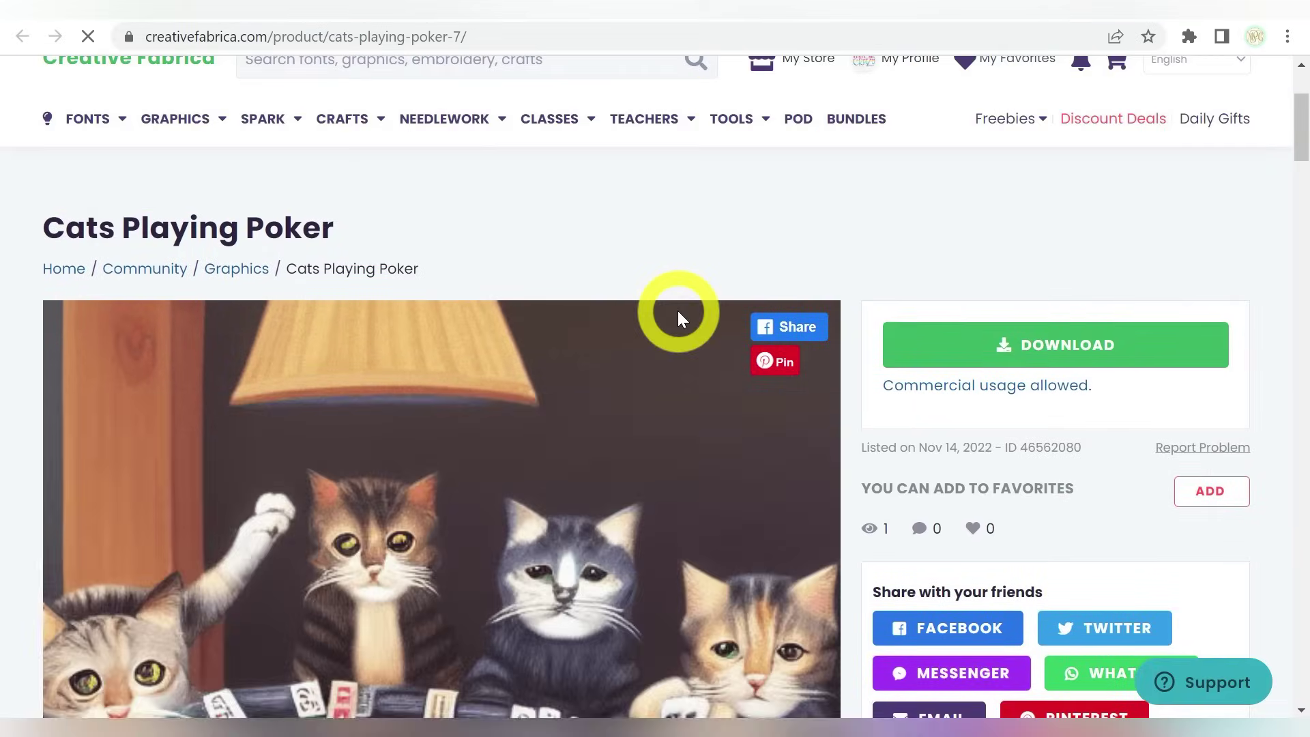
{"action": "scroll", "coordinate": [680, 314], "scroll_direction": "down", "scroll_amount": 3}
{"action": "scroll", "coordinate": [679, 316], "scroll_direction": "down", "scroll_amount": 10}
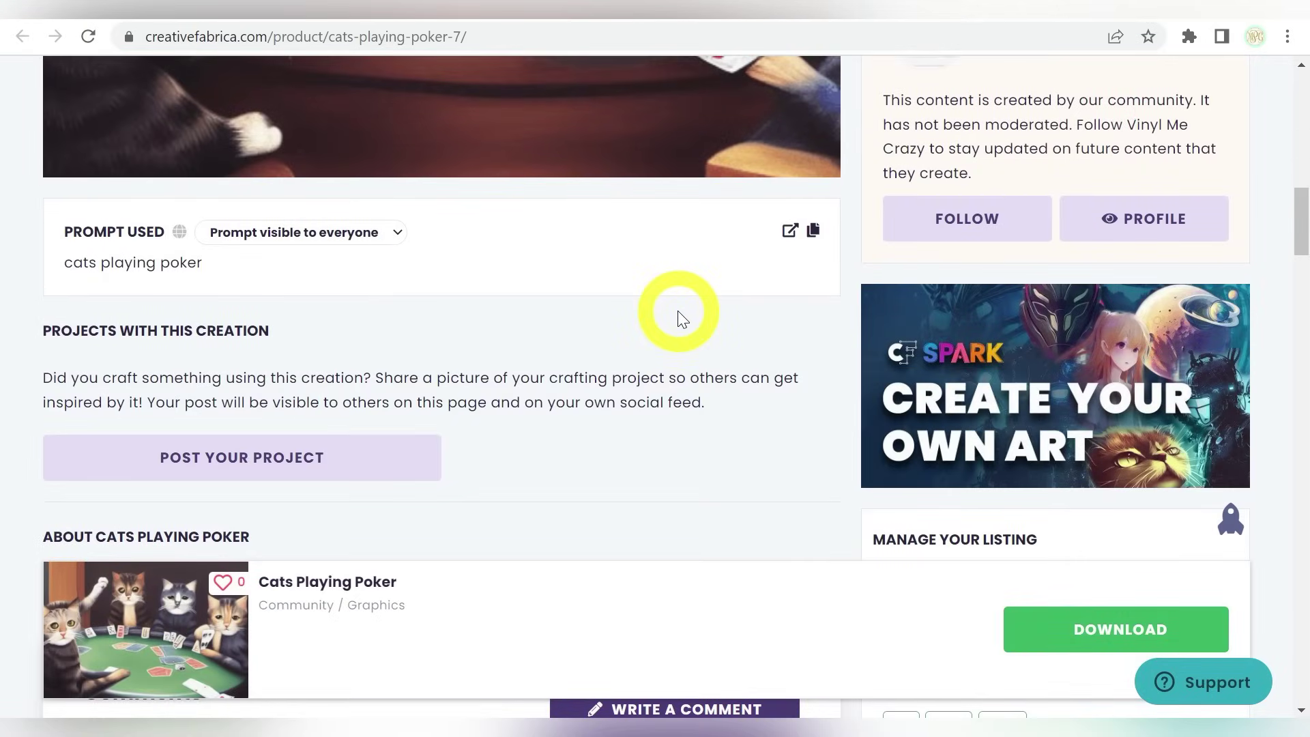
{"action": "scroll", "coordinate": [678, 310], "scroll_direction": "up", "scroll_amount": 10}
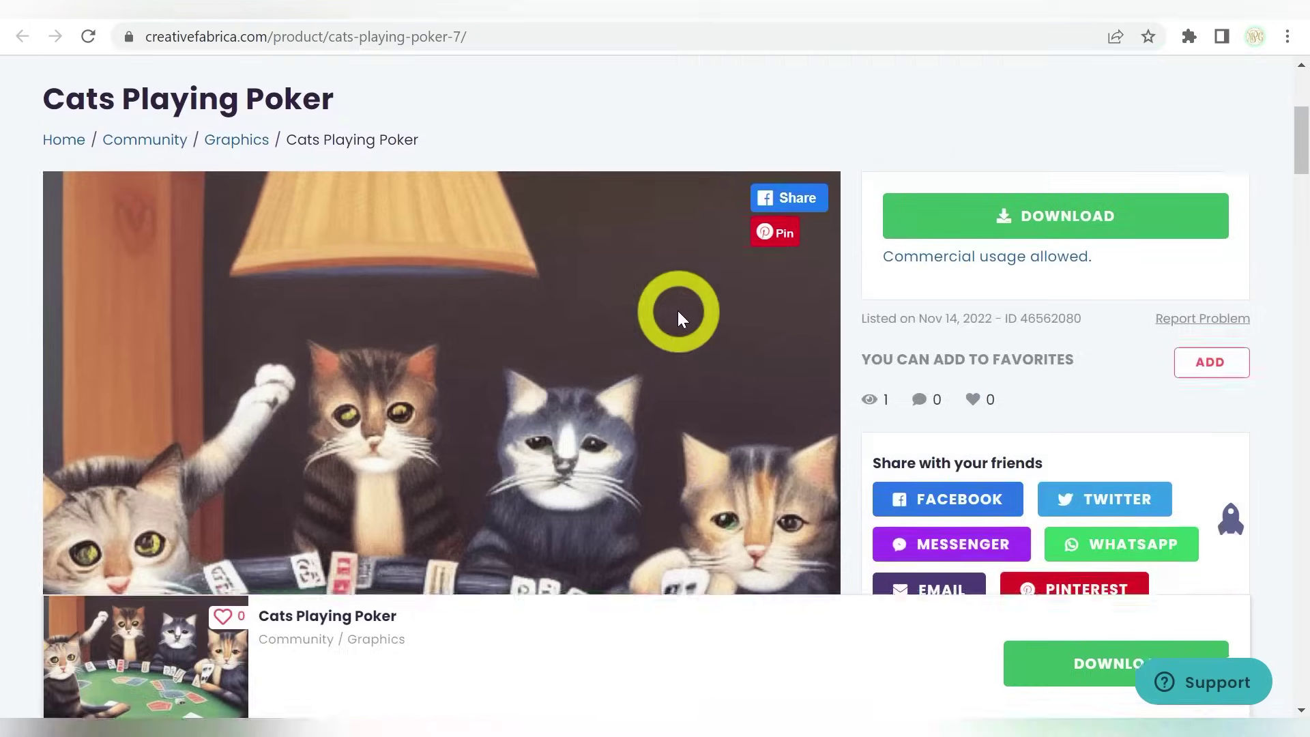
{"action": "scroll", "coordinate": [678, 313], "scroll_direction": "up", "scroll_amount": 5}
{"action": "mouse_move", "coordinate": [271, 327]}
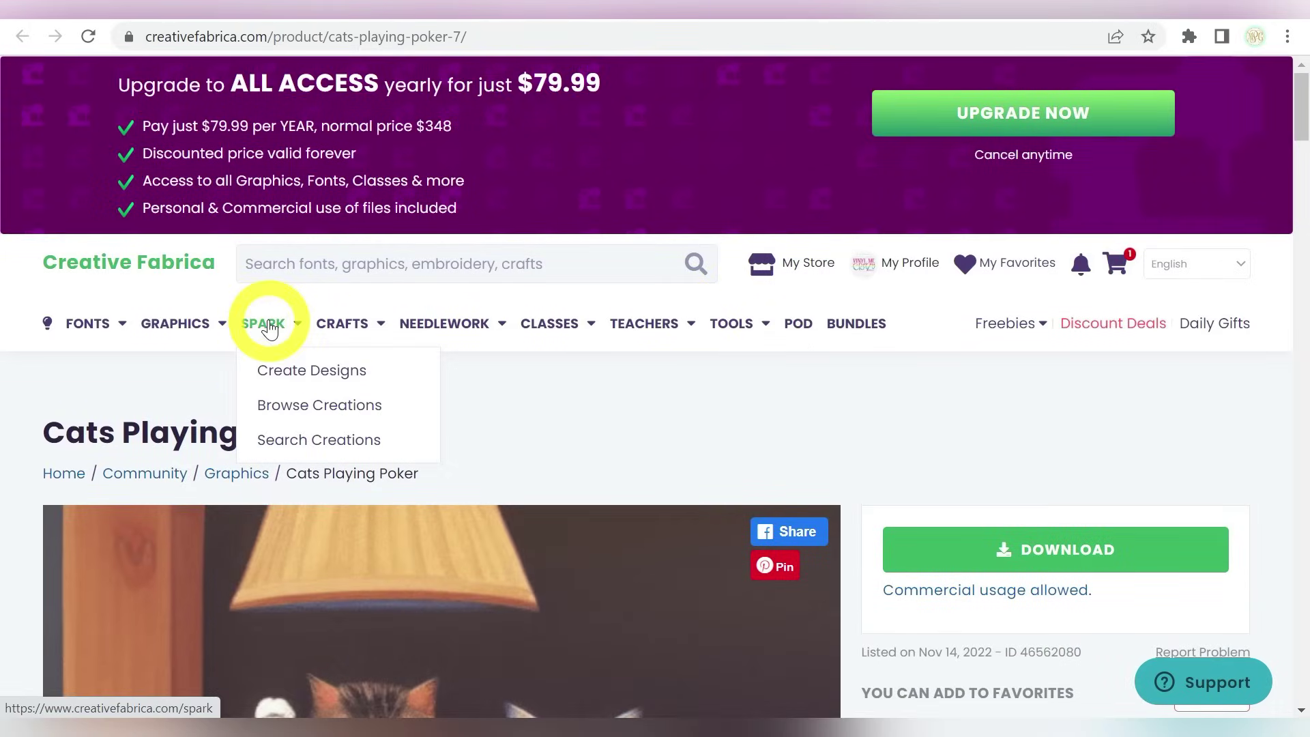
{"action": "left_click", "coordinate": [275, 368]}
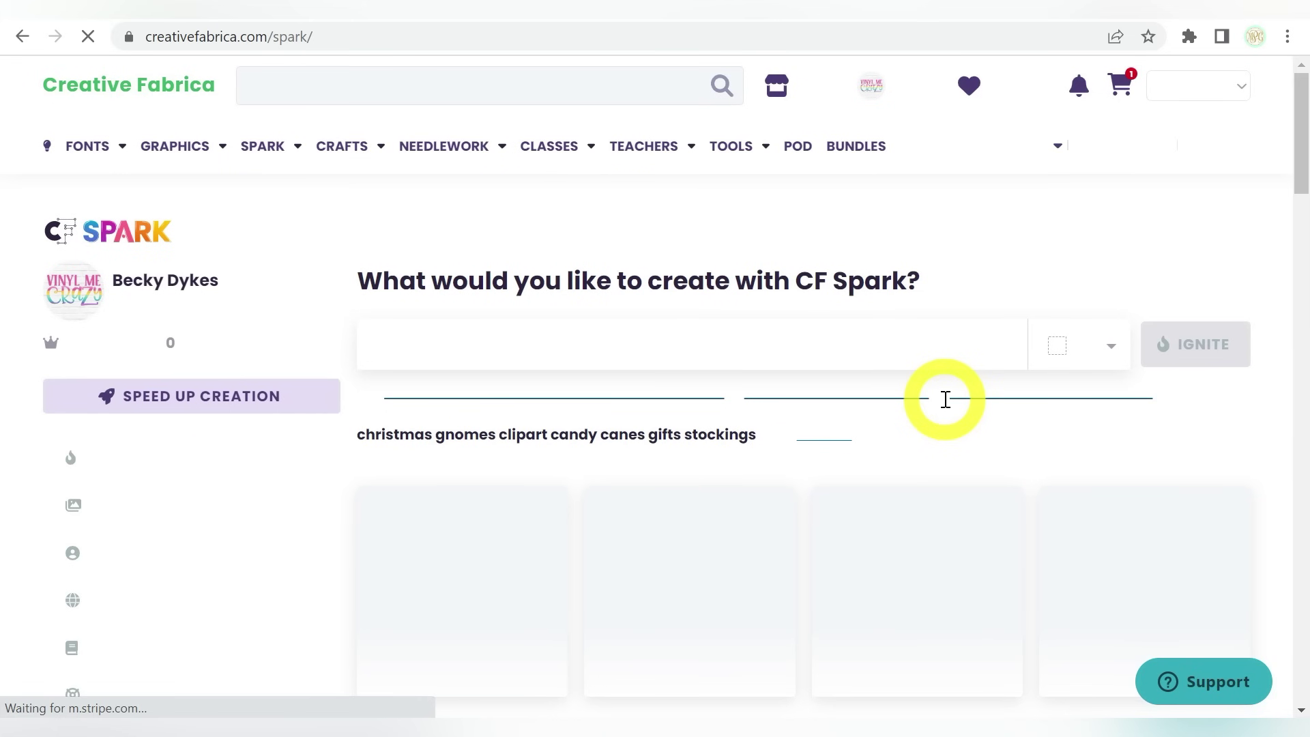
{"action": "scroll", "coordinate": [946, 403], "scroll_direction": "down", "scroll_amount": 5}
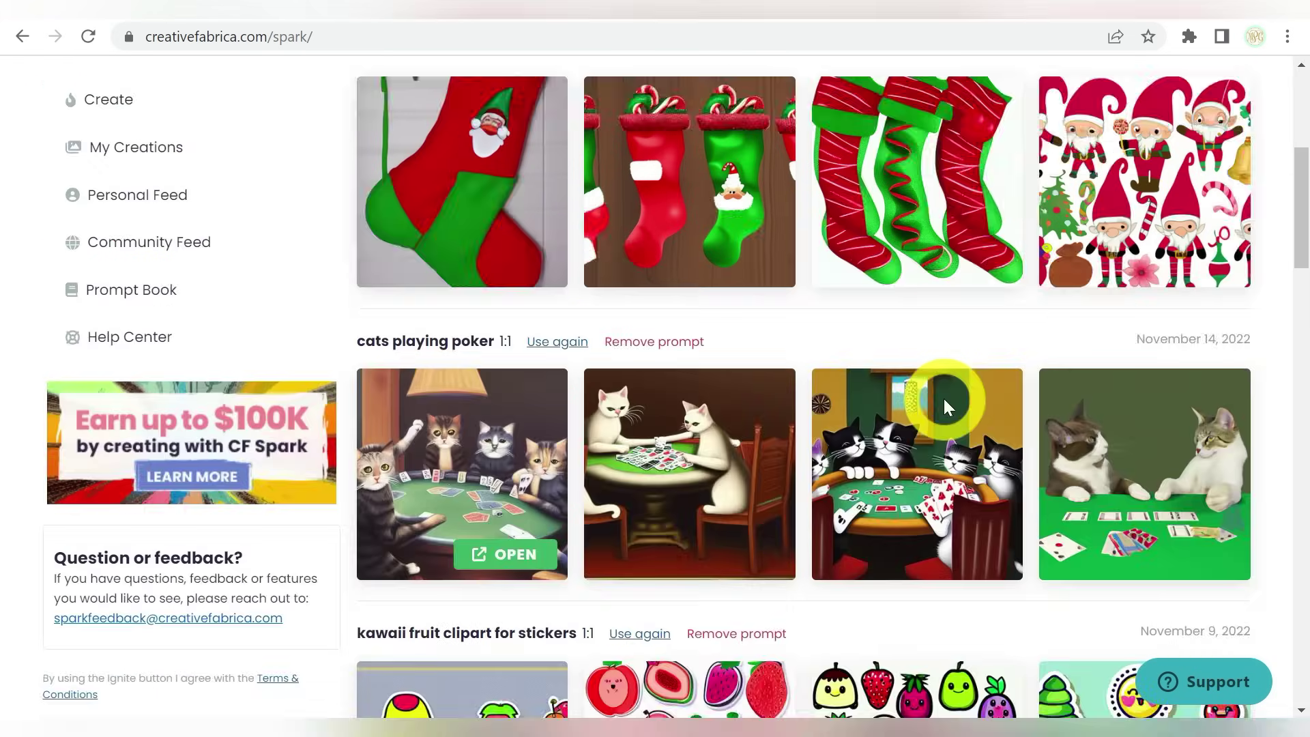
{"action": "scroll", "coordinate": [945, 404], "scroll_direction": "down", "scroll_amount": 15}
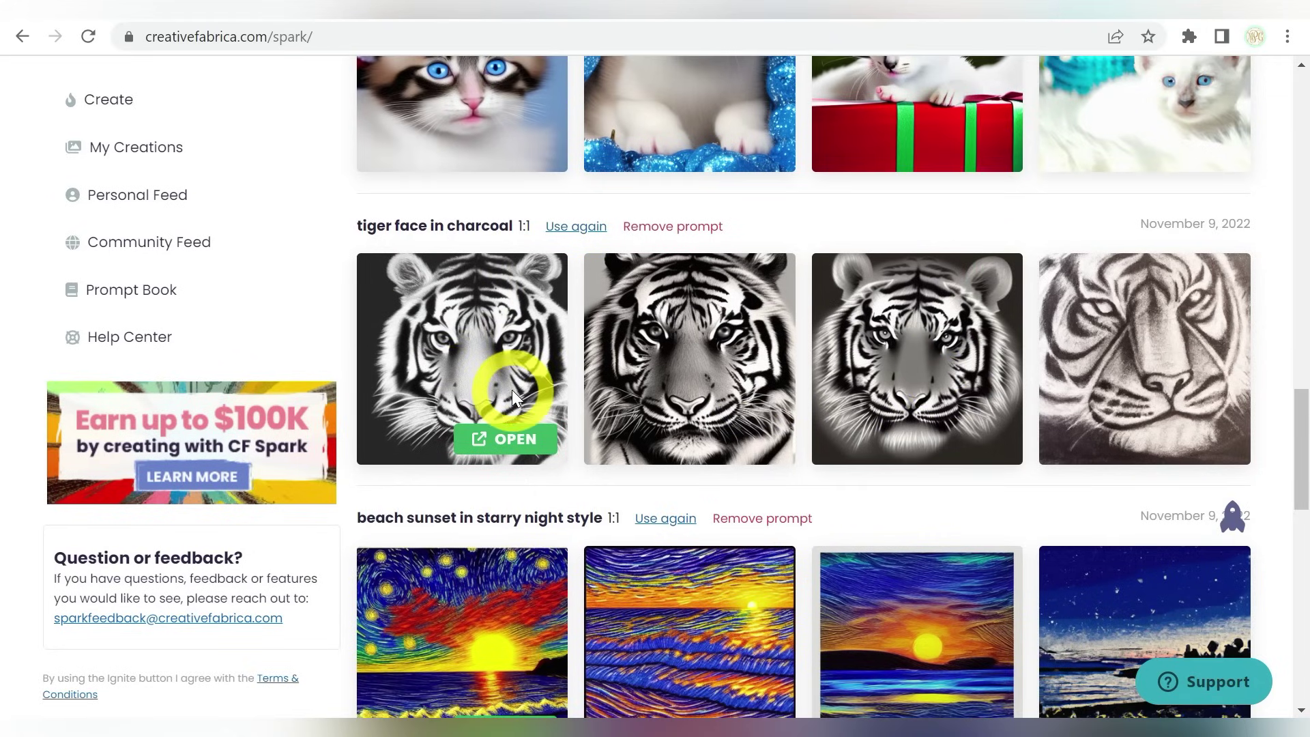
{"action": "scroll", "coordinate": [512, 390], "scroll_direction": "up", "scroll_amount": 7}
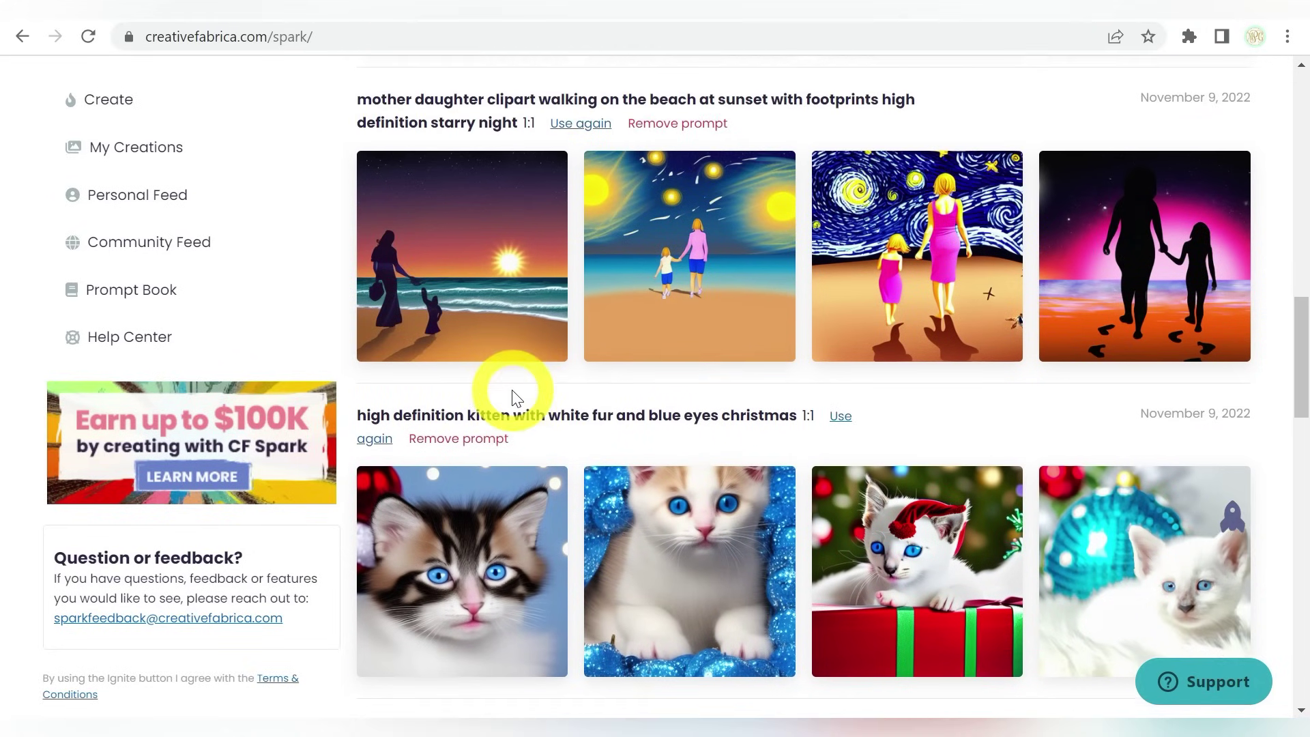
{"action": "scroll", "coordinate": [517, 399], "scroll_direction": "up", "scroll_amount": 4}
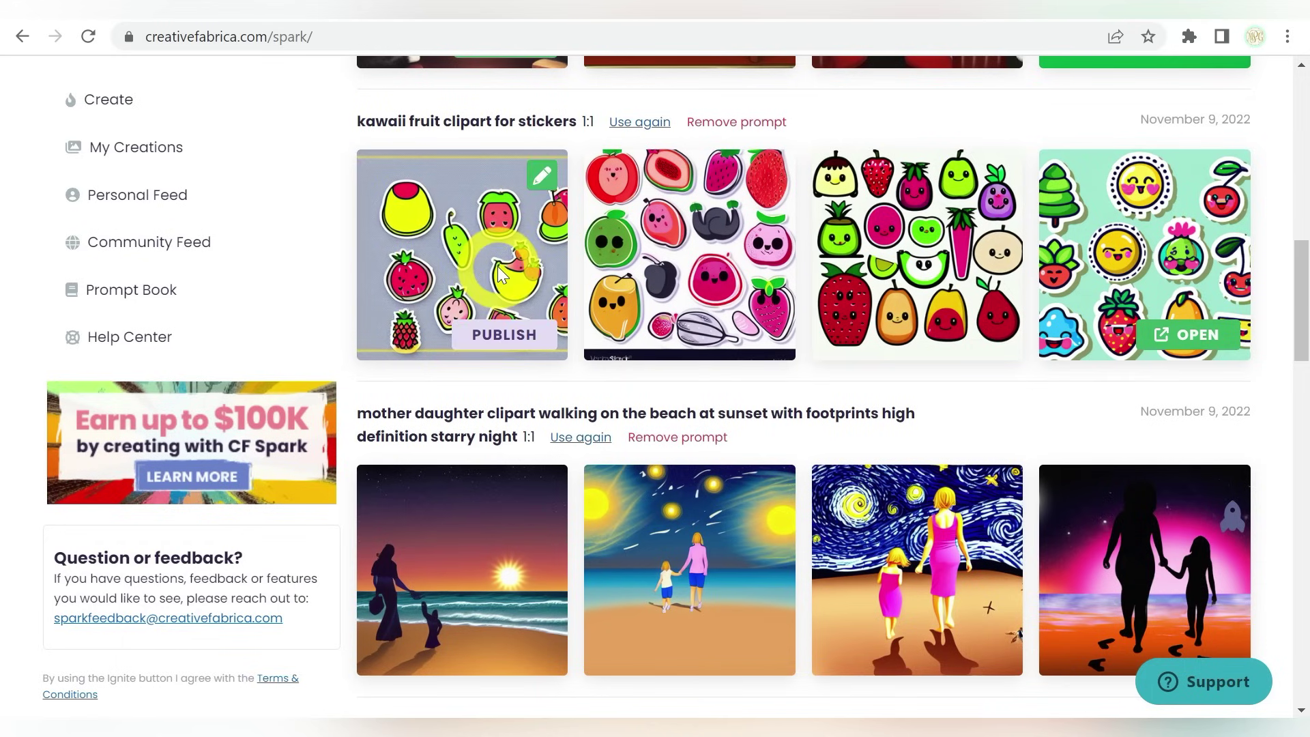
{"action": "scroll", "coordinate": [502, 274], "scroll_direction": "up", "scroll_amount": 1}
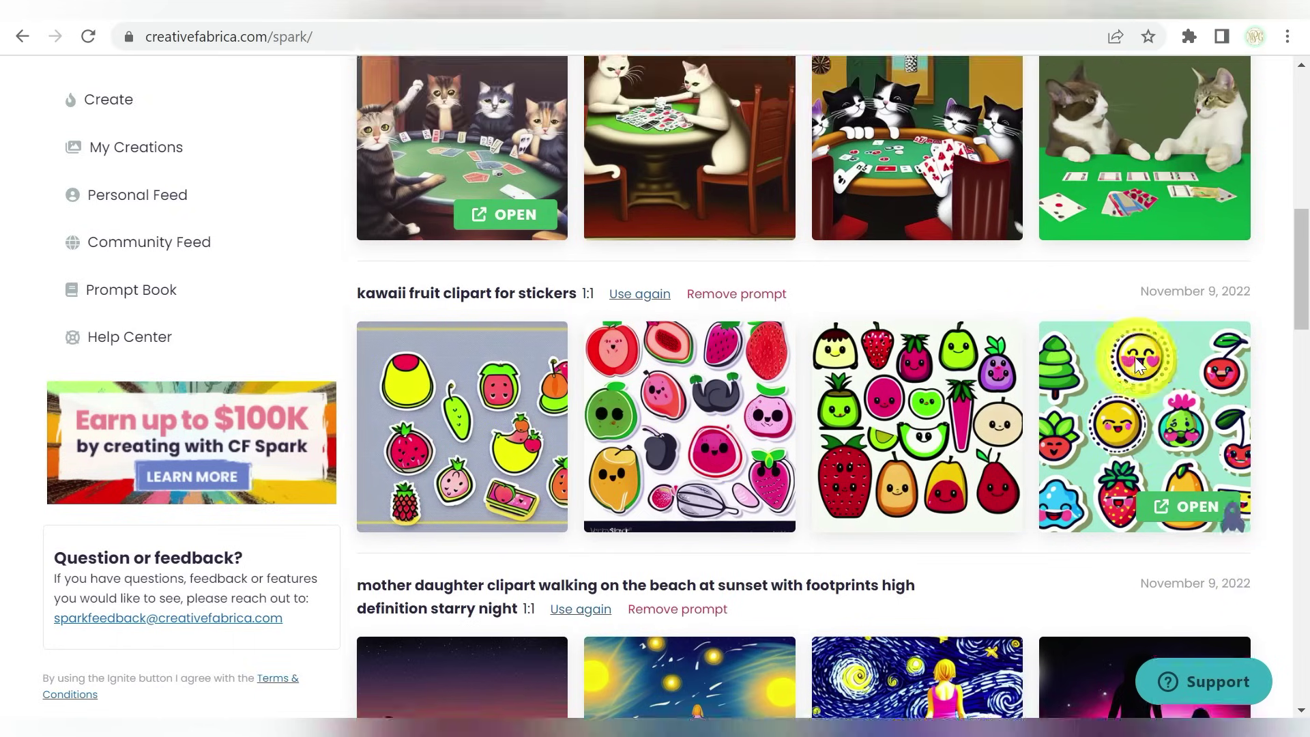
{"action": "scroll", "coordinate": [1140, 361], "scroll_direction": "up", "scroll_amount": 10}
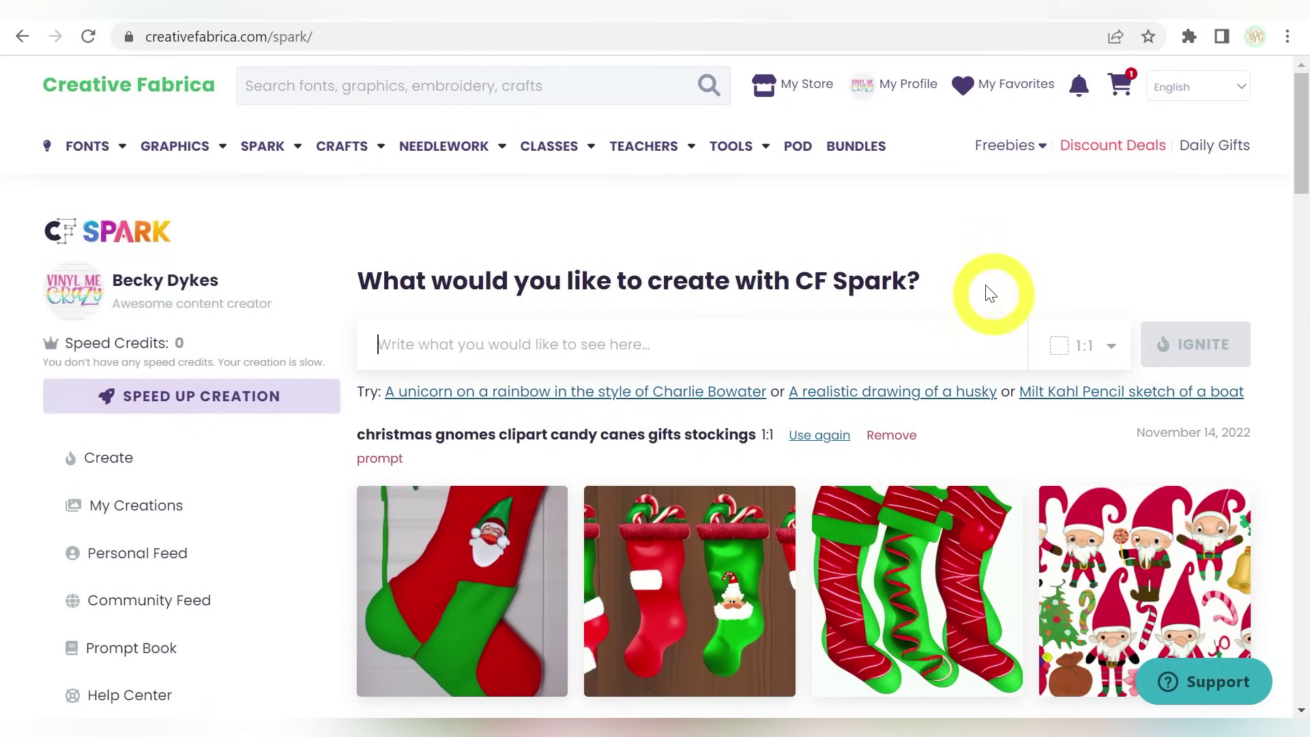